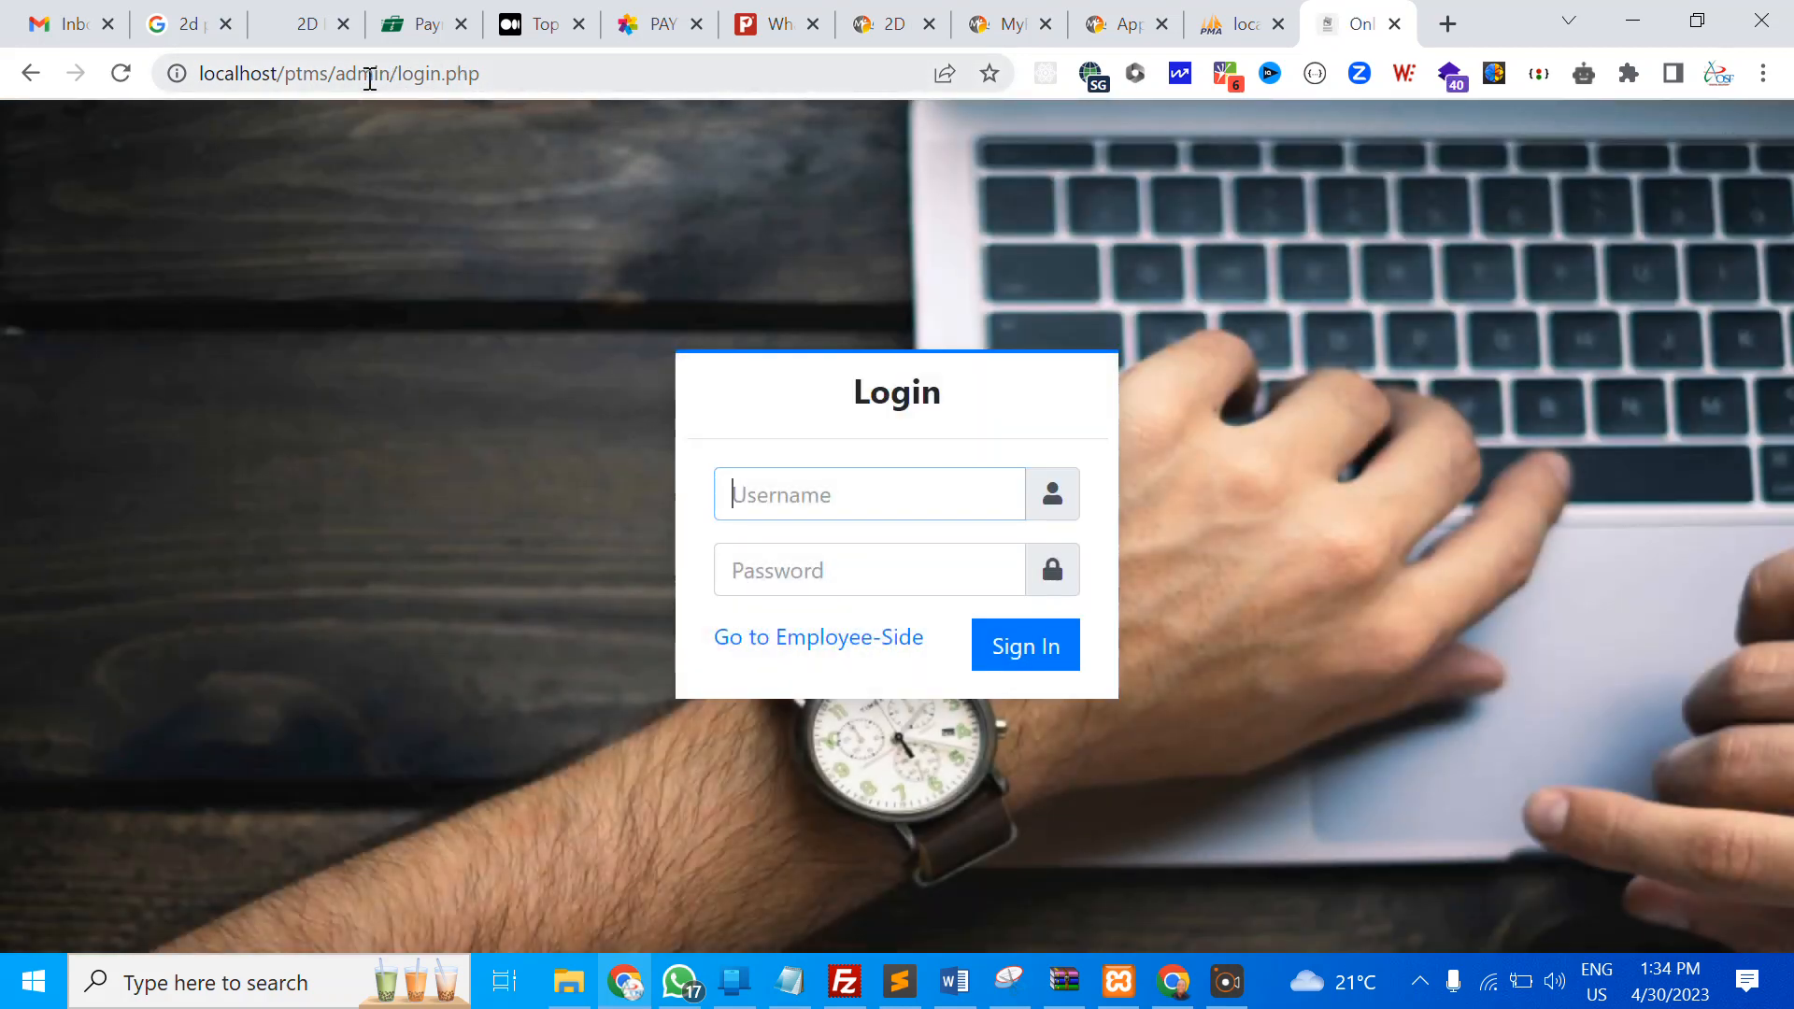
# Strip admin/login.php from the address to load the employee-side login page
pyautogui.moveTo(336, 75); pyautogui.dragTo(577, 67)
pyautogui.press('BackSpace')
pyautogui.press('Return')
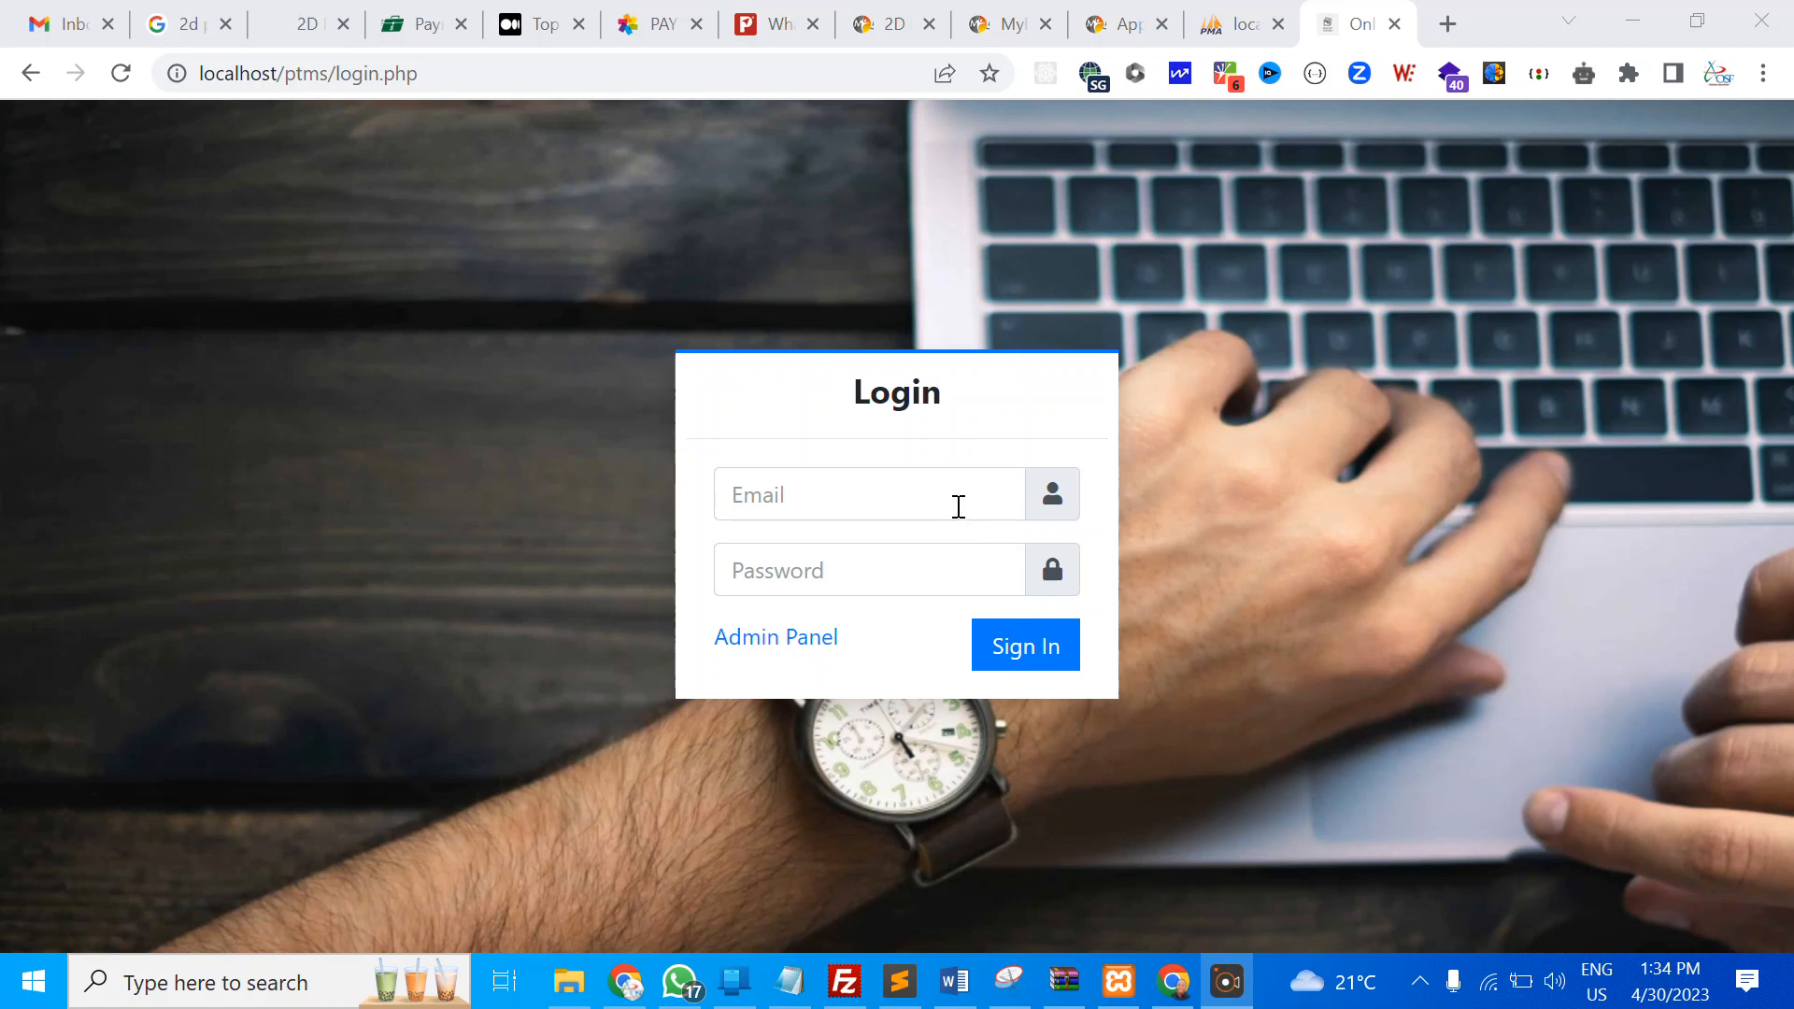
# Switch to phpMyAdmin and view the ptms_db database's table structure
pyautogui.moveTo(332, 73); pyautogui.dragTo(420, 73)
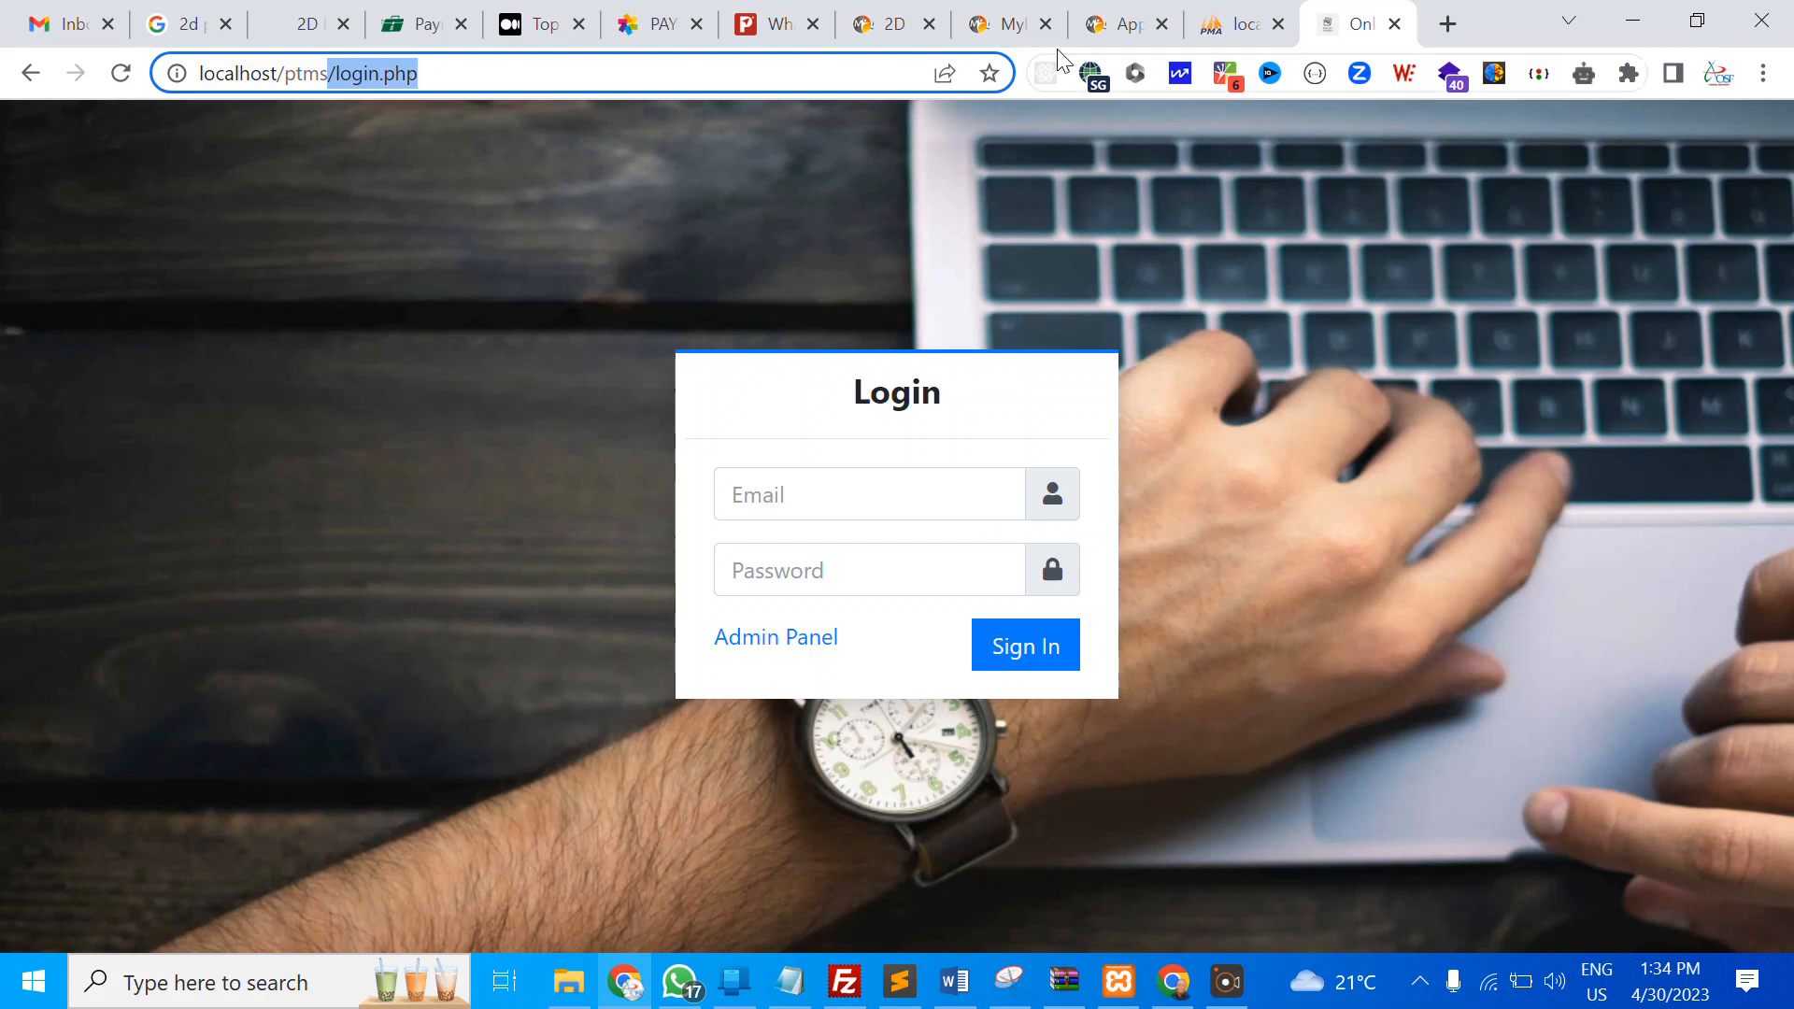
pyautogui.click(1220, 21)
pyautogui.click(140, 403)
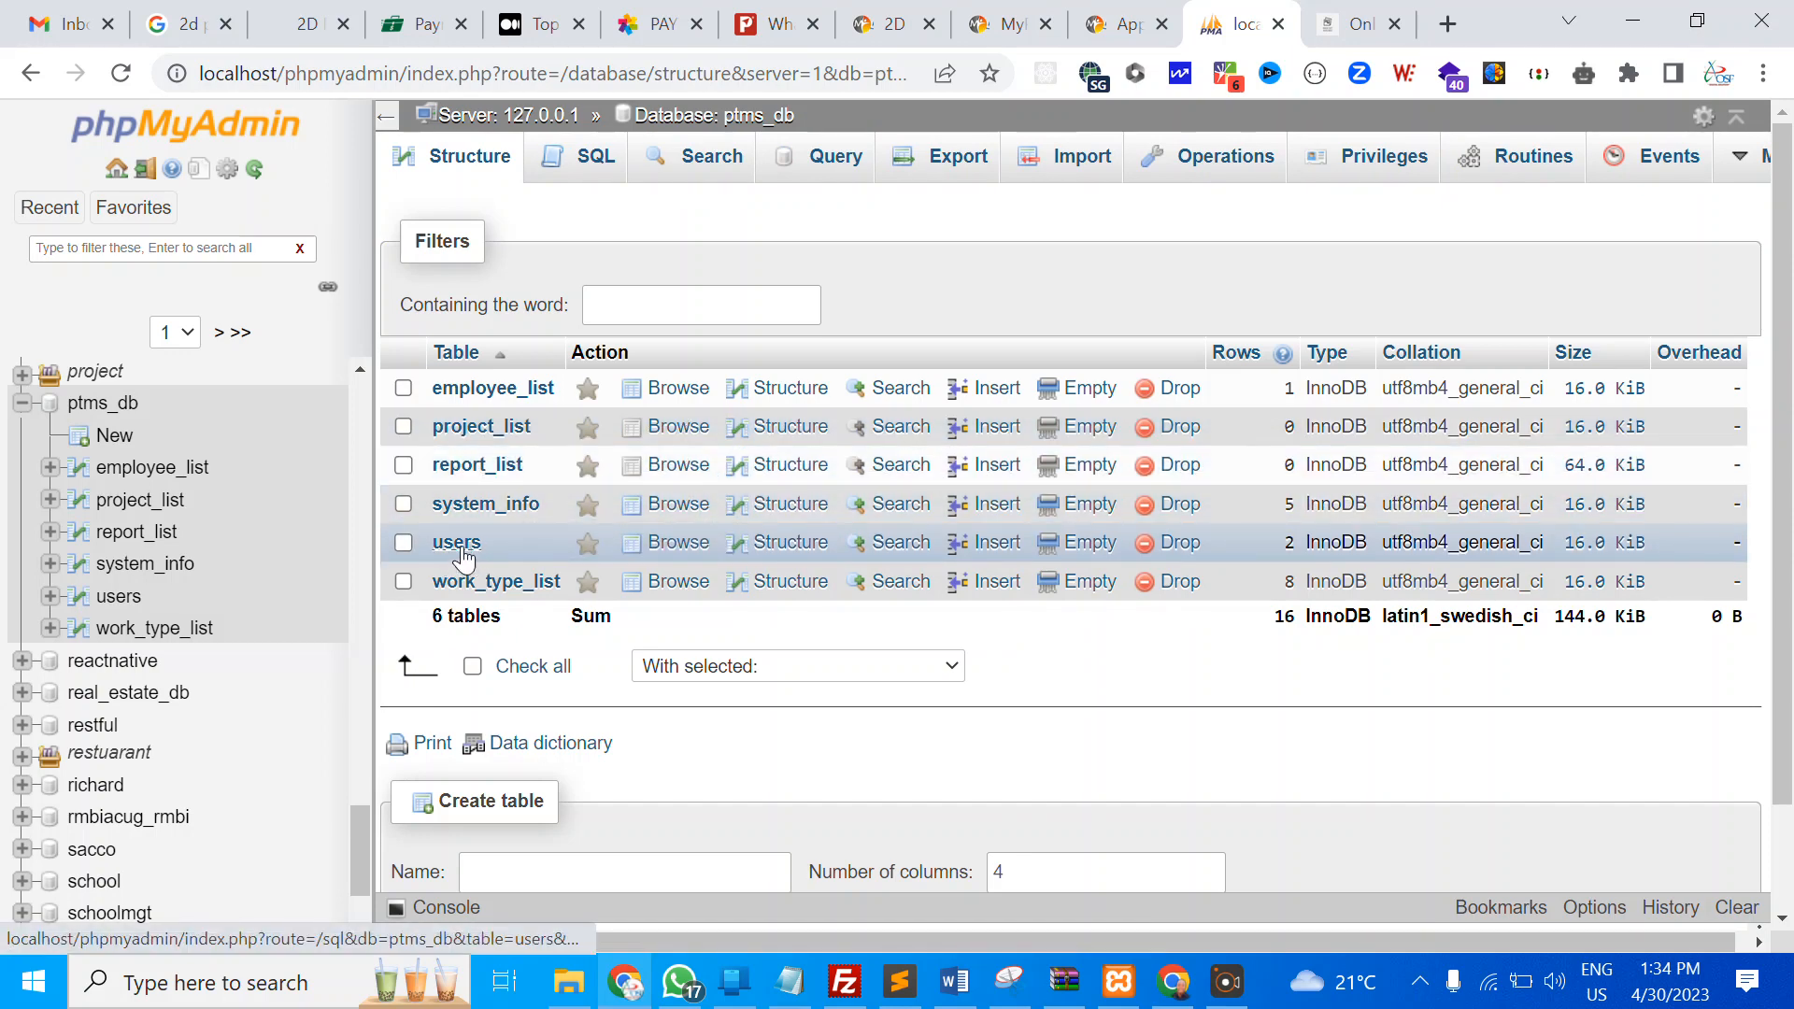
pyautogui.click(465, 545)
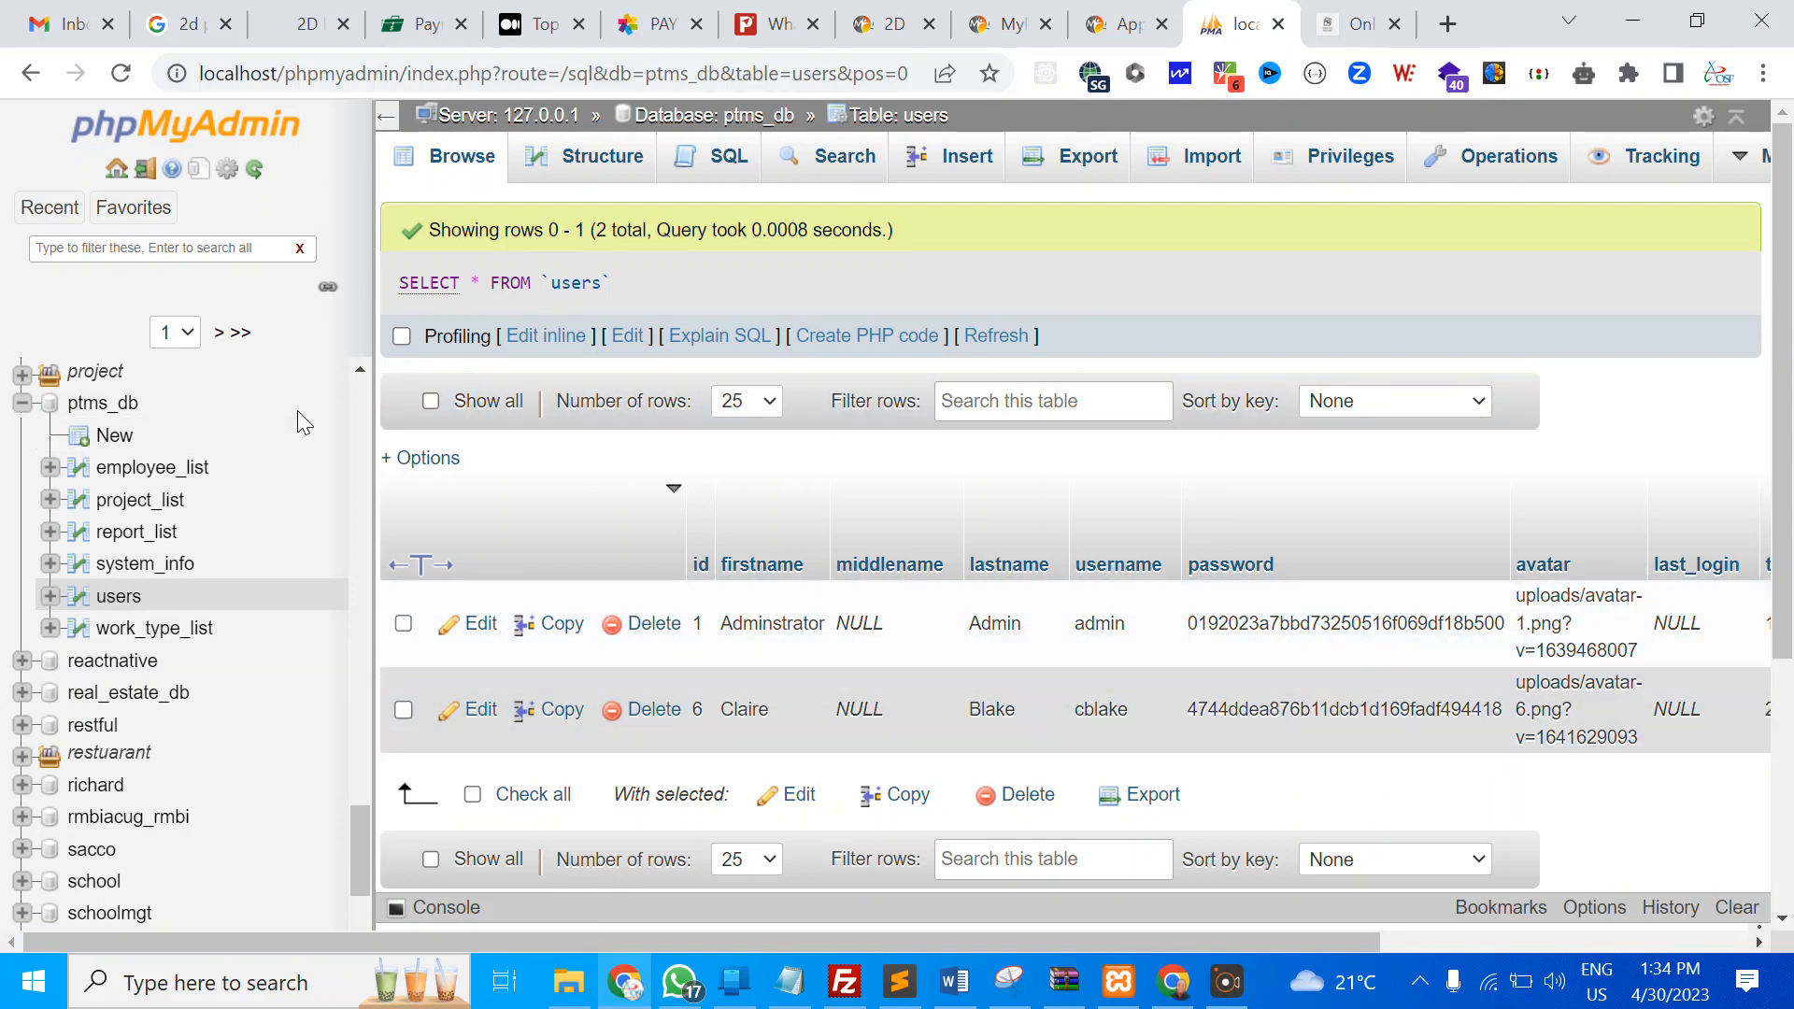
pyautogui.click(99, 412)
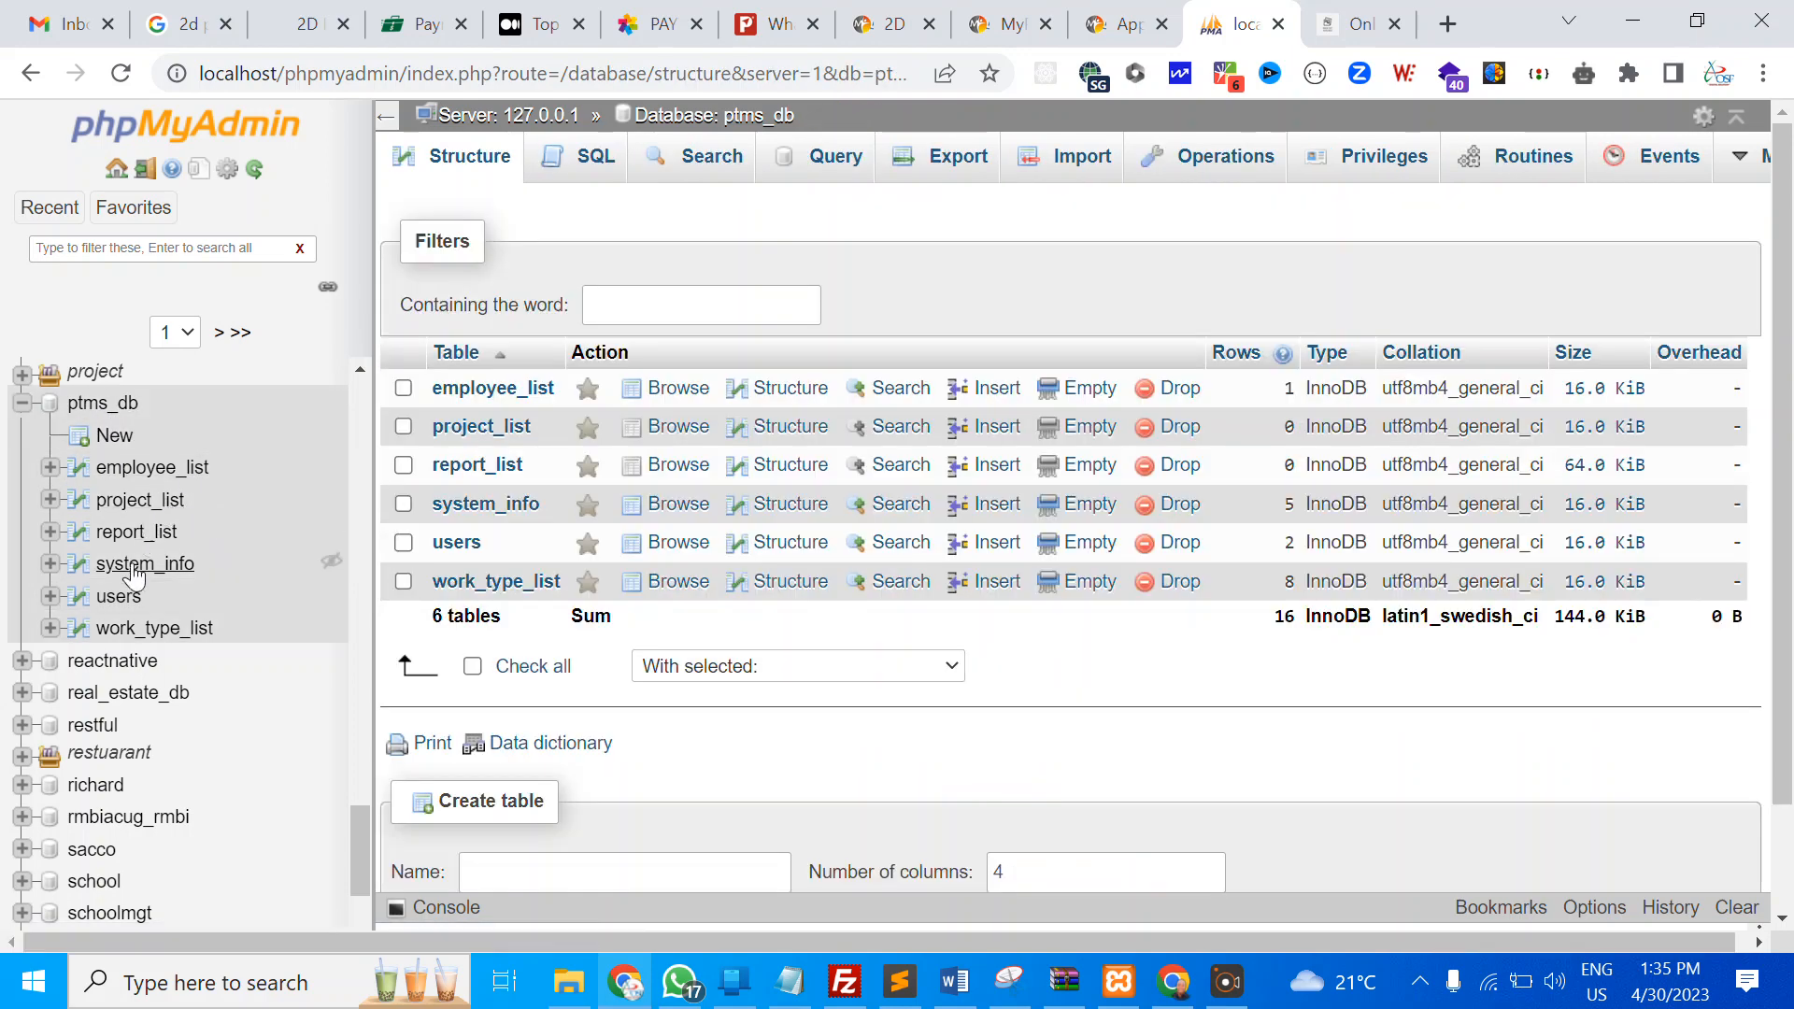
pyautogui.click(150, 467)
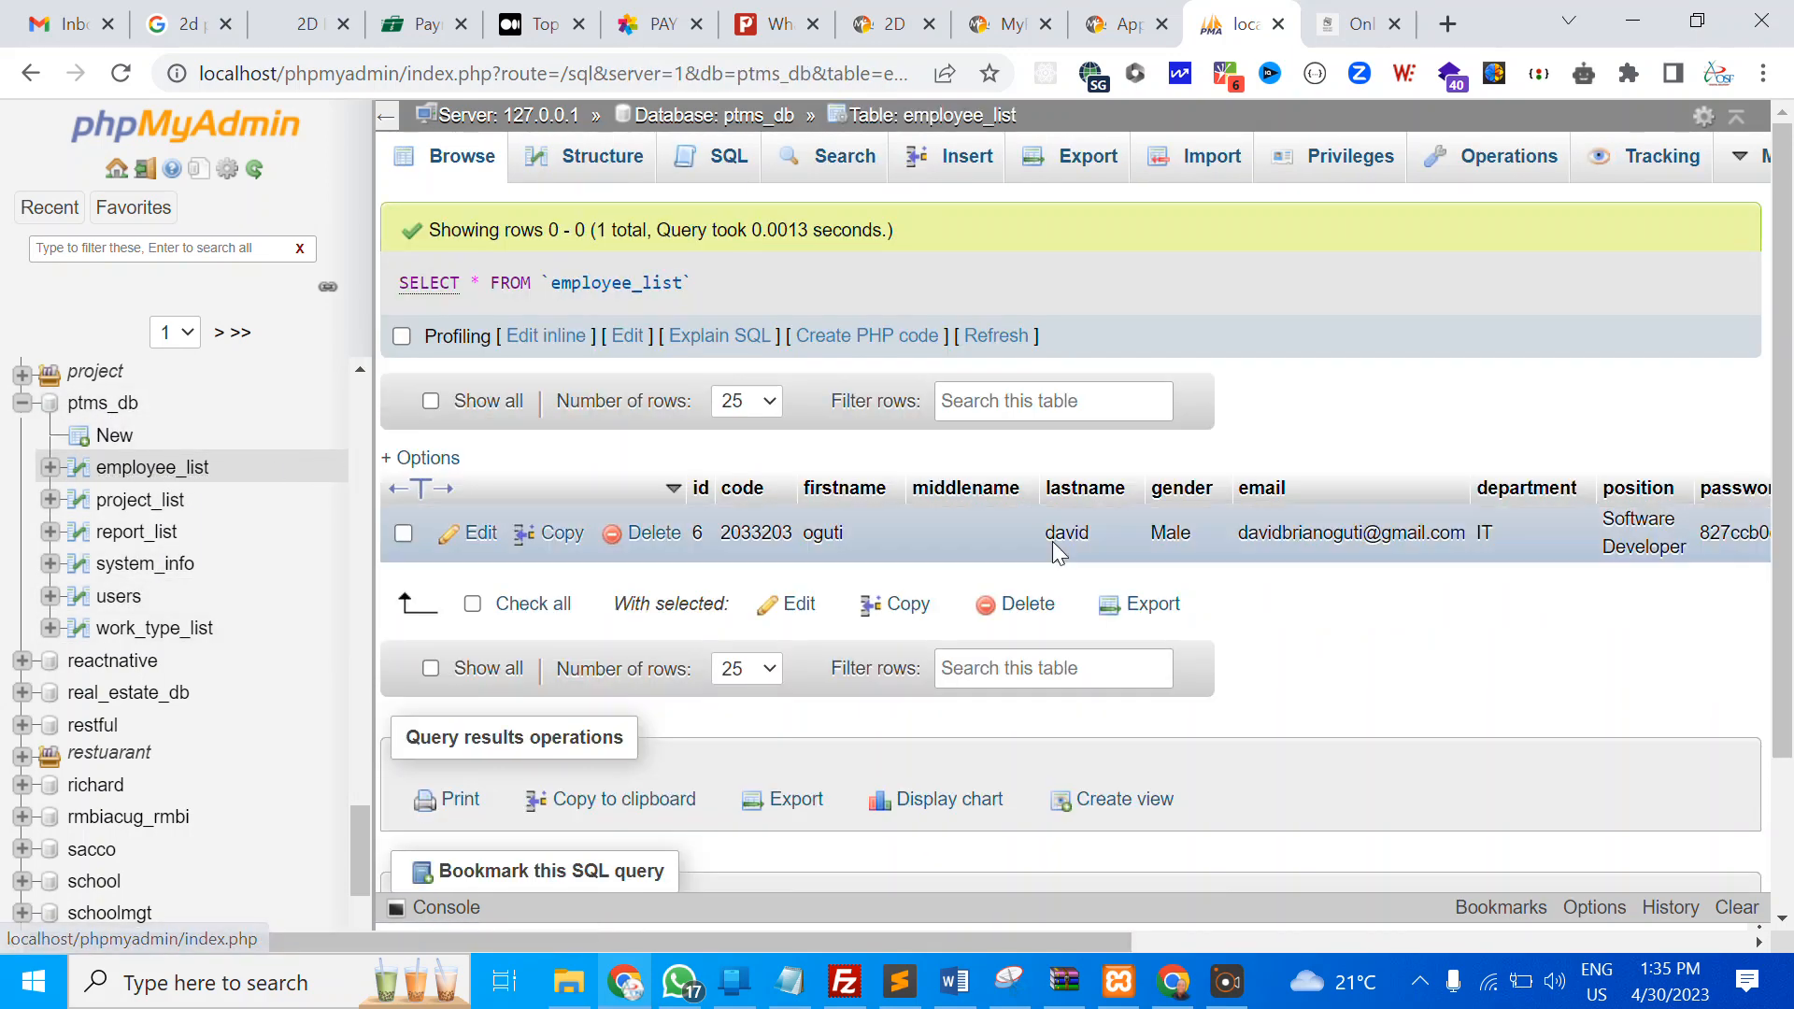
pyautogui.moveTo(1016, 941); pyautogui.dragTo(916, 832)
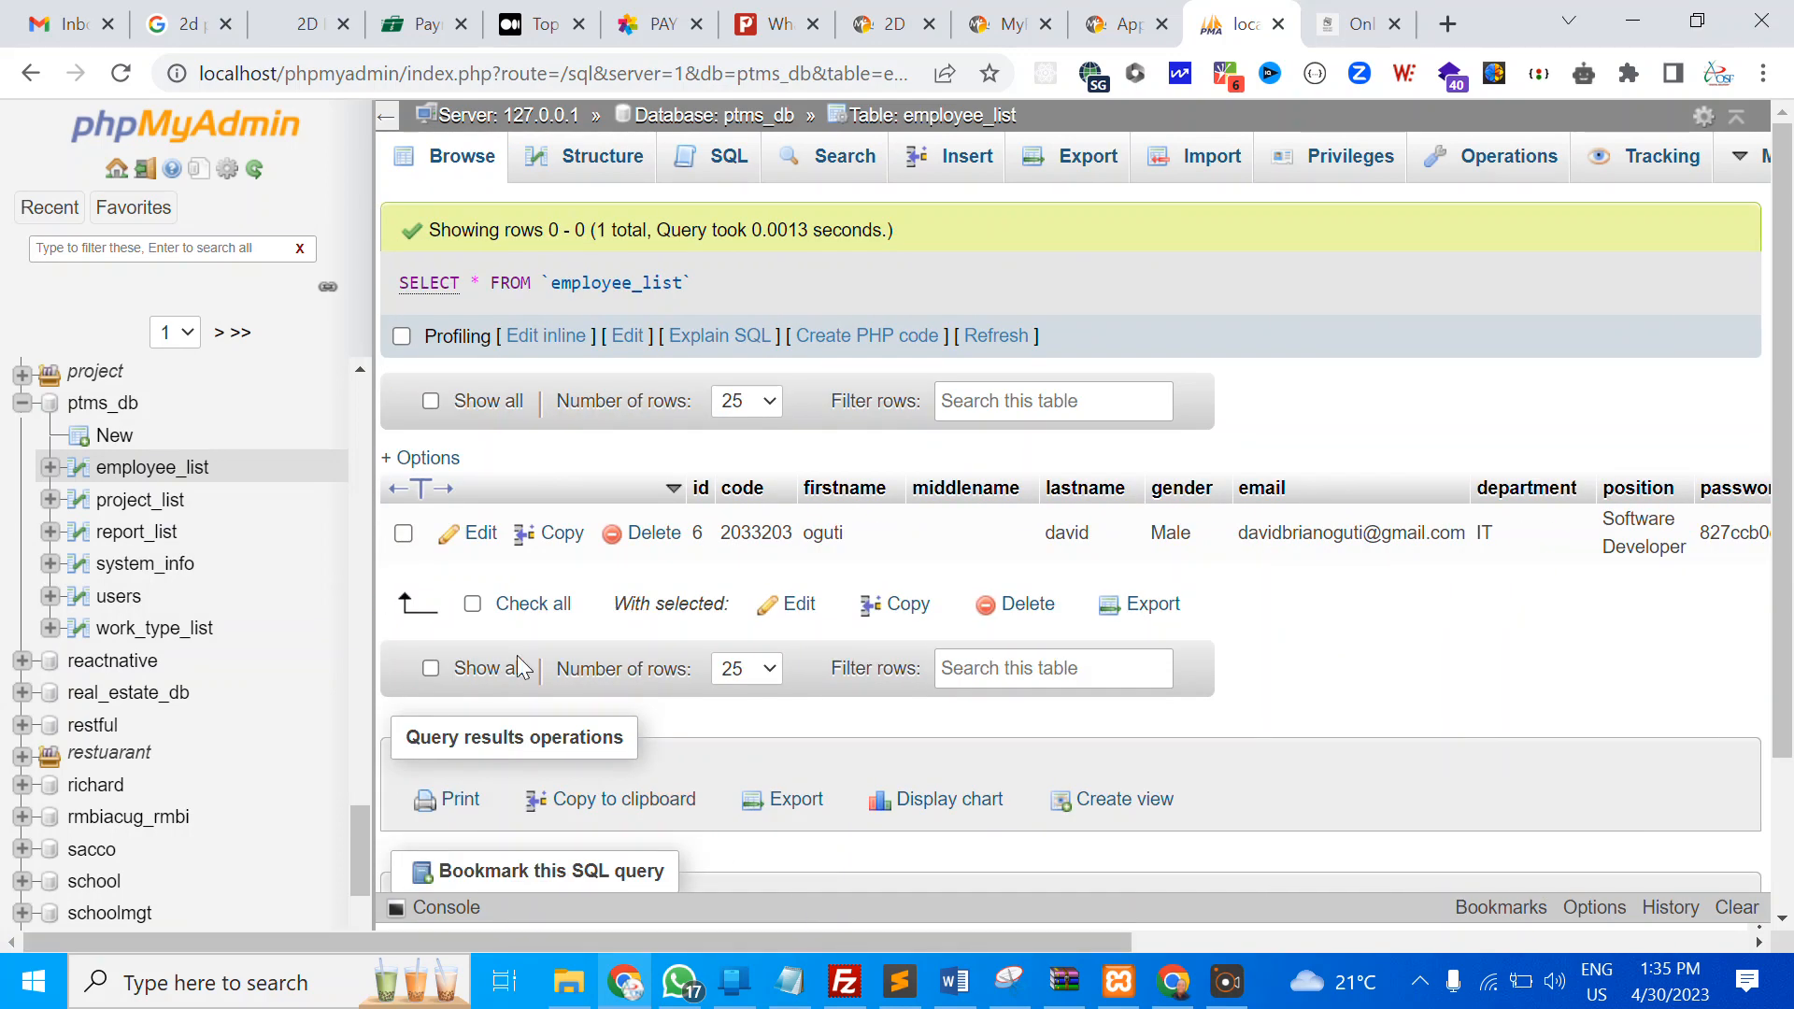
pyautogui.click(140, 500)
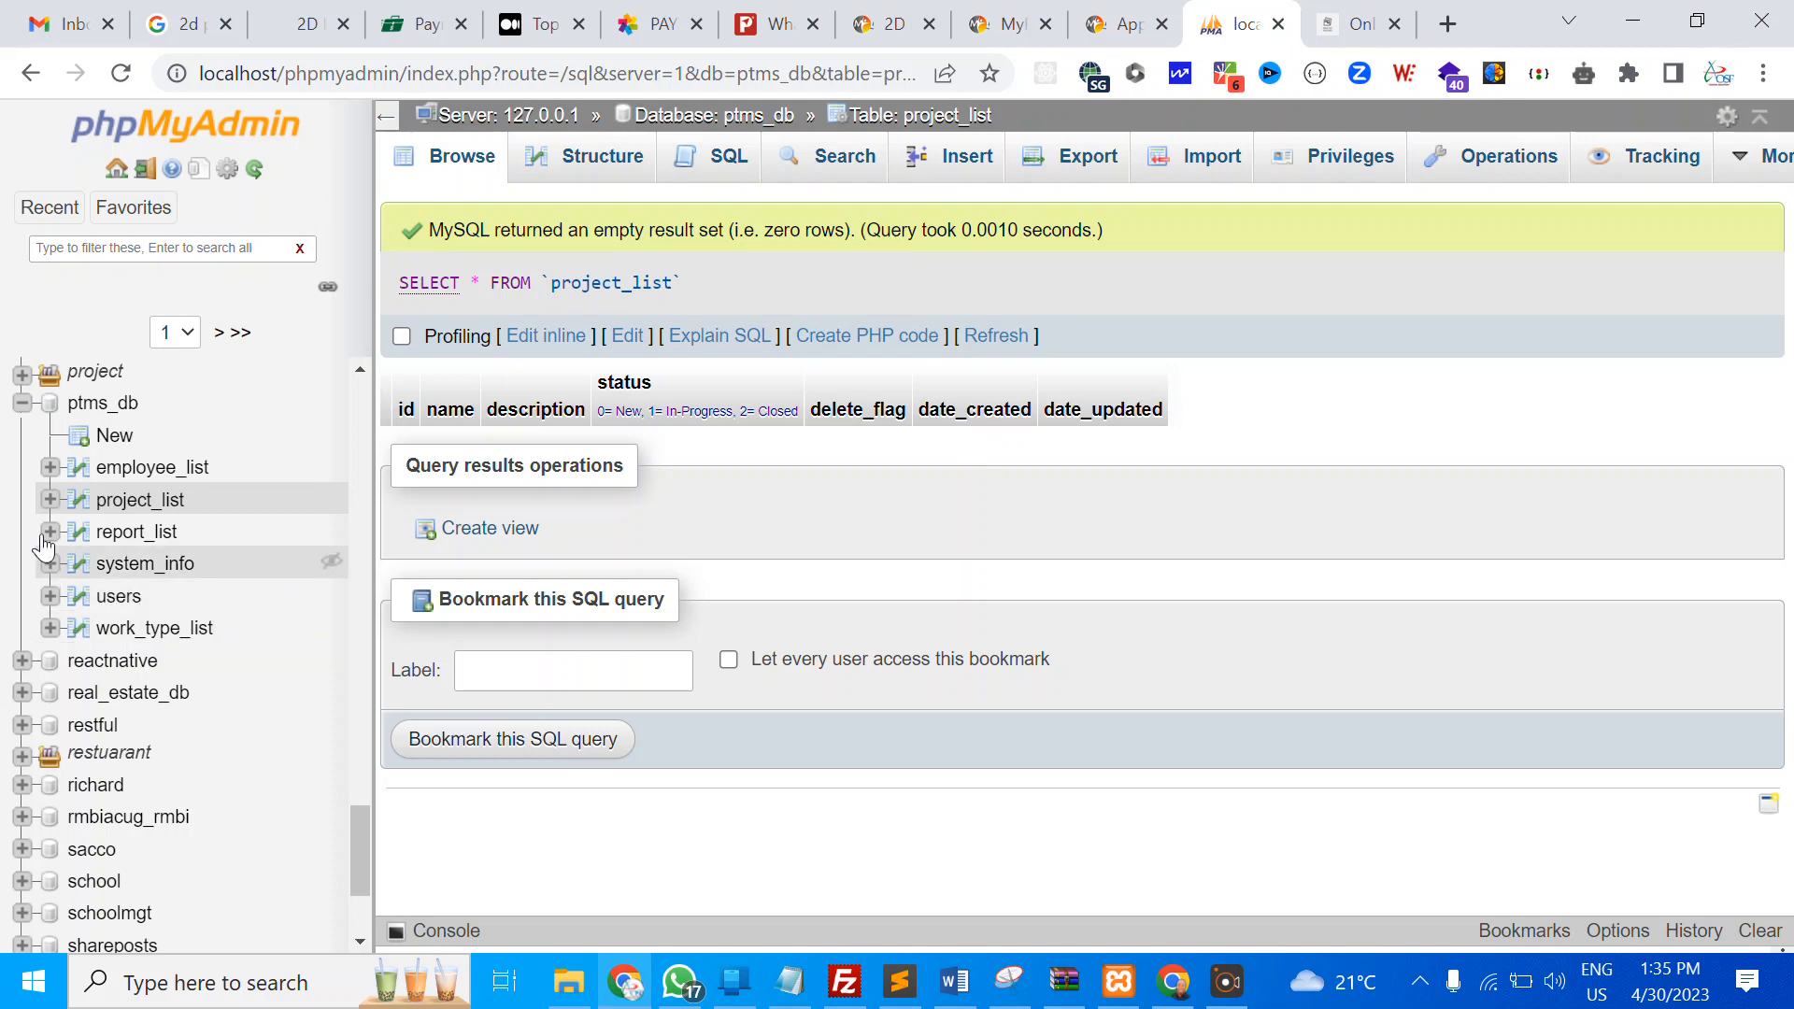
pyautogui.click(136, 531)
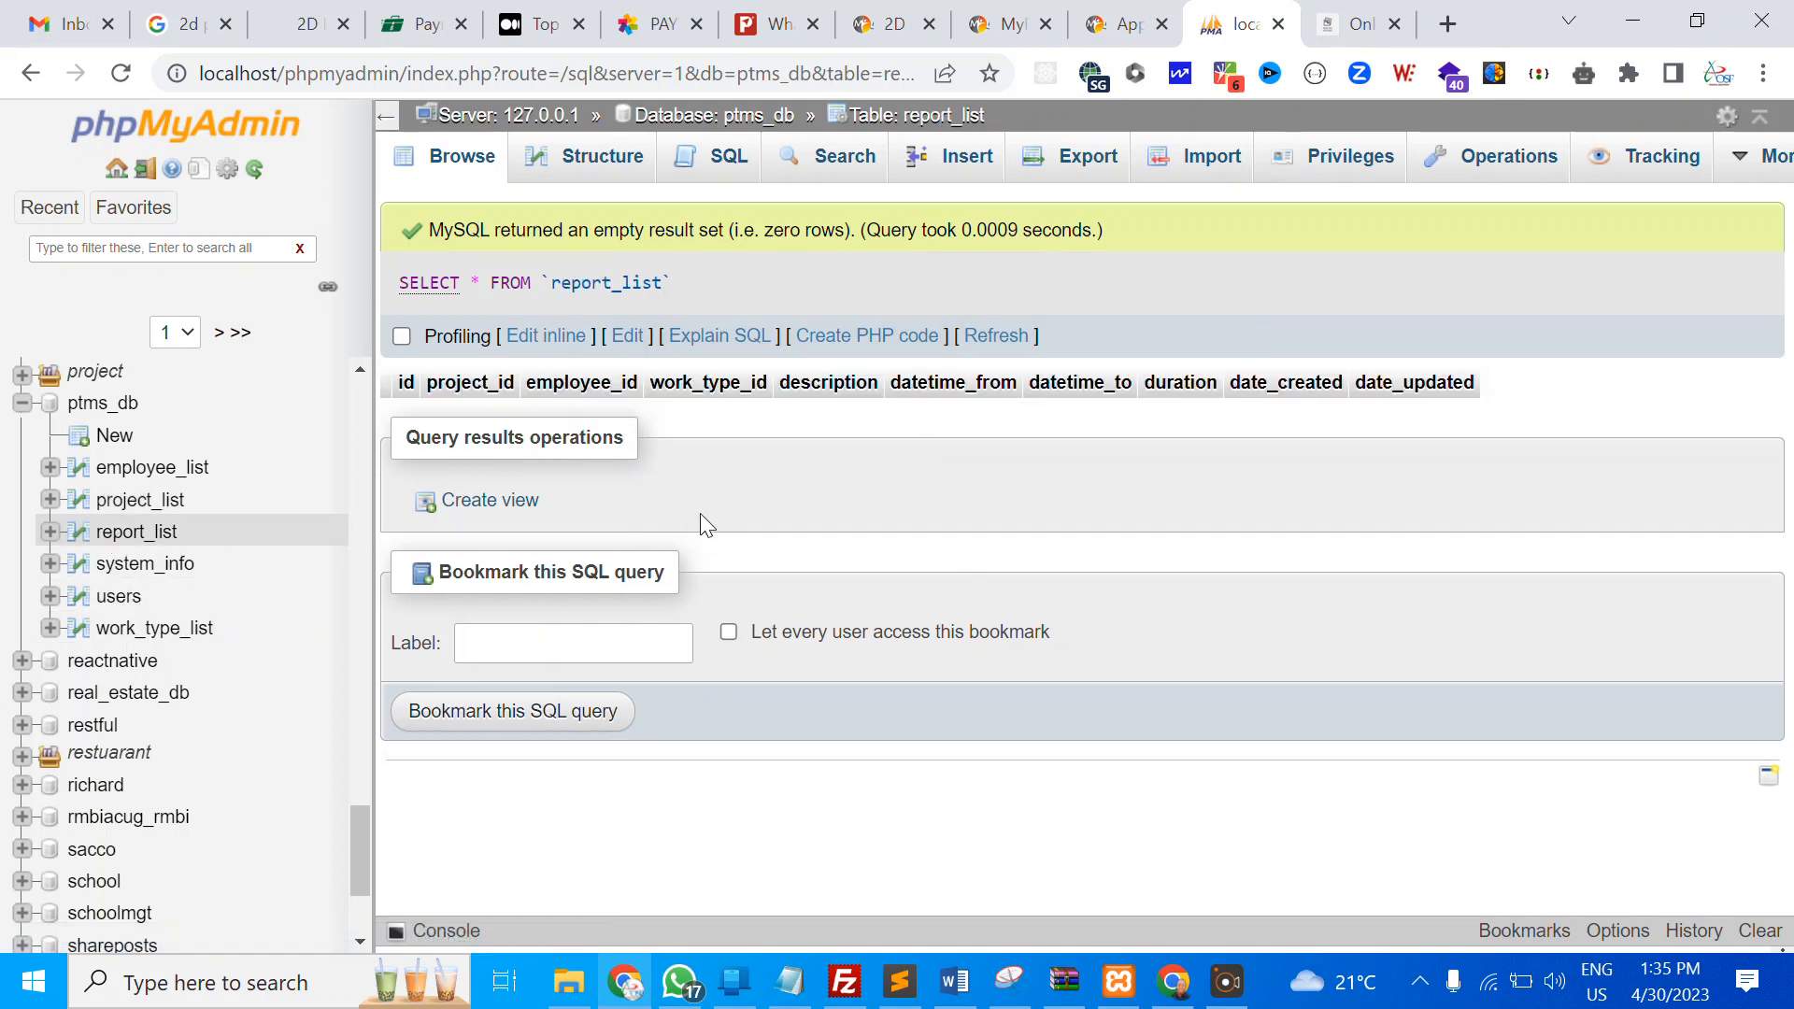
pyautogui.click(148, 566)
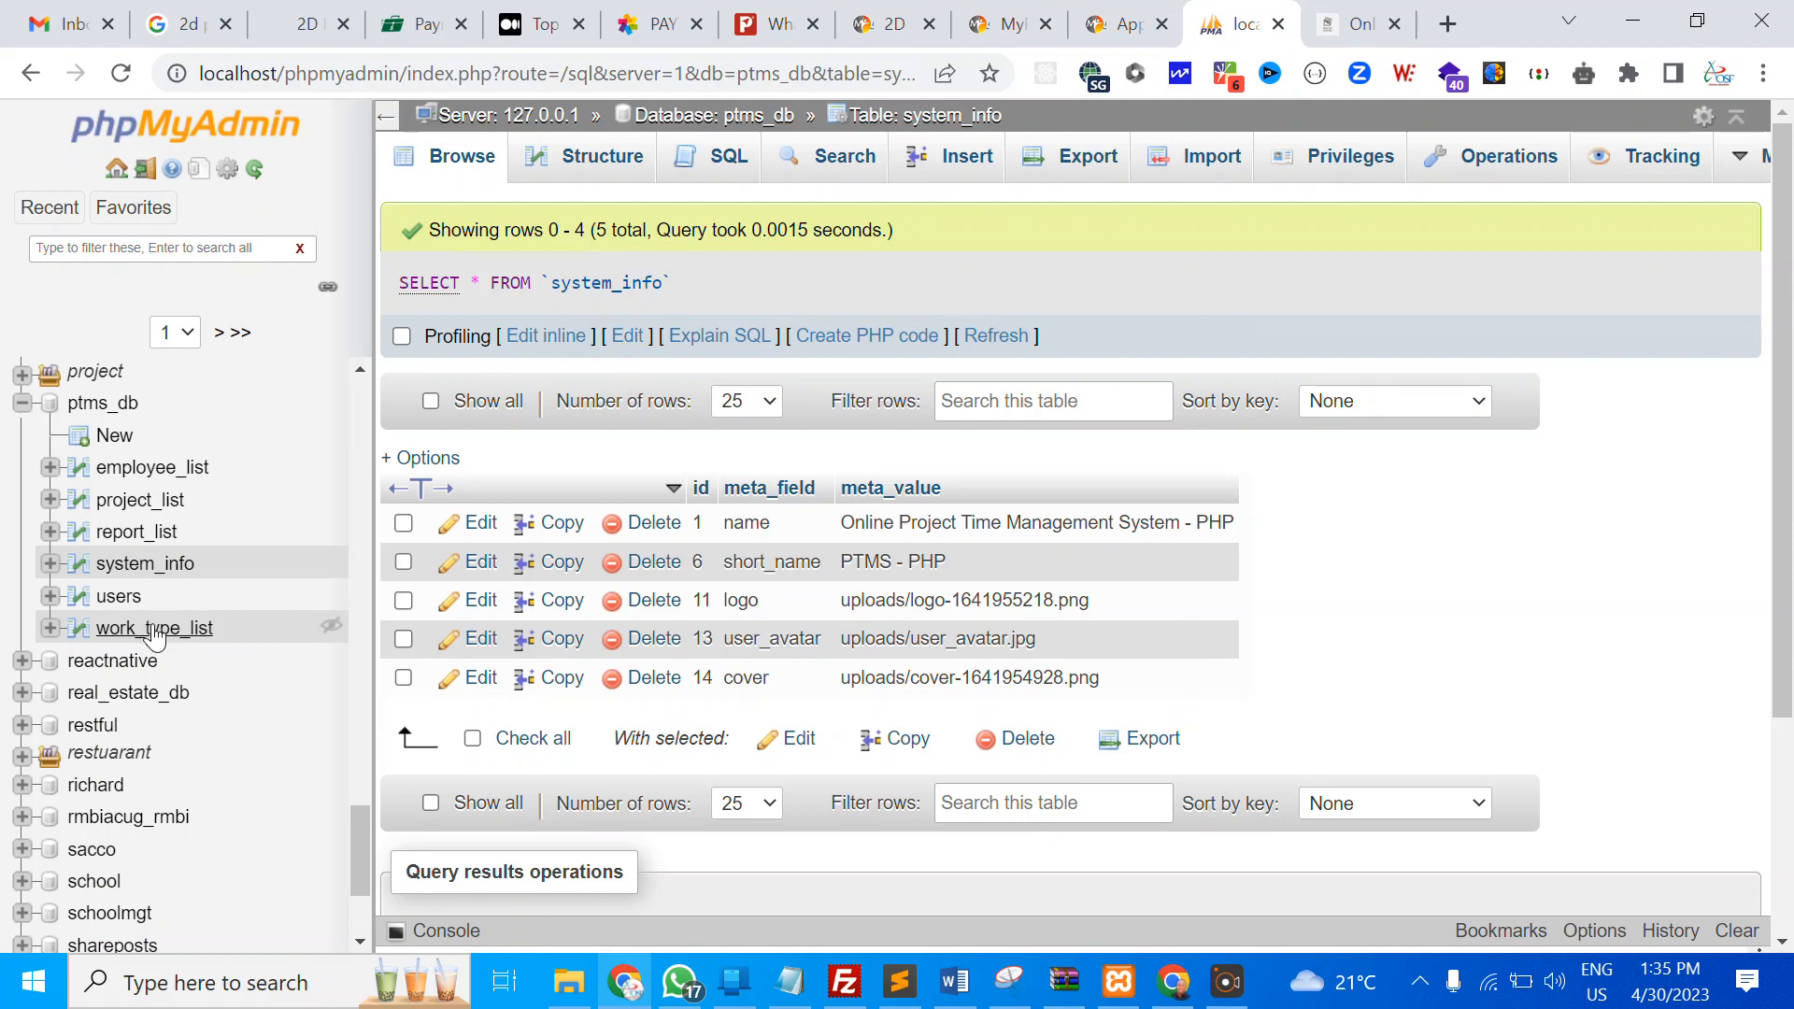
pyautogui.click(156, 634)
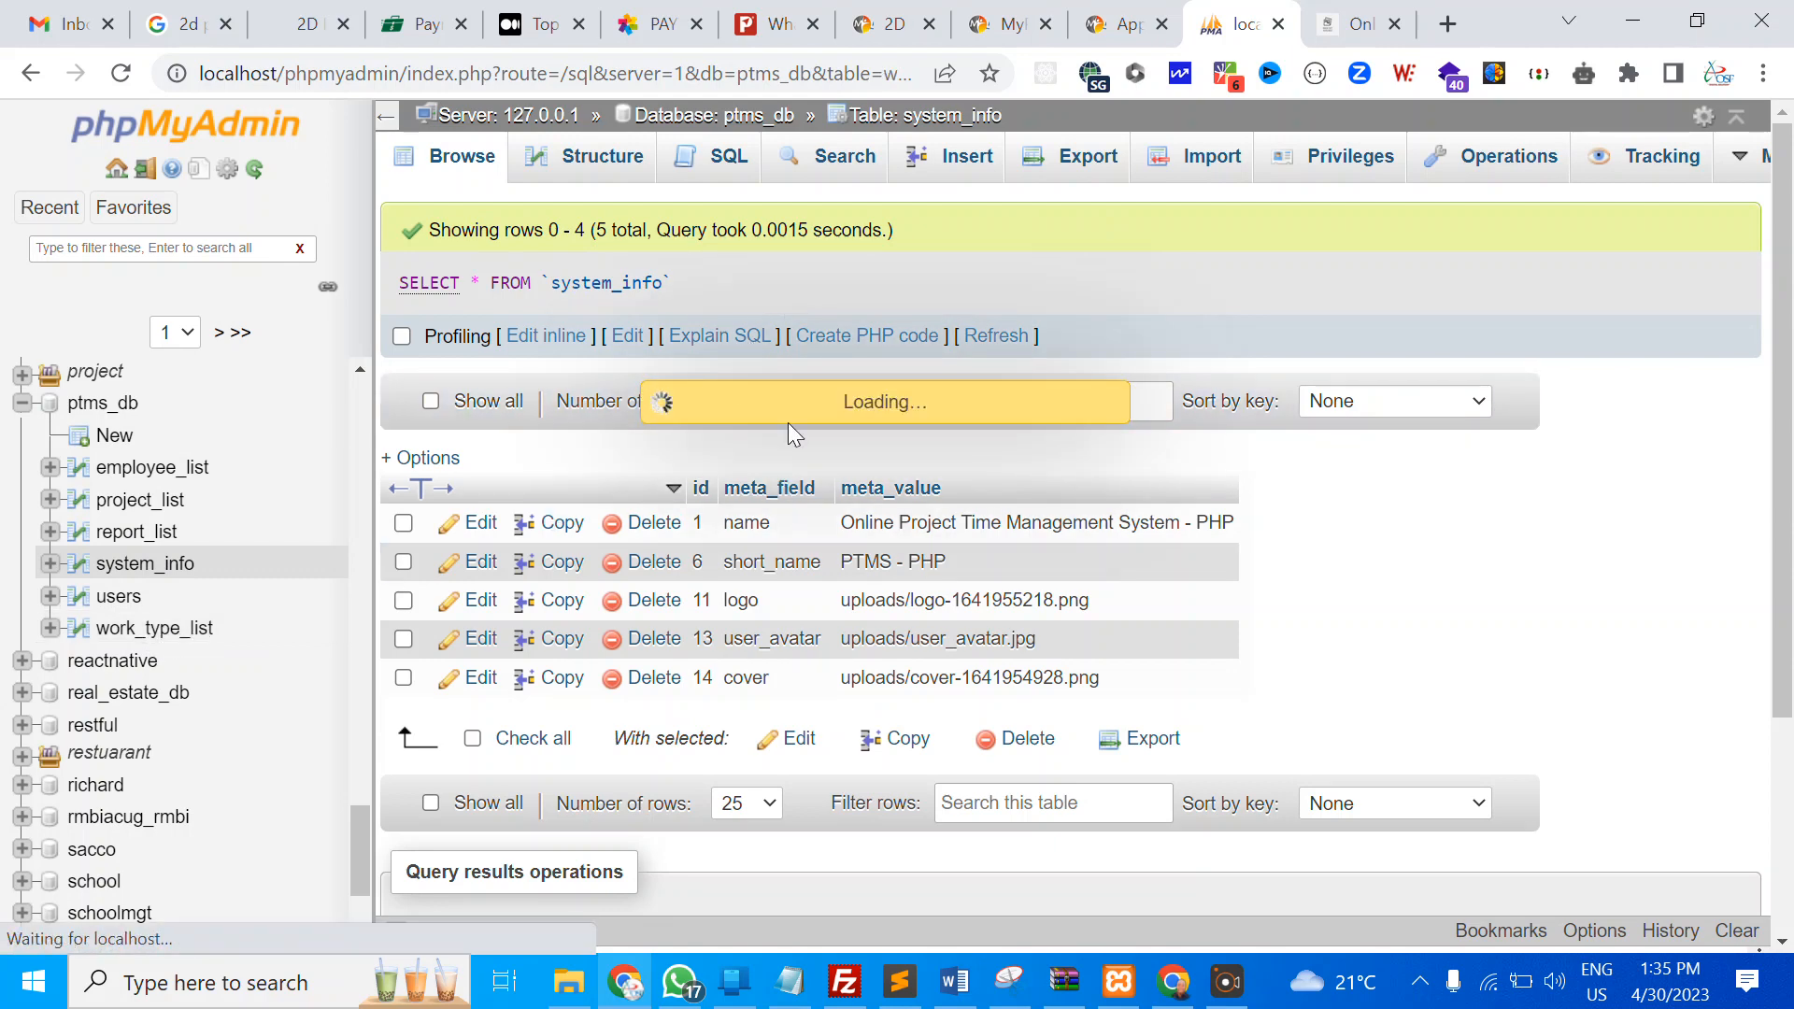
pyautogui.scroll(-1, 755, 581)
pyautogui.scroll(-5, 755, 581)
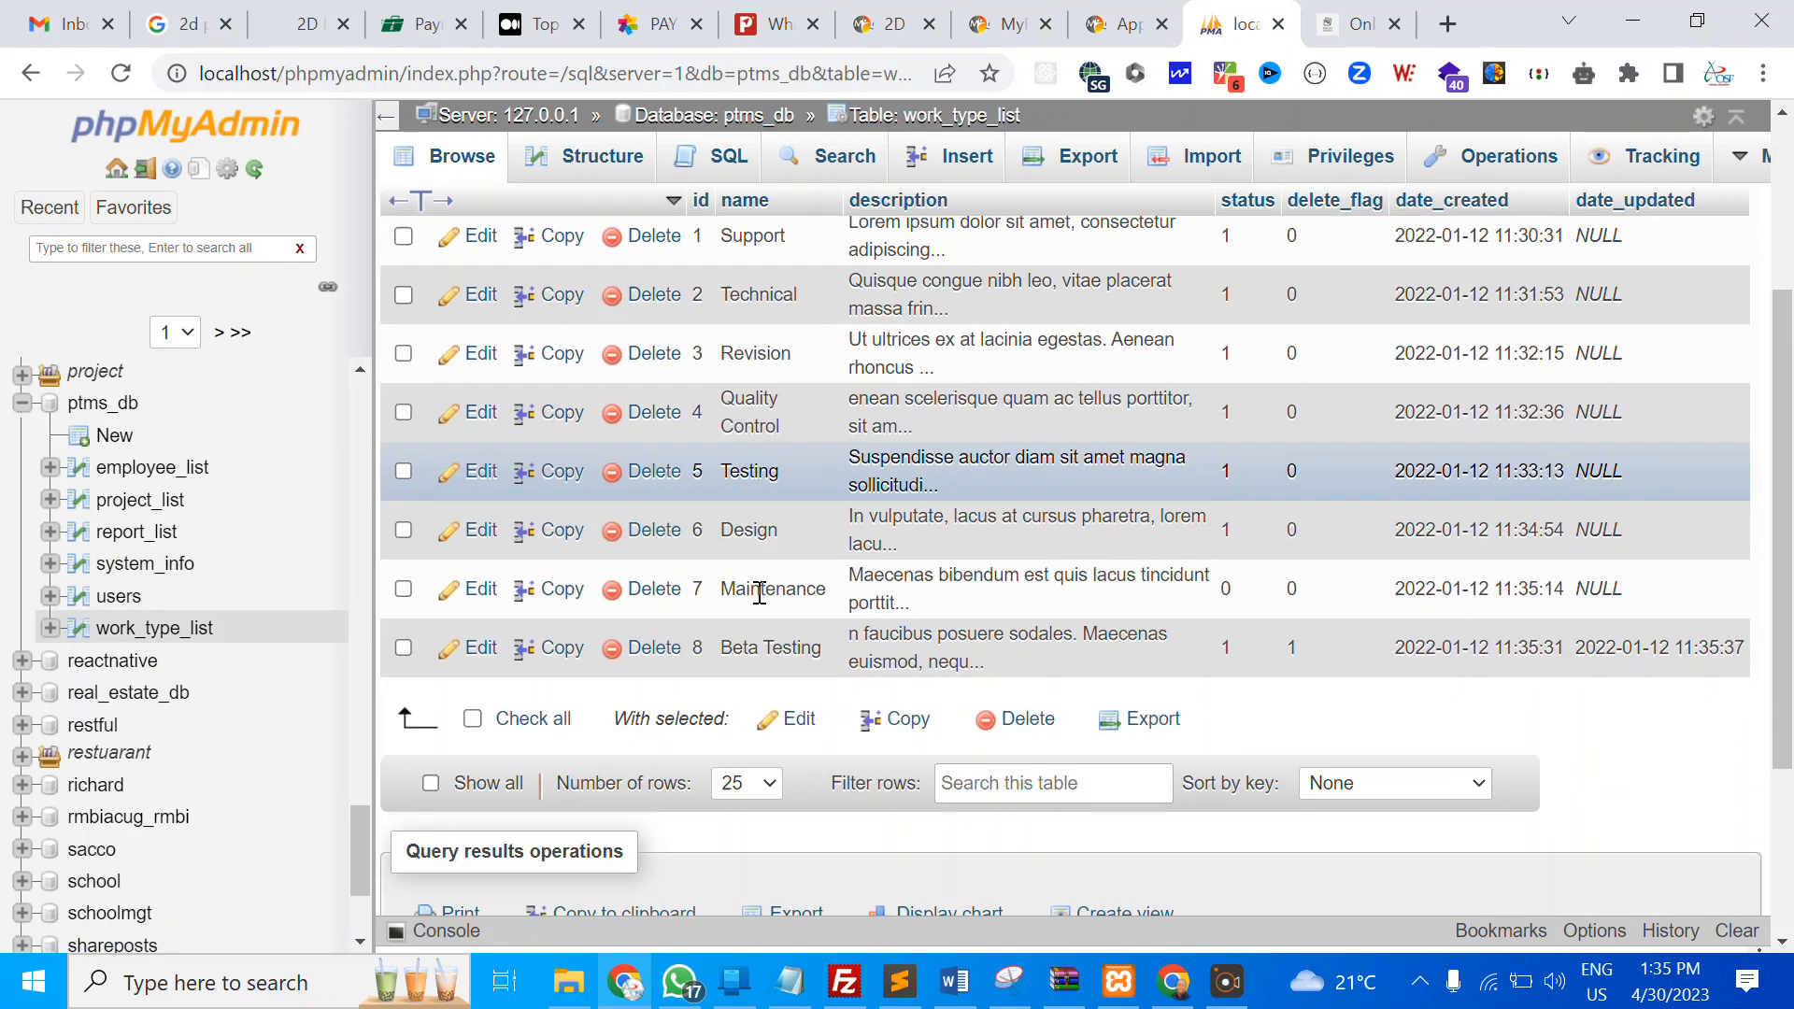
pyautogui.scroll(1, 761, 355)
pyautogui.scroll(2, 761, 355)
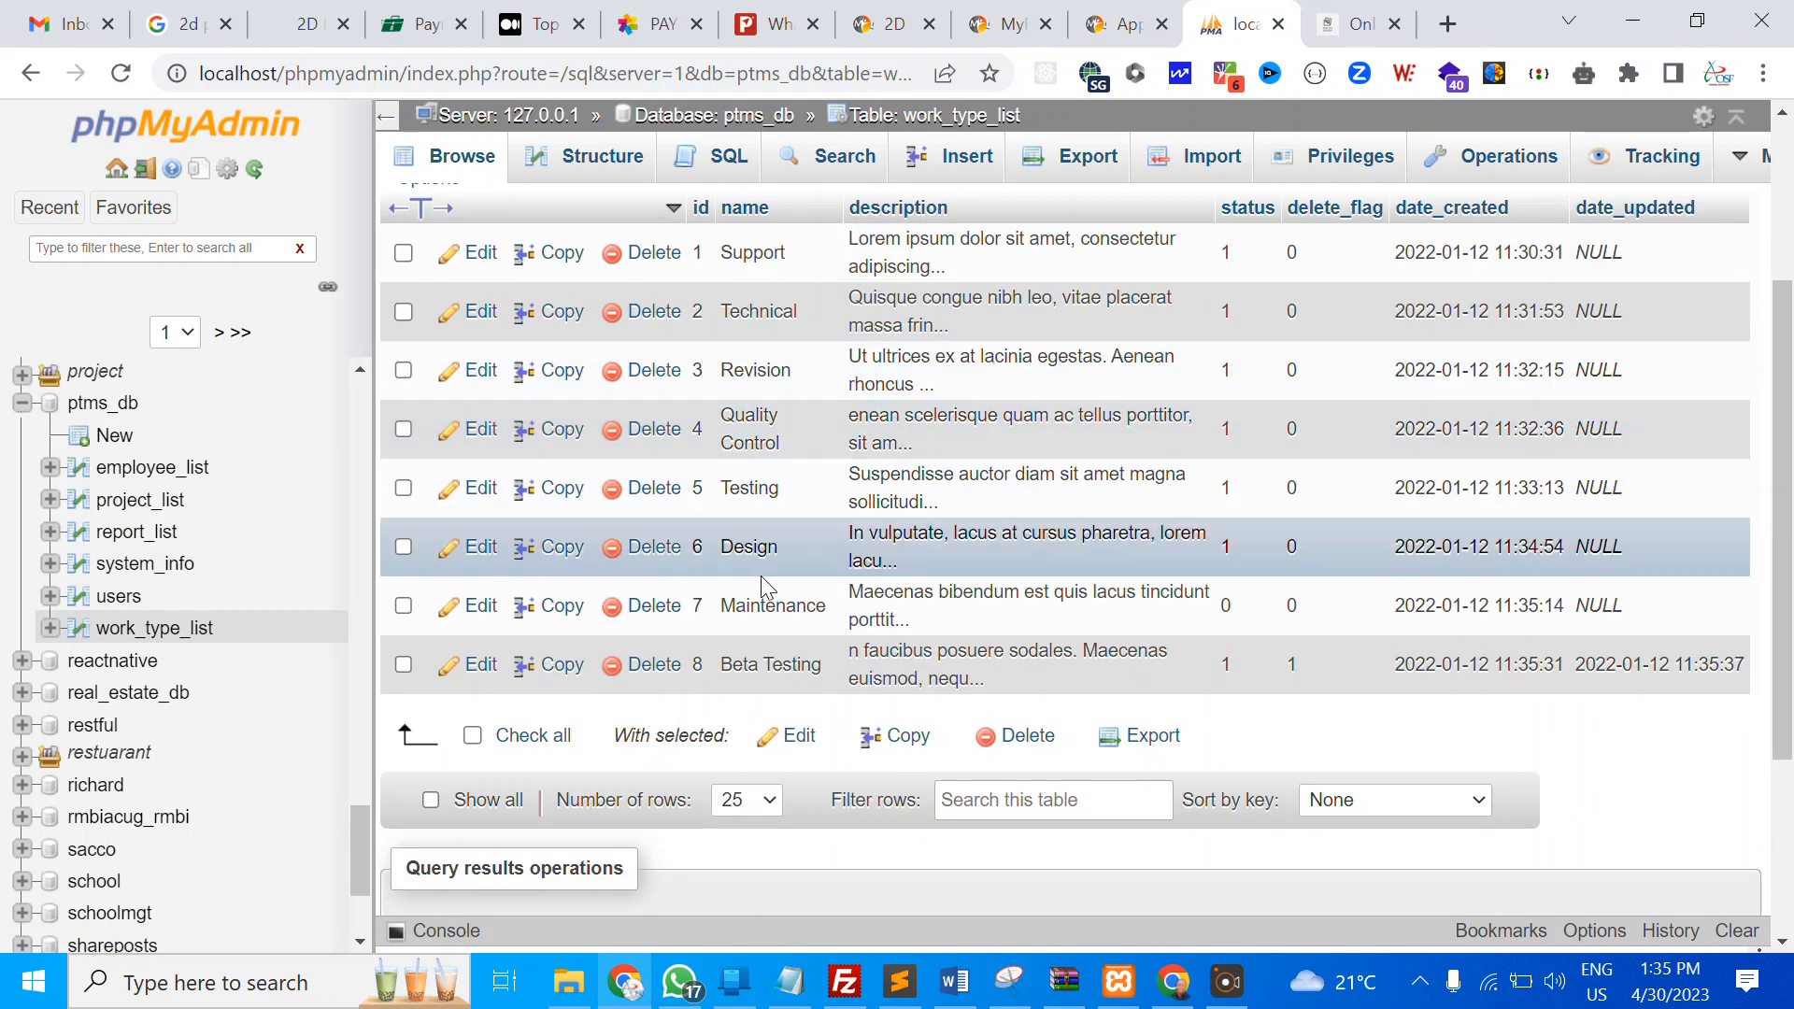
# Load the admin login page at localhost/ptms/admin/ in the PTMS tab
pyautogui.click(1374, 12)
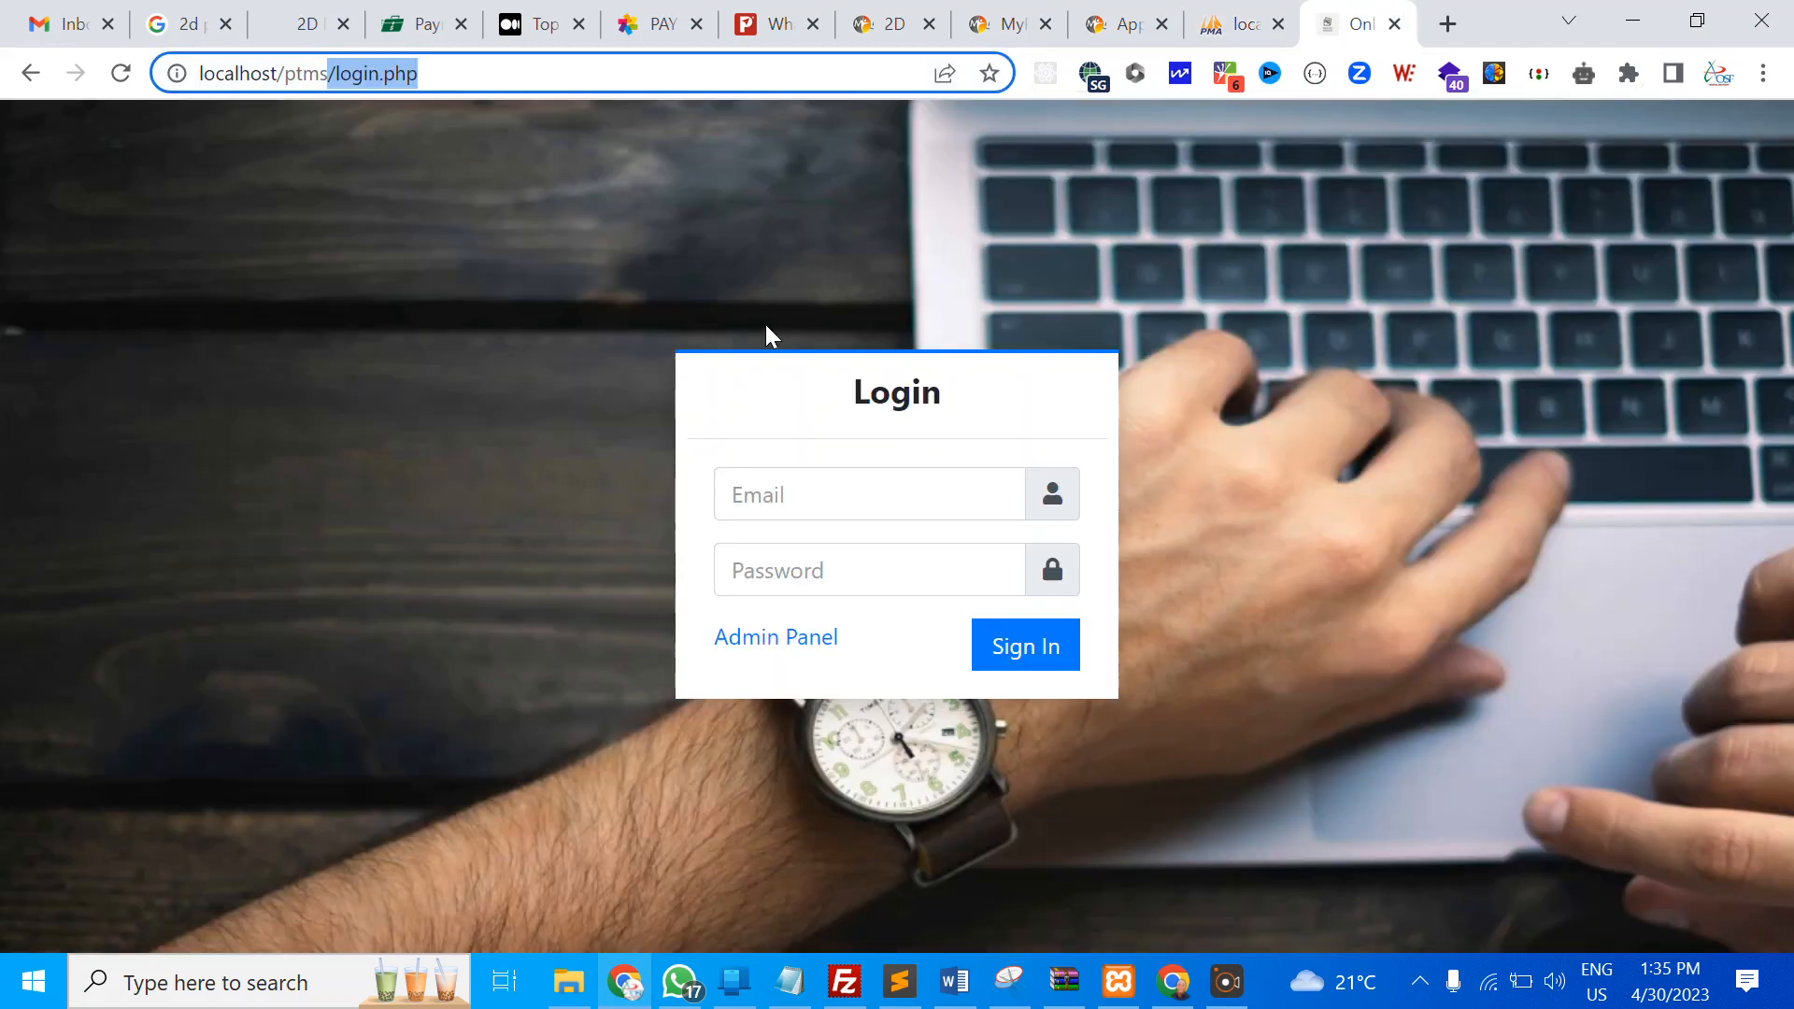
pyautogui.press('BackSpace')
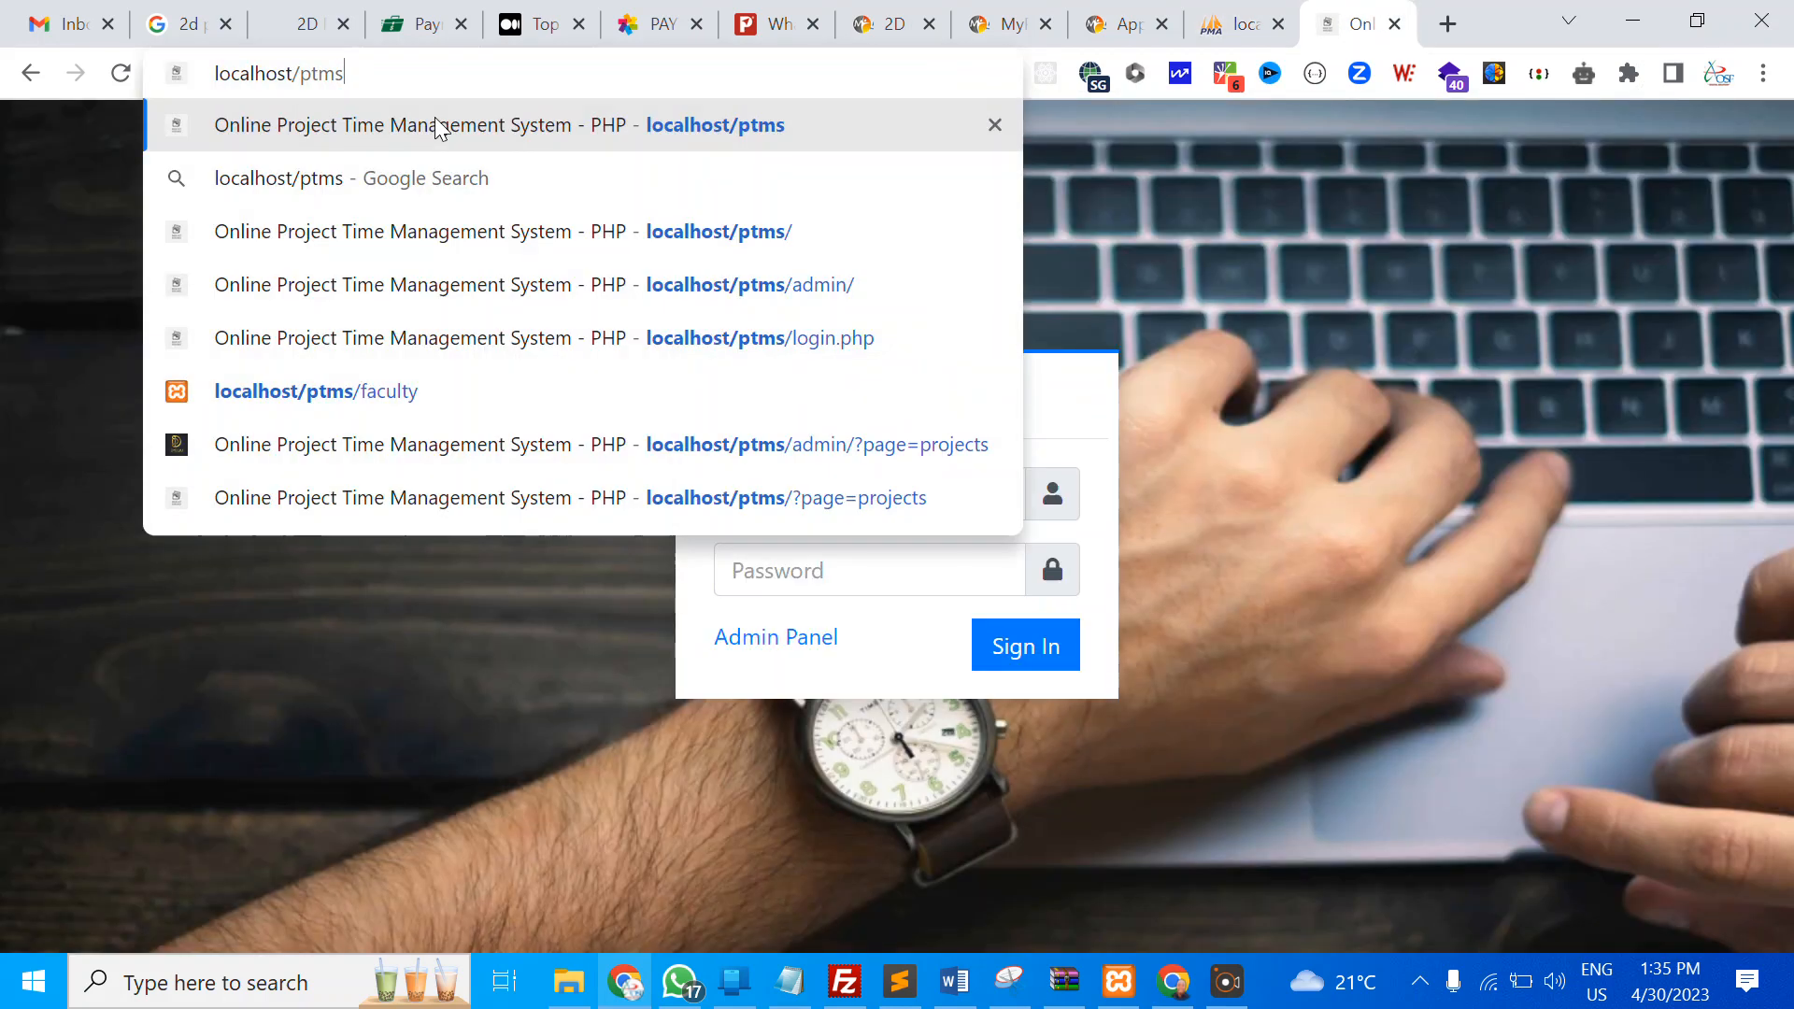
pyautogui.write('/a')
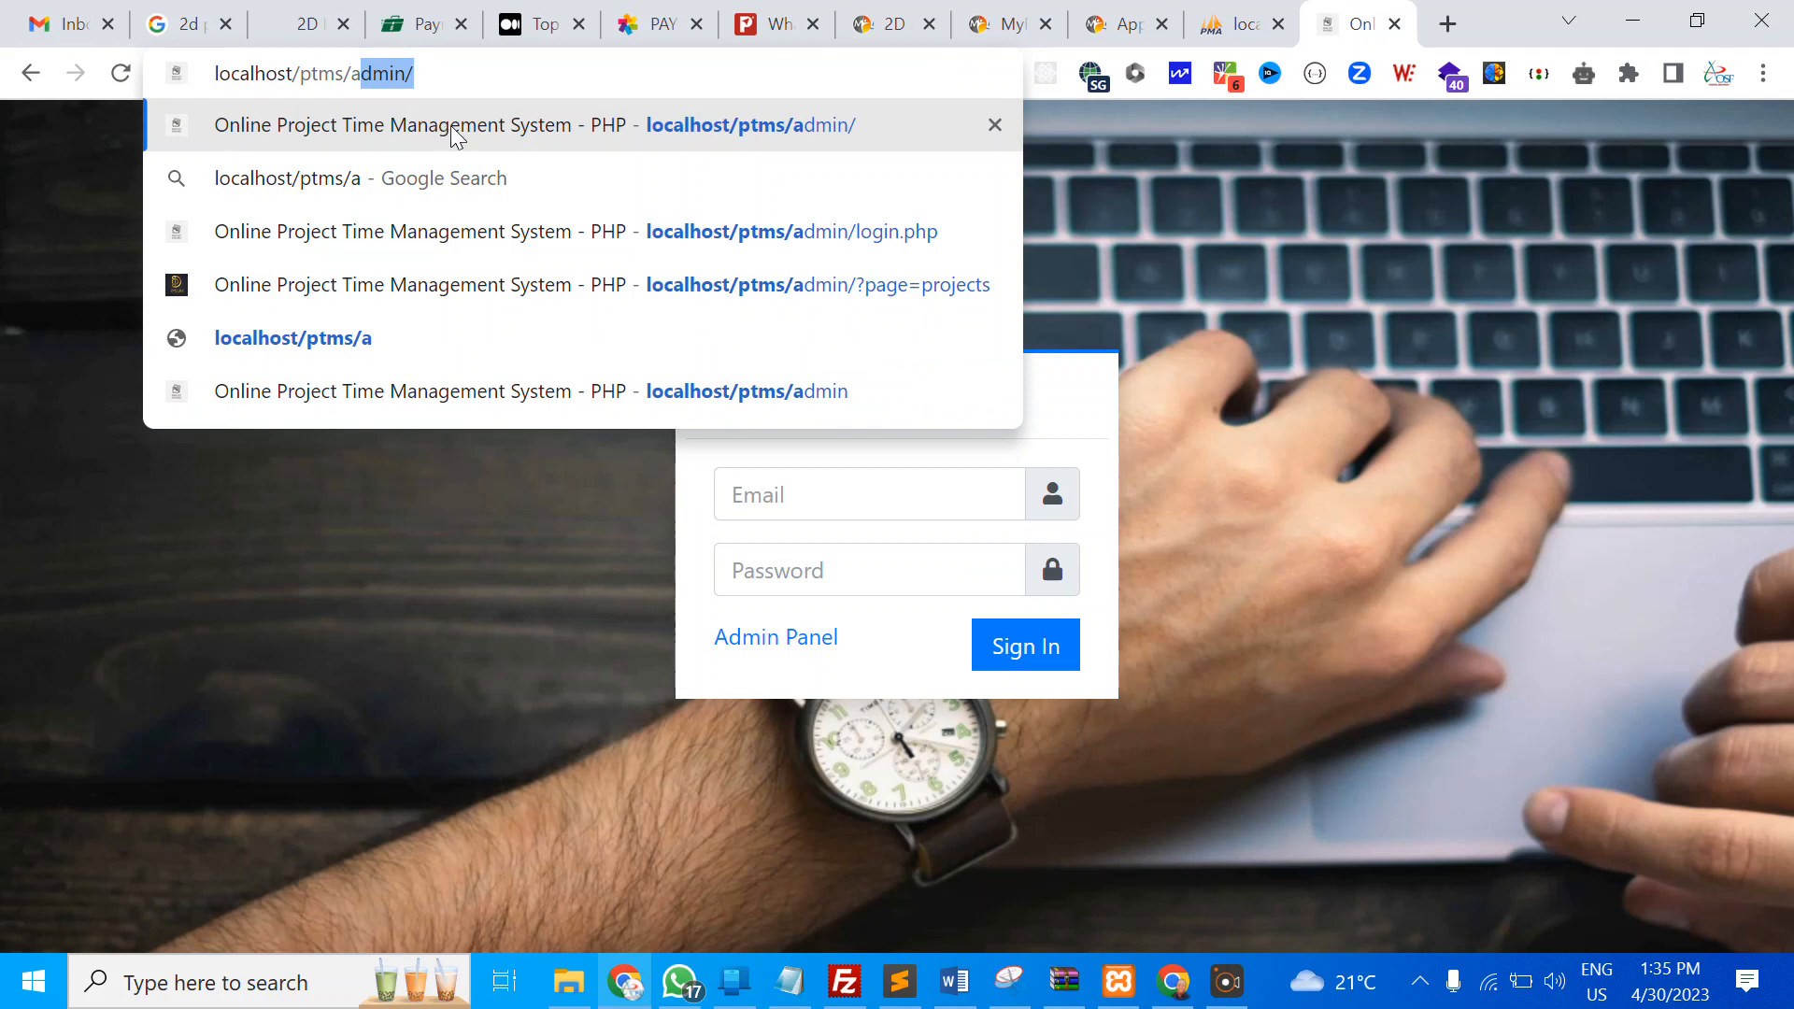
pyautogui.press('Return')
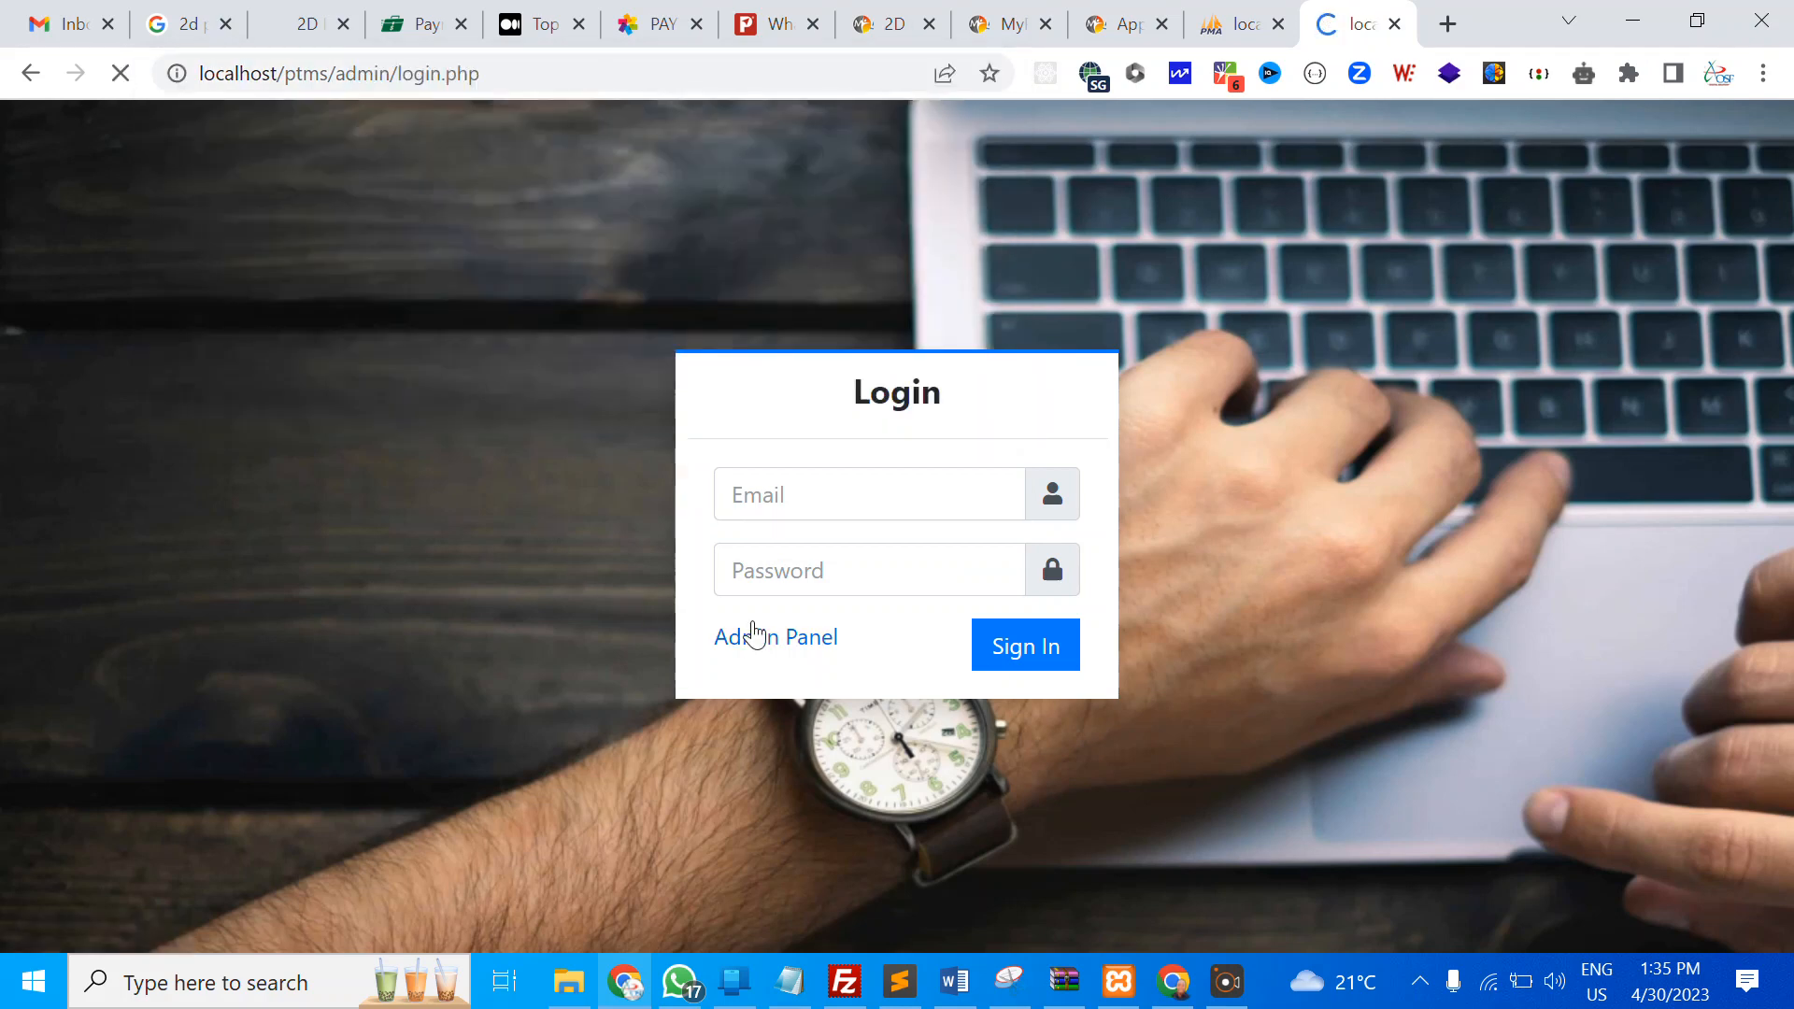
# Sign in to the Admin Panel with the administrator username and password
pyautogui.click(803, 482)
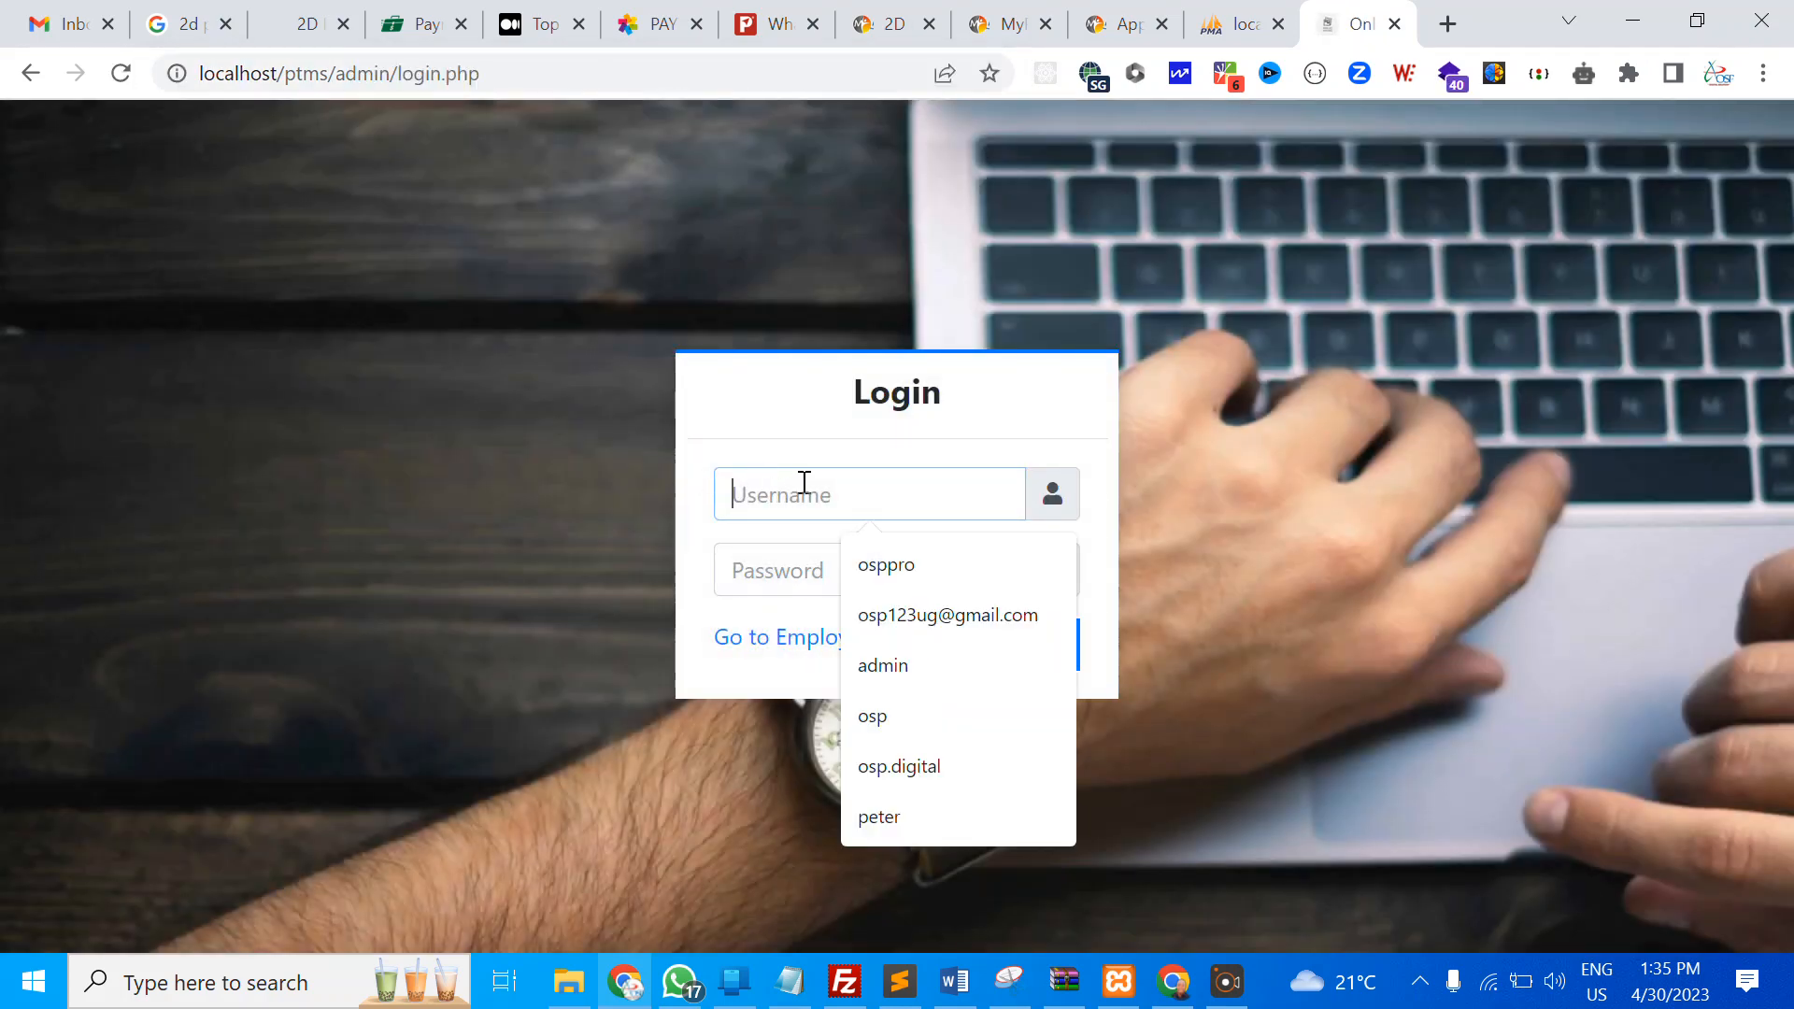
pyautogui.write('admin')
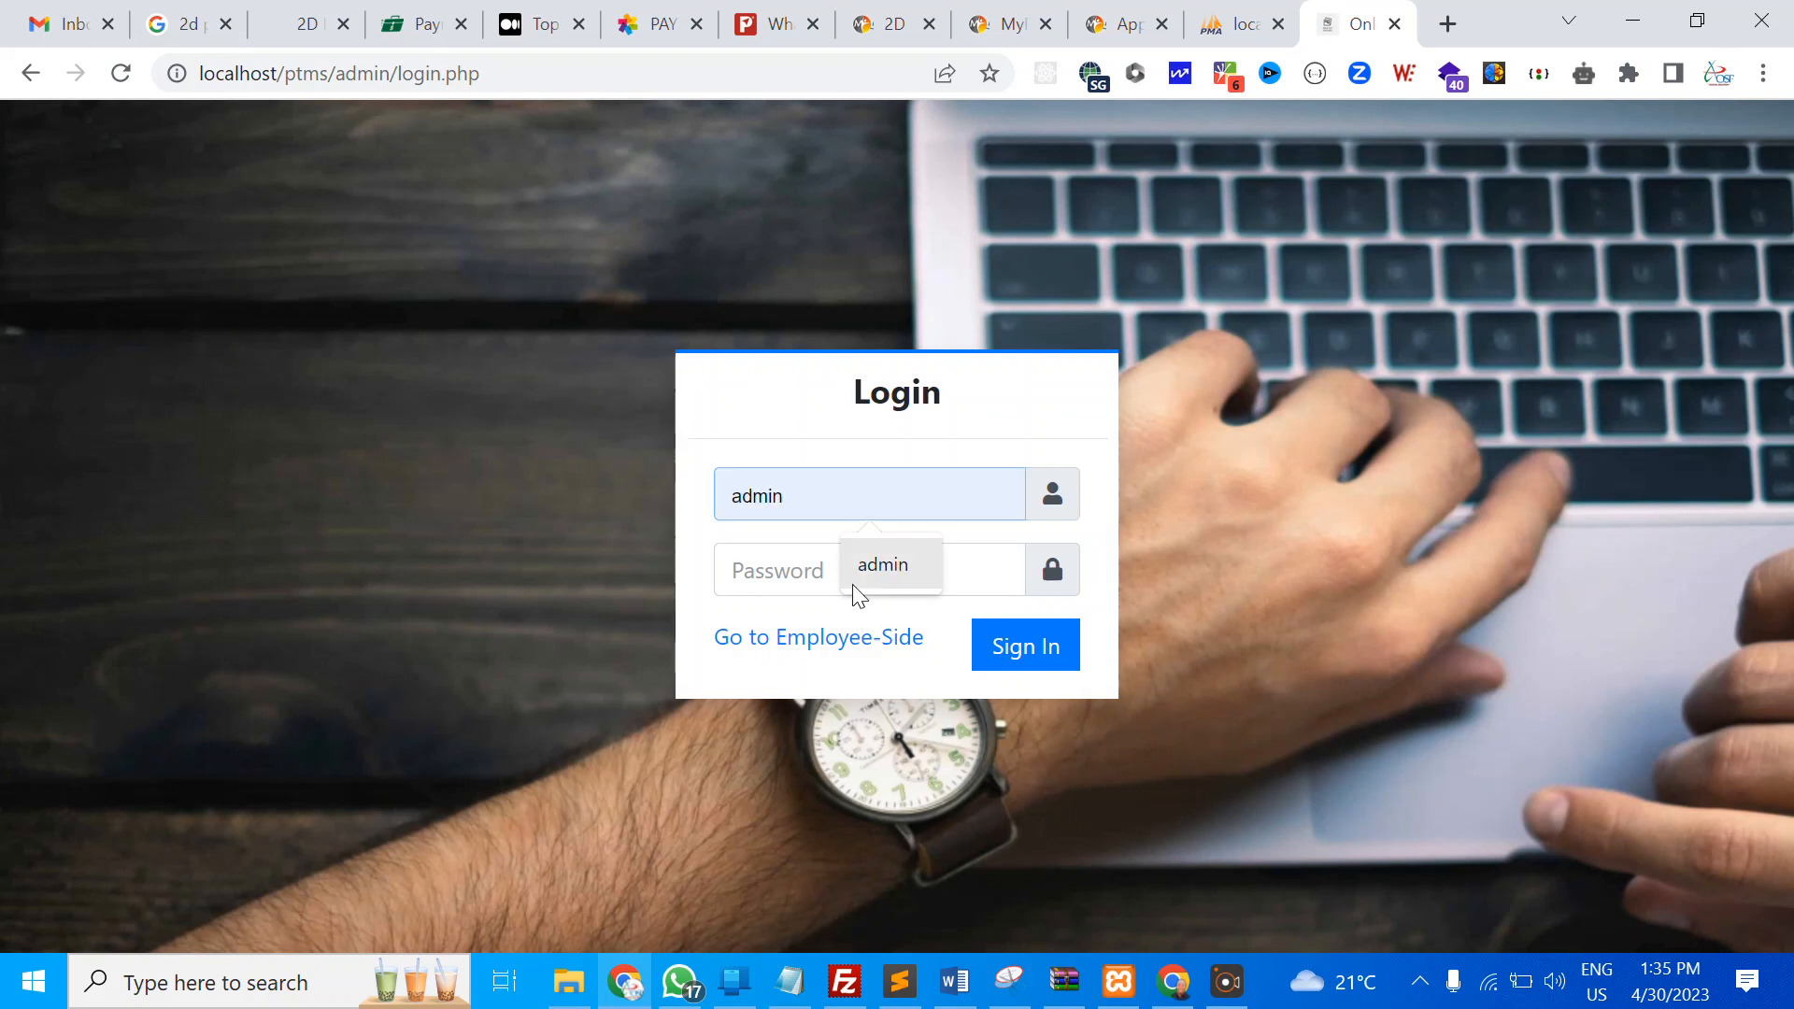
pyautogui.click(865, 573)
pyautogui.click(865, 573)
pyautogui.write('admin')
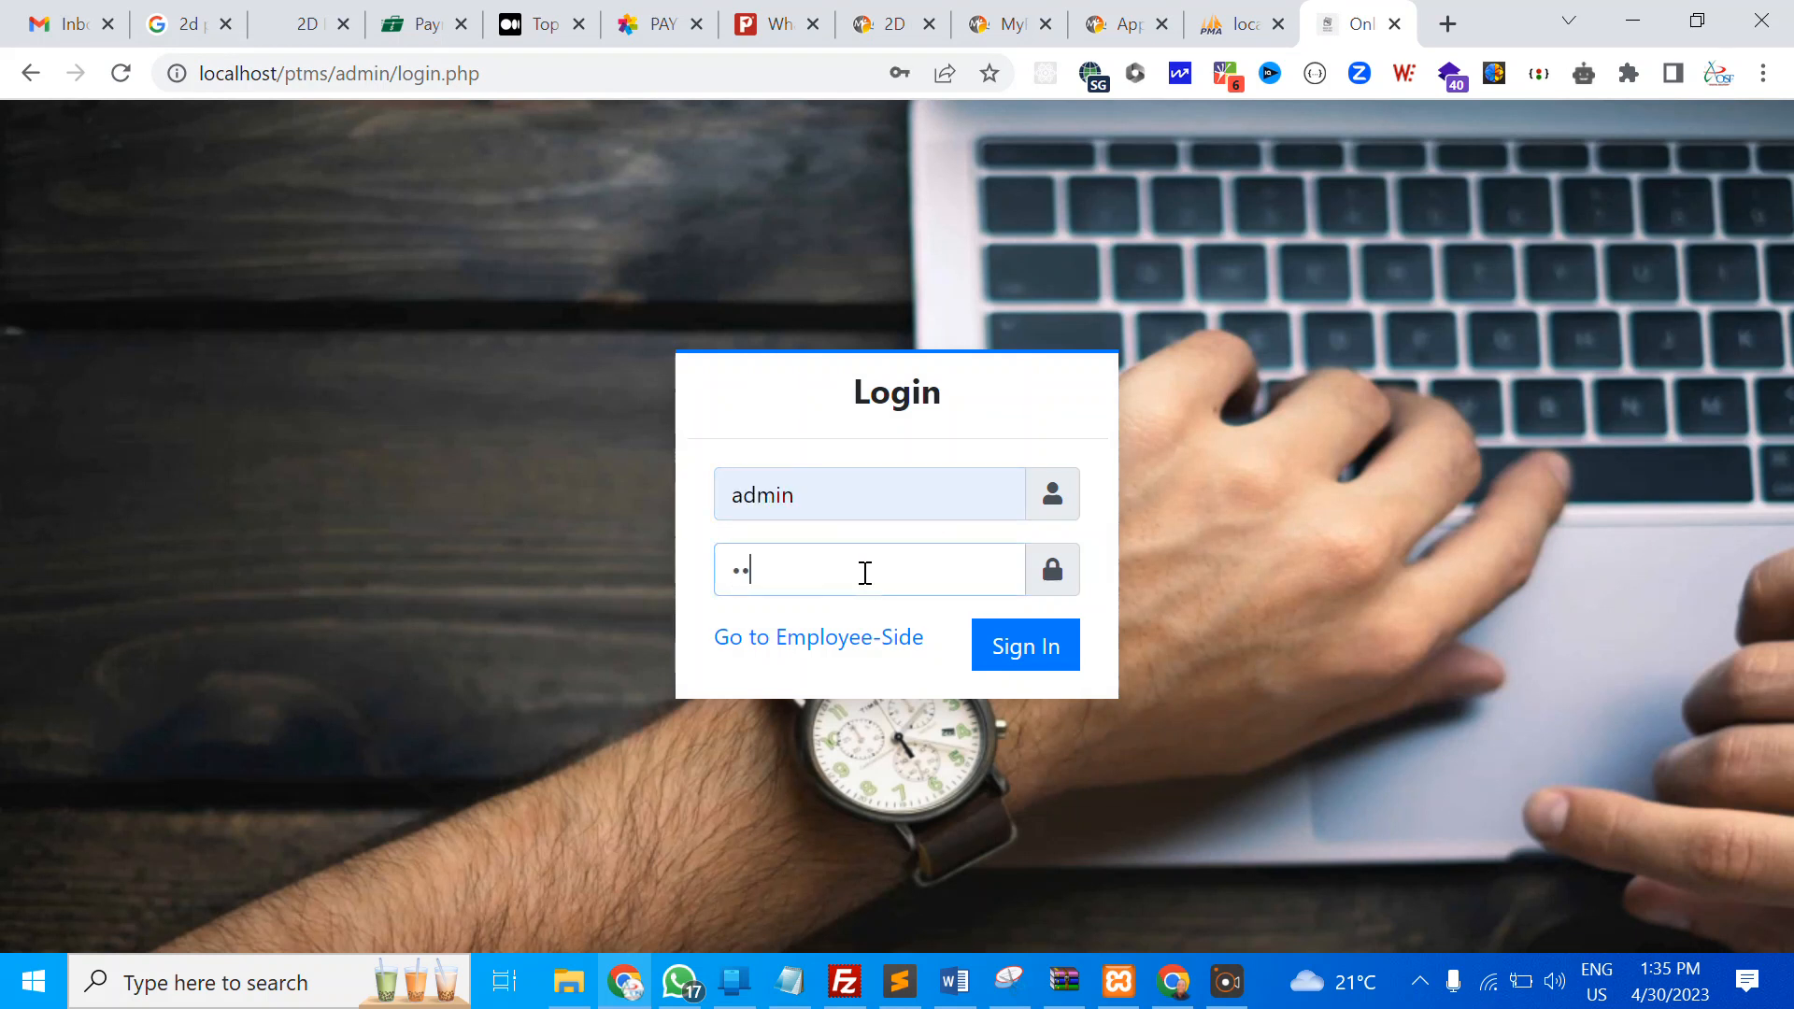
pyautogui.write('123')
pyautogui.press('Return')
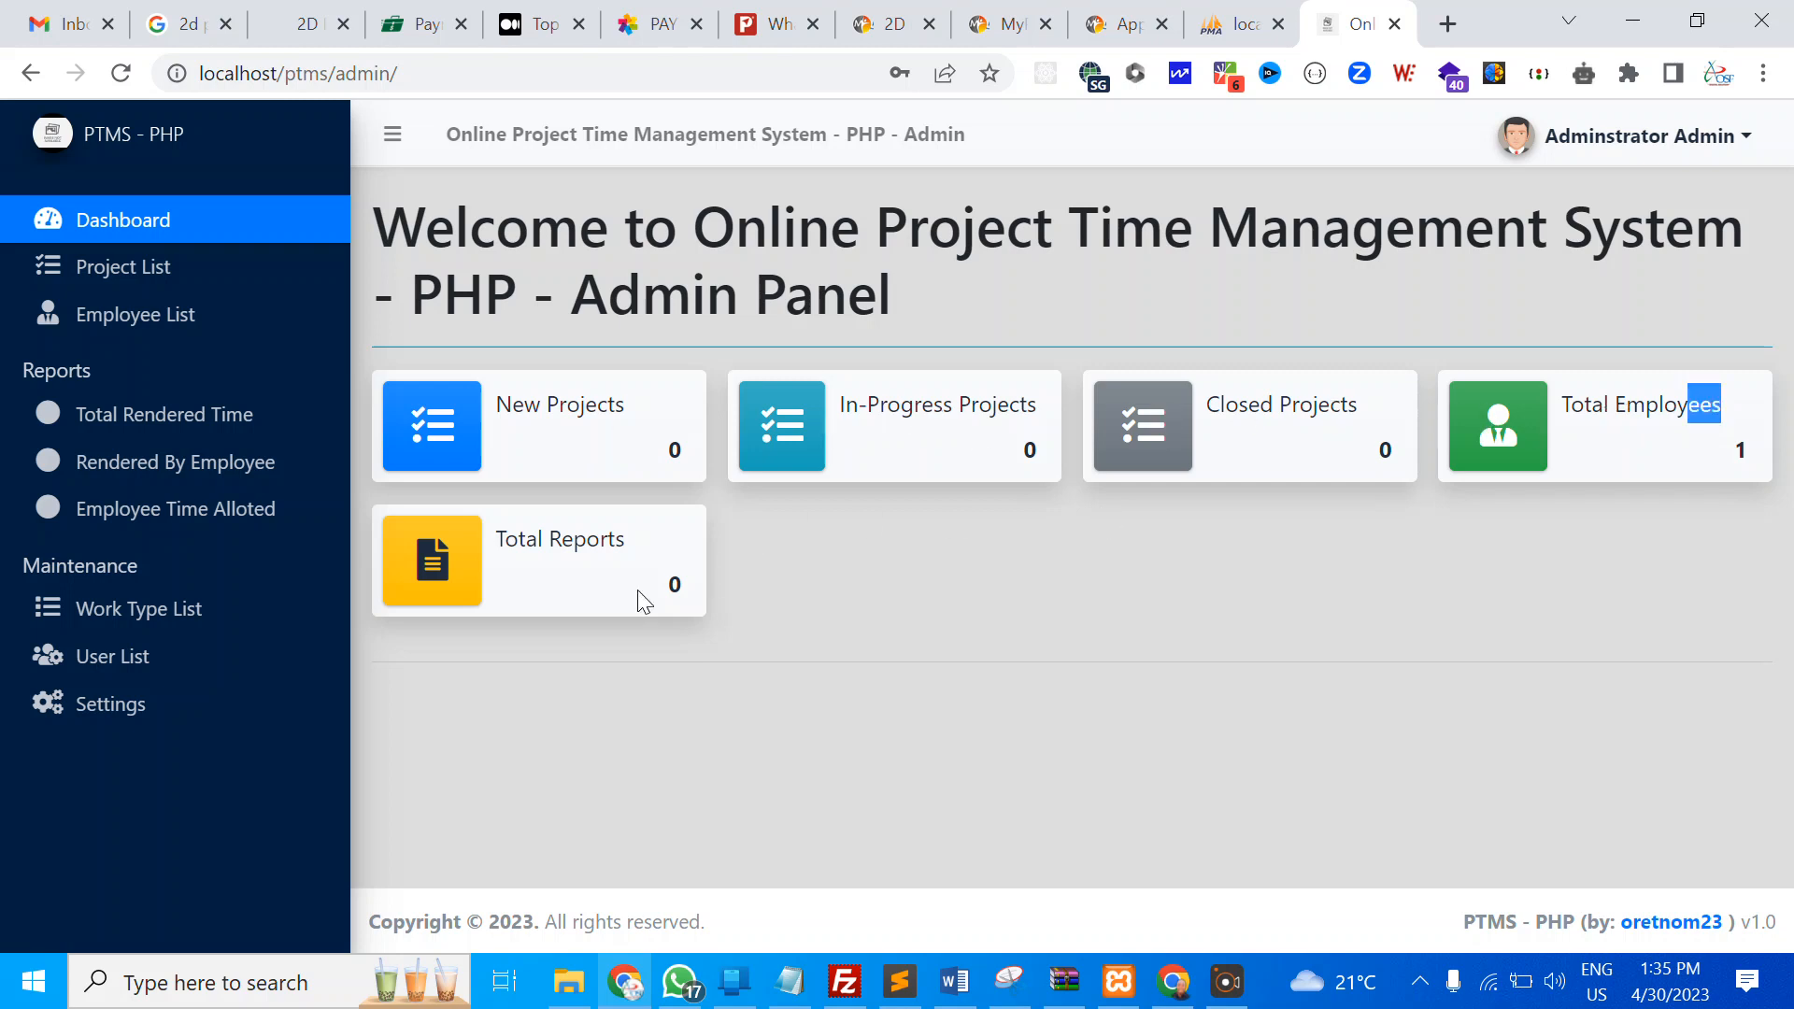
# Browse the Project and Employee lists, then open the Total Rendered Time per project report
pyautogui.click(115, 273)
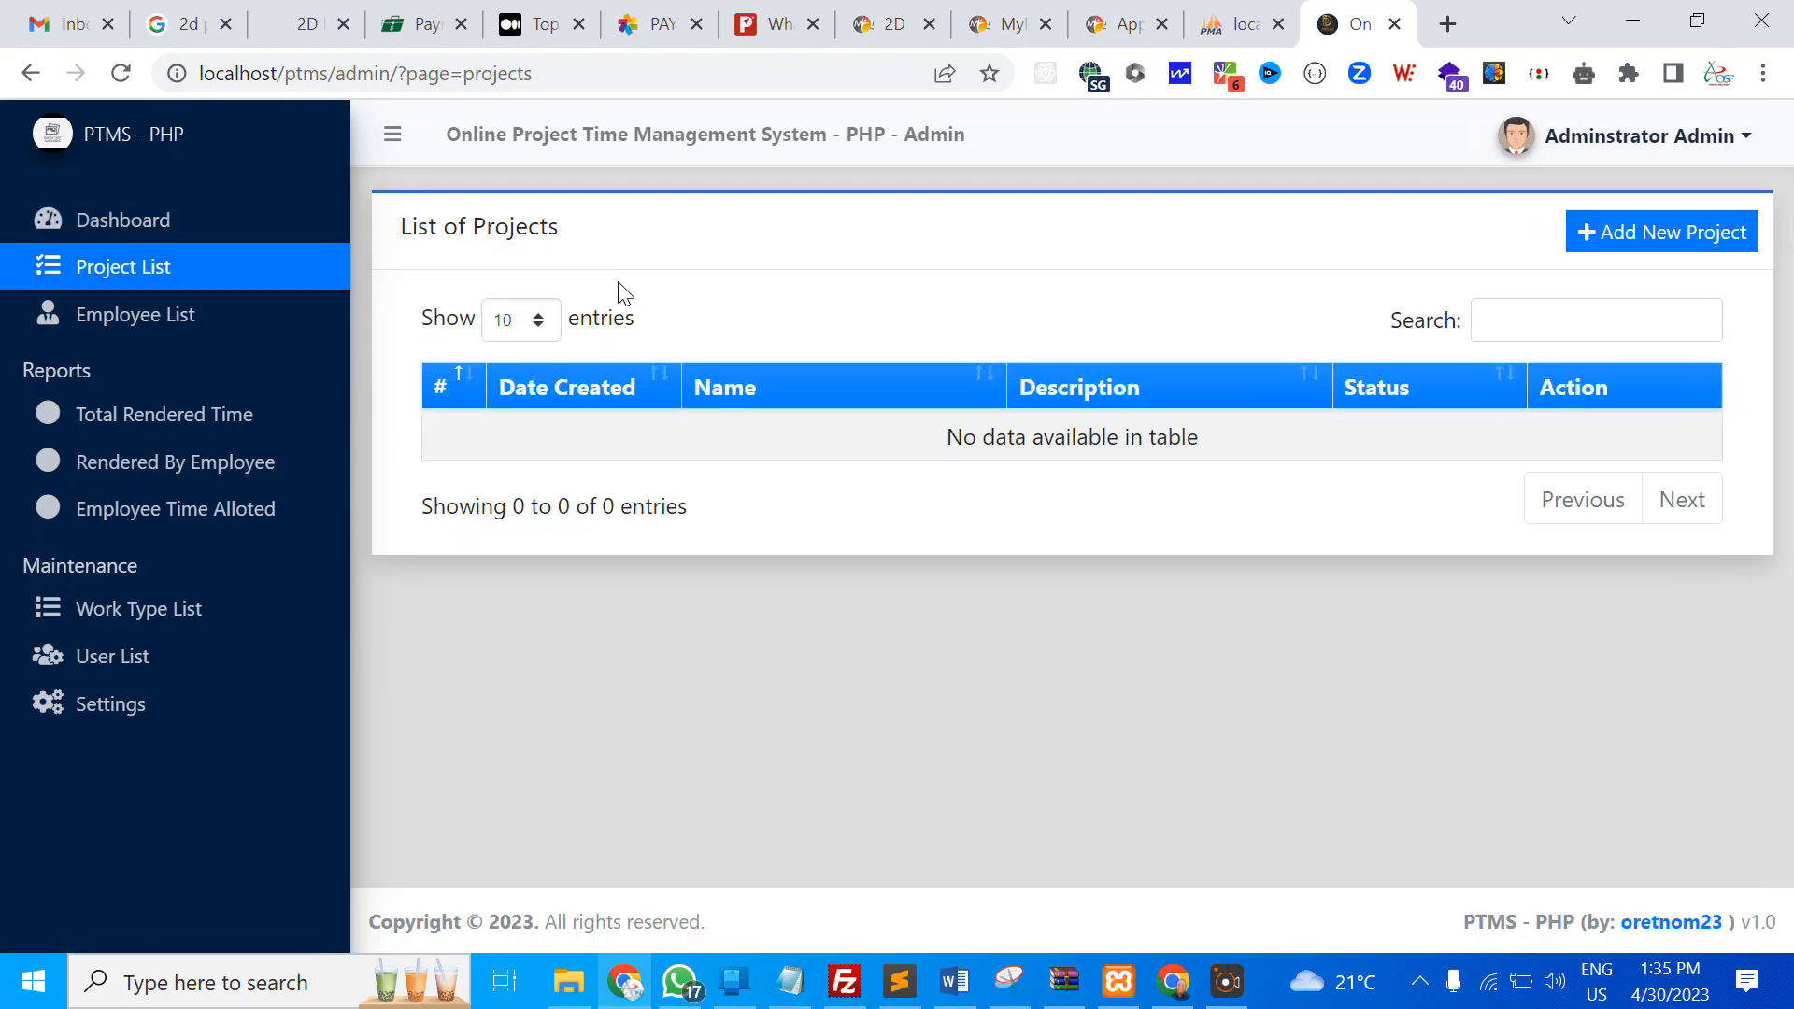
pyautogui.click(146, 325)
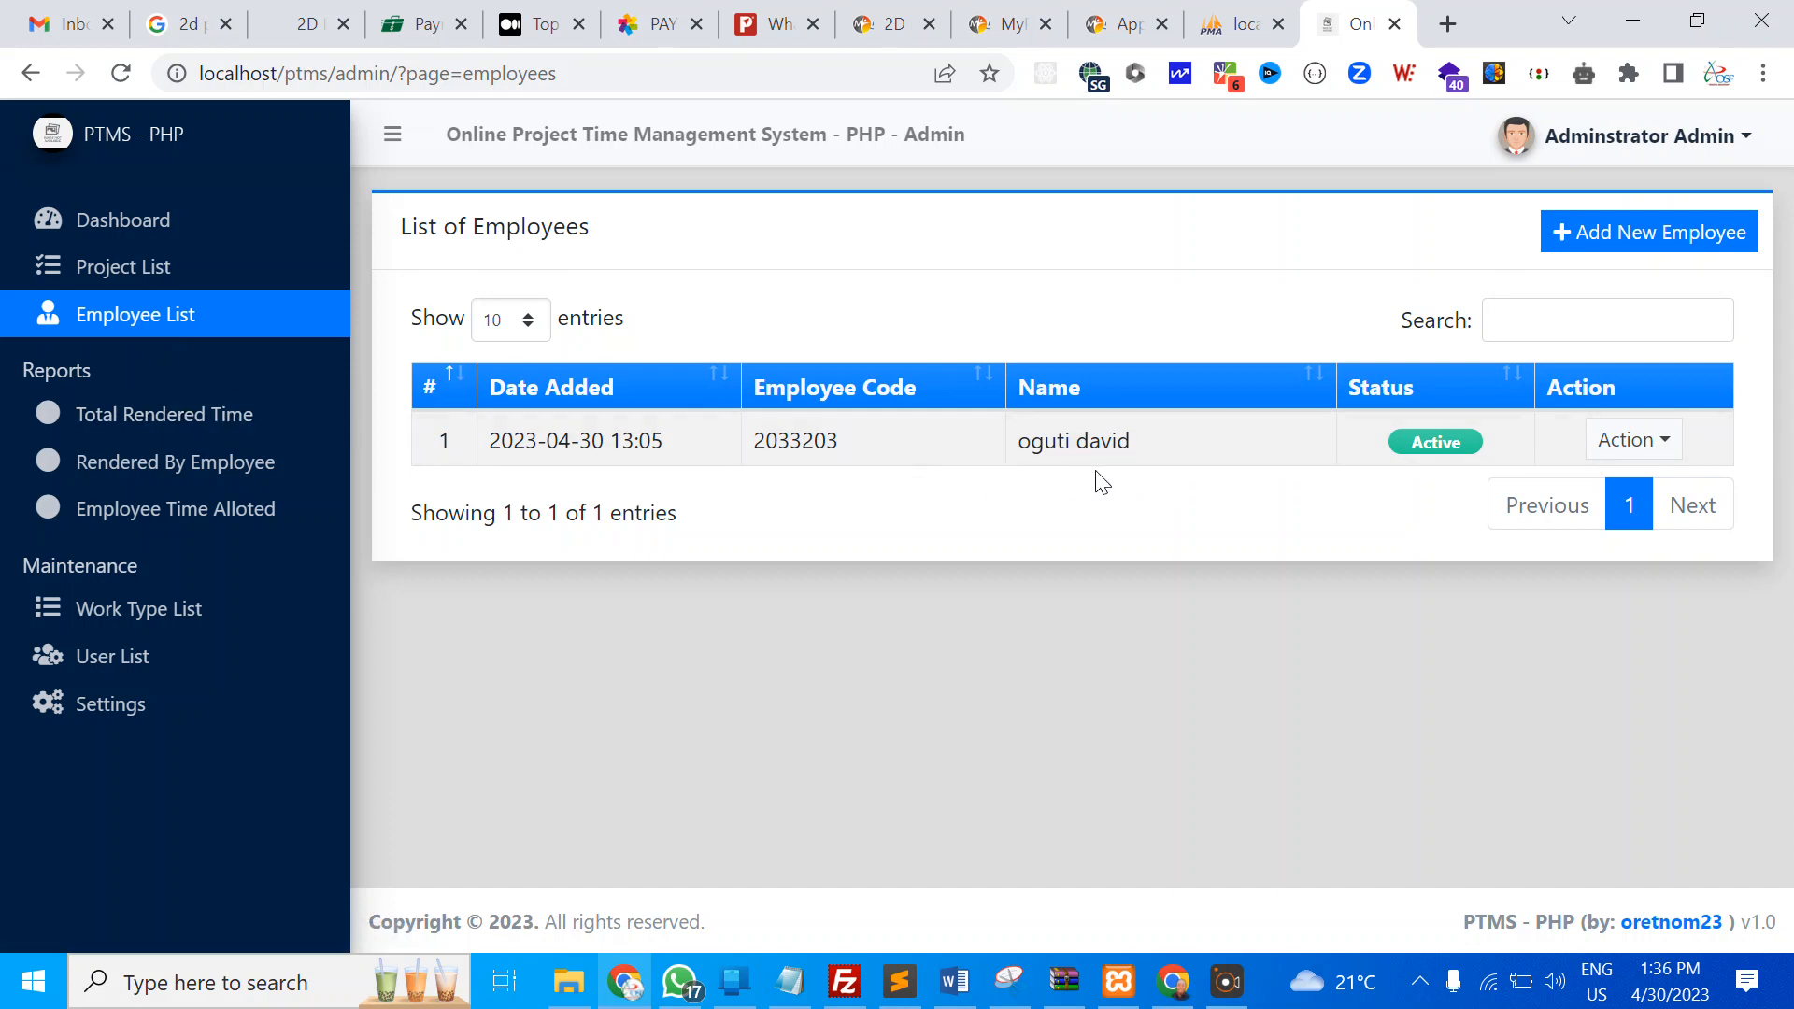
pyautogui.click(159, 428)
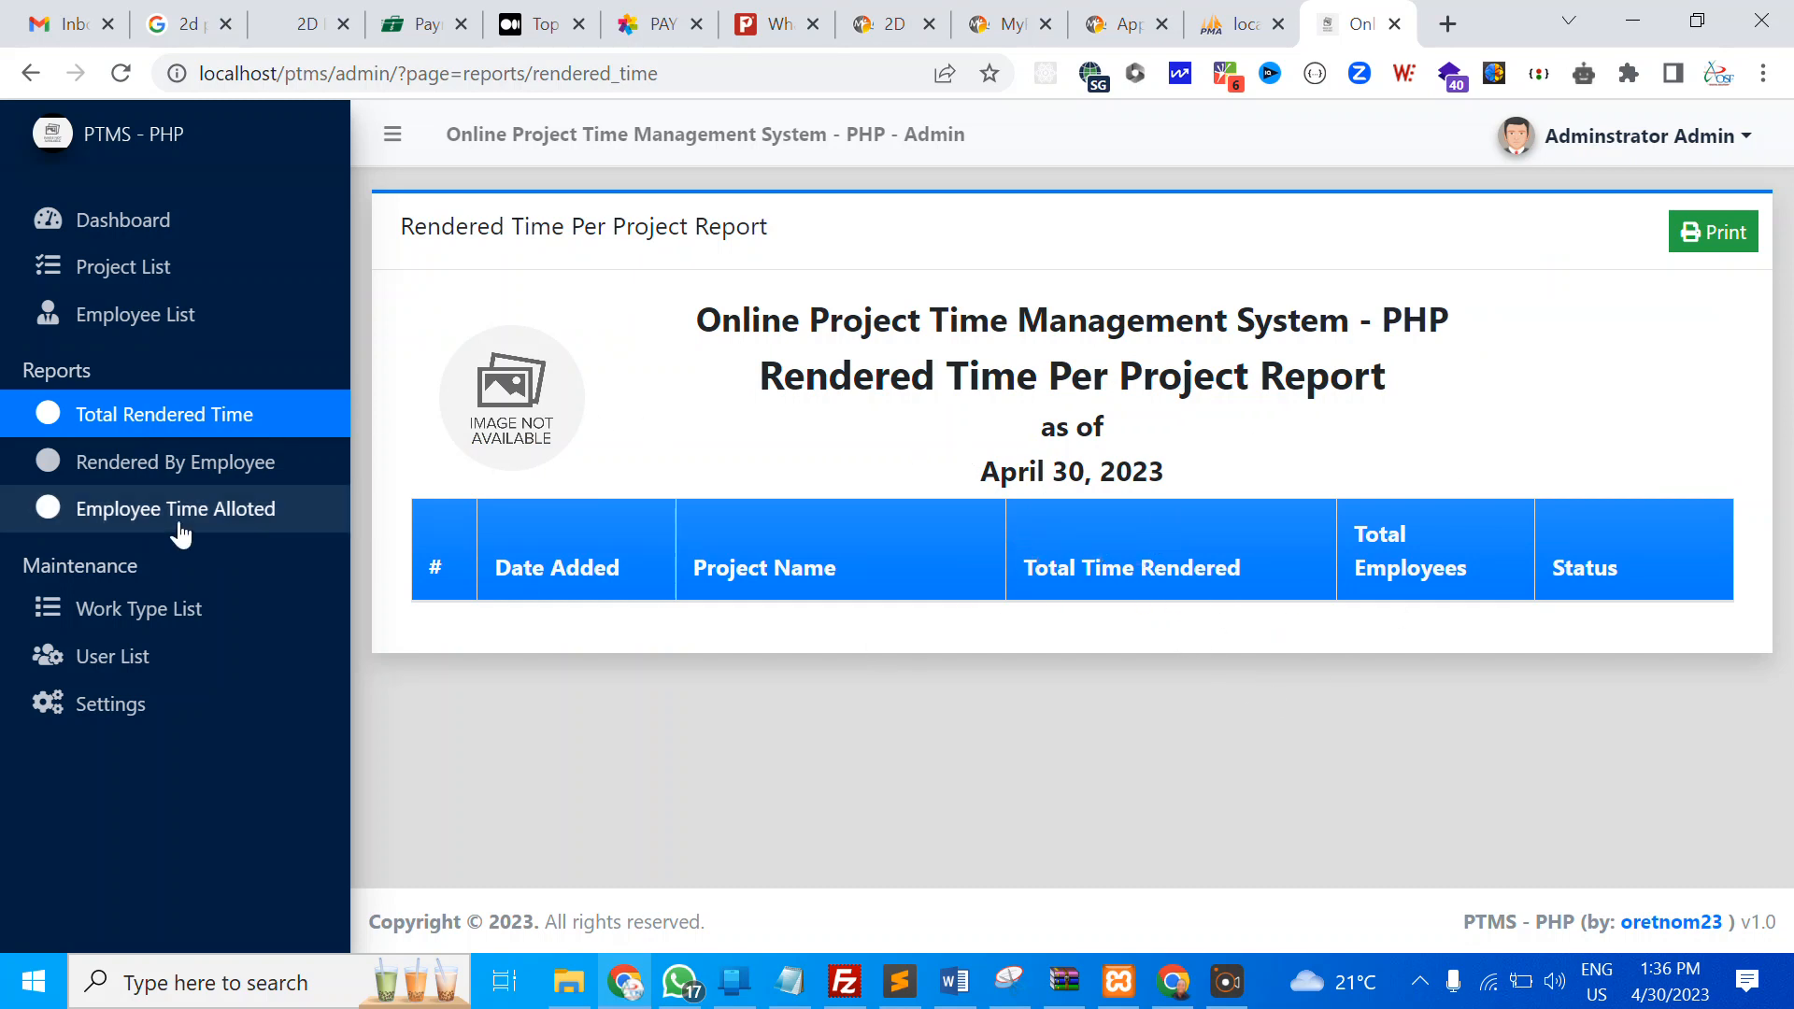
pyautogui.click(150, 464)
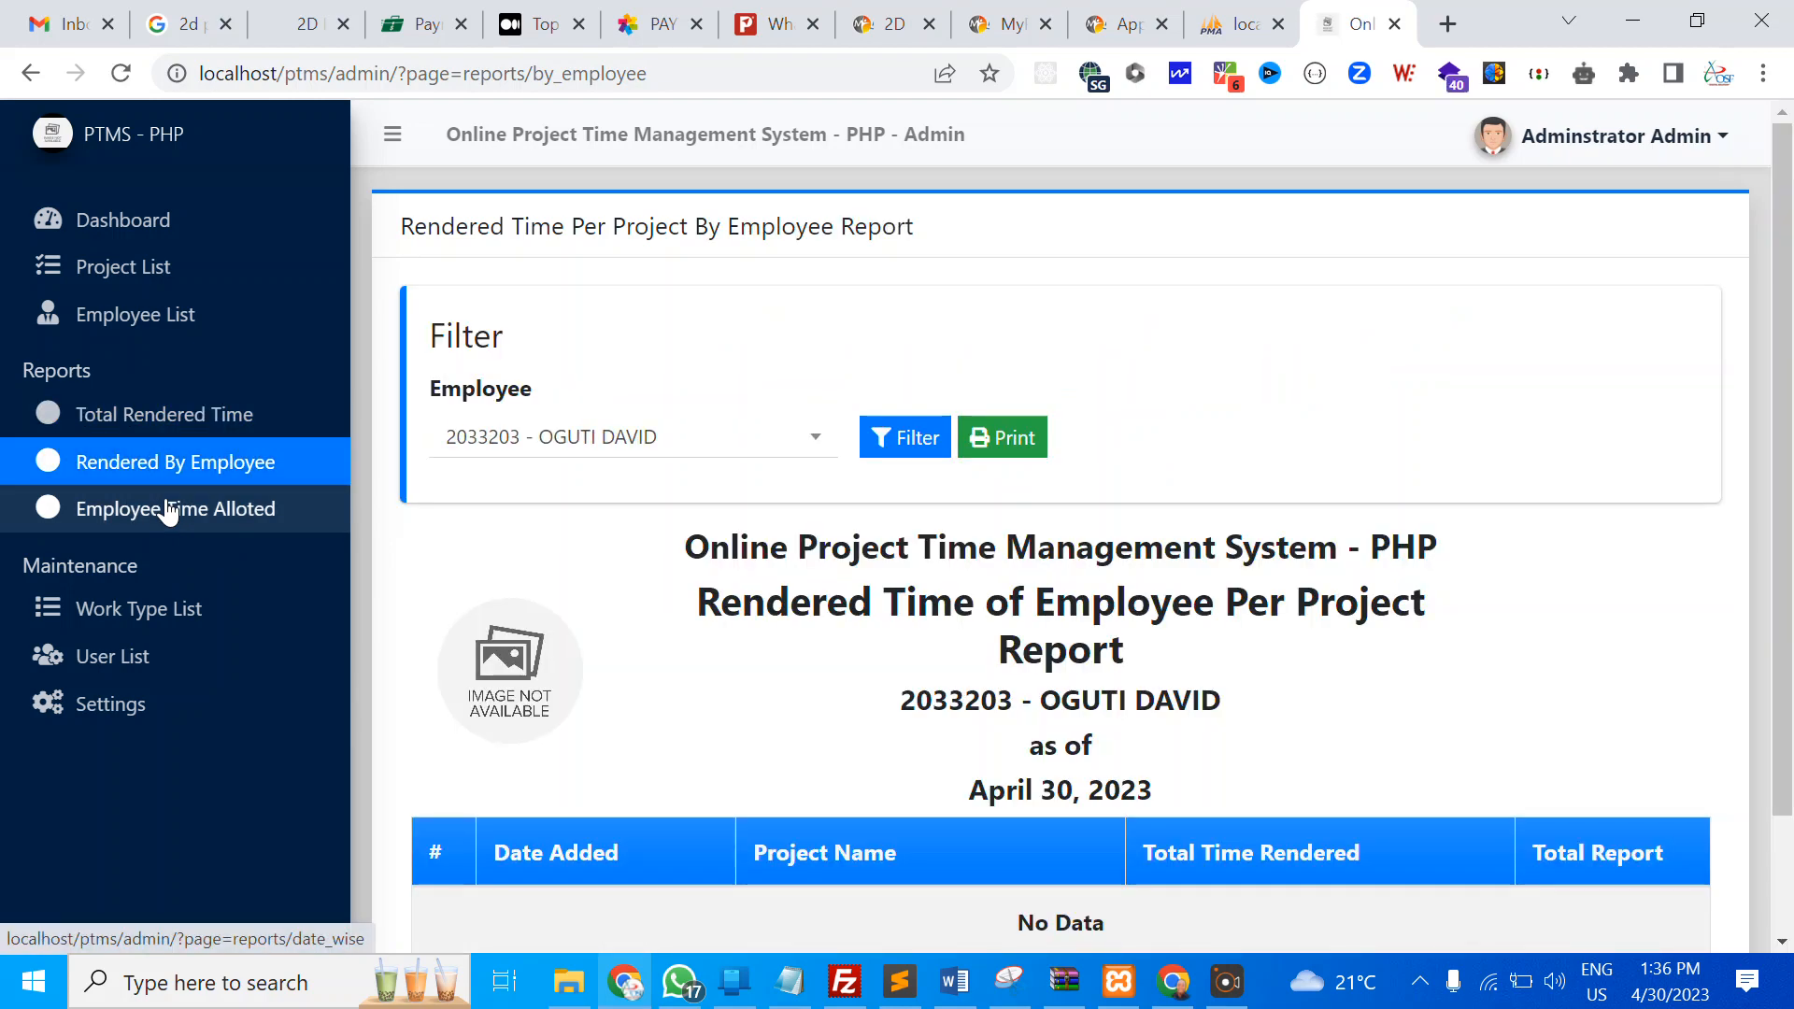
pyautogui.scroll(-2, 739, 528)
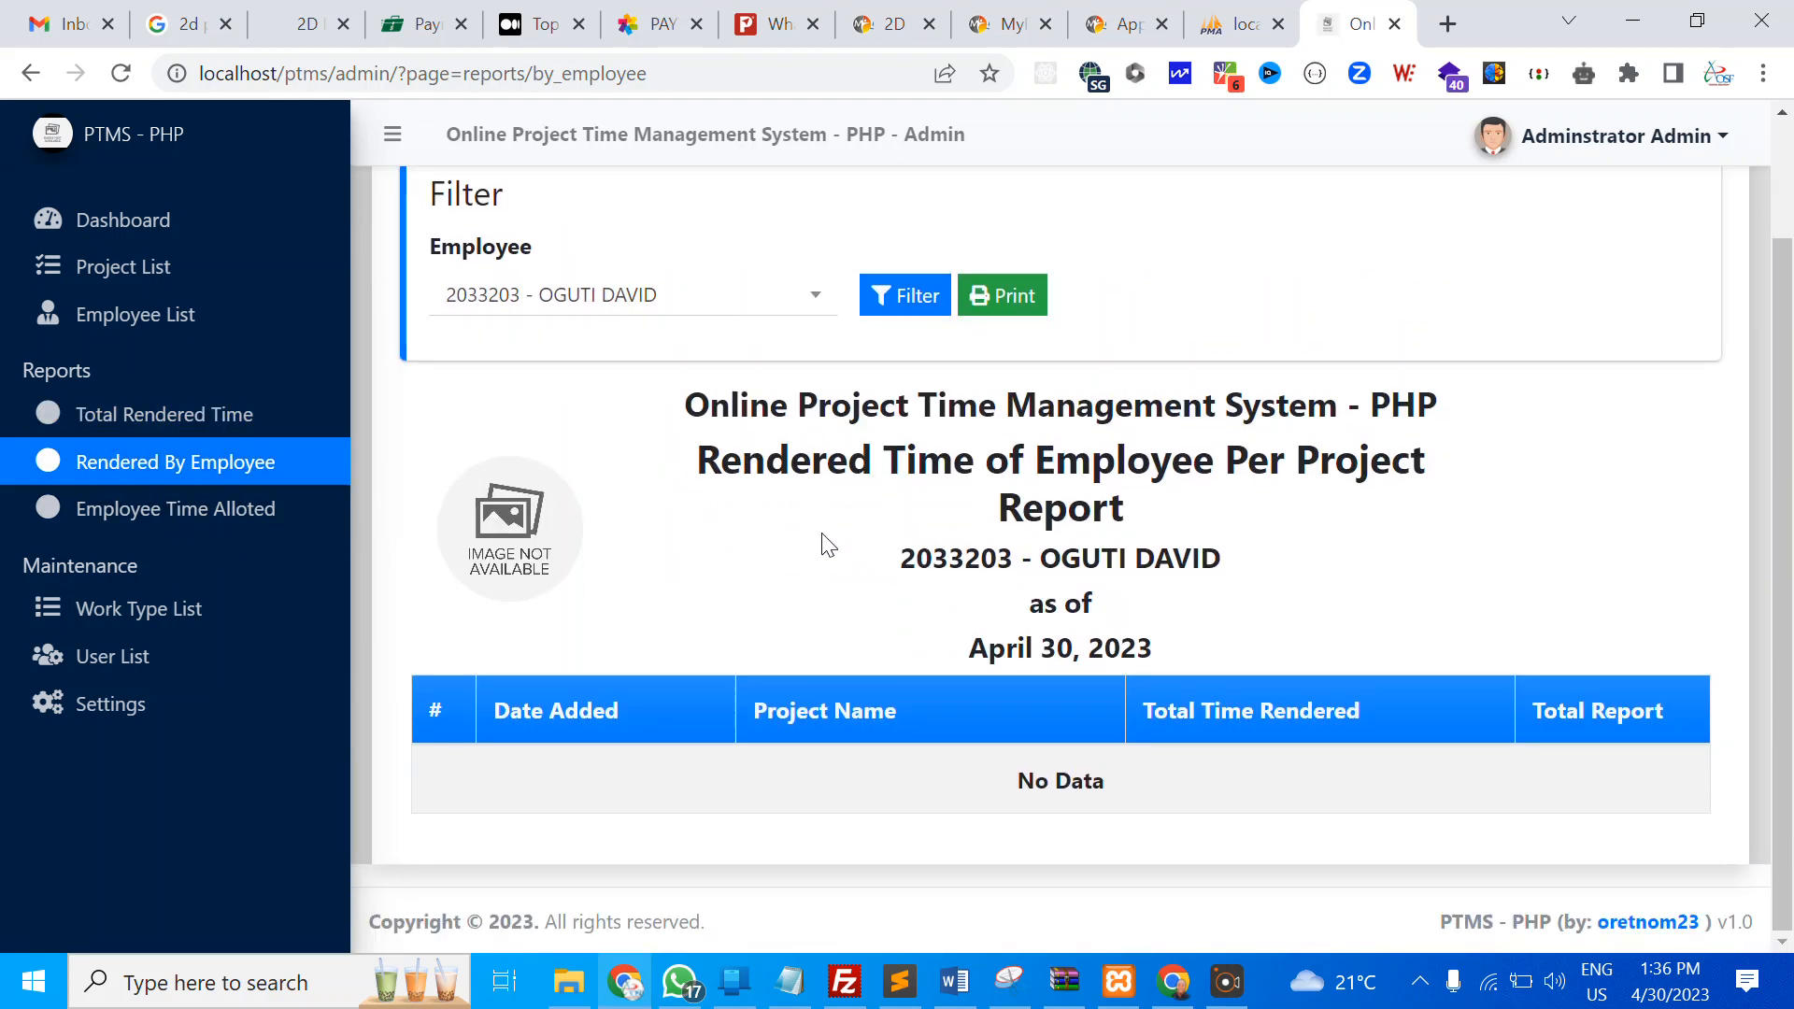
pyautogui.scroll(2, 965, 532)
pyautogui.scroll(-2, 962, 533)
pyautogui.click(1005, 296)
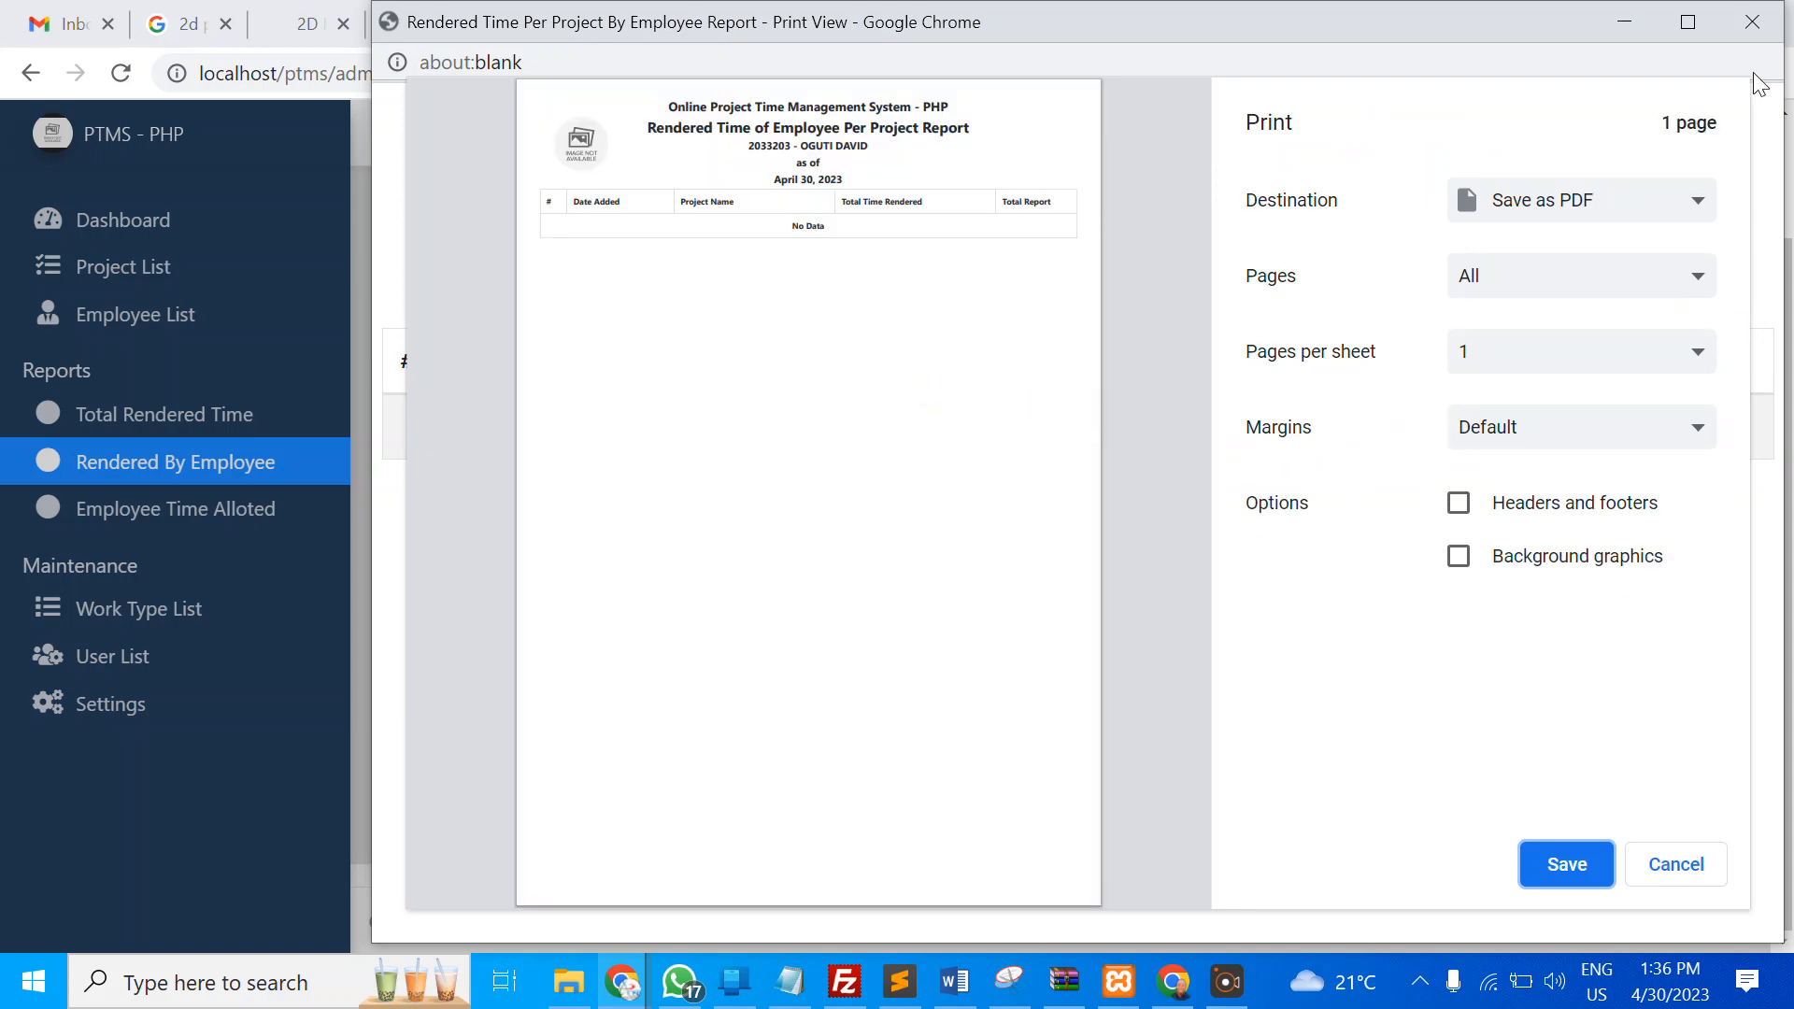
pyautogui.click(1749, 28)
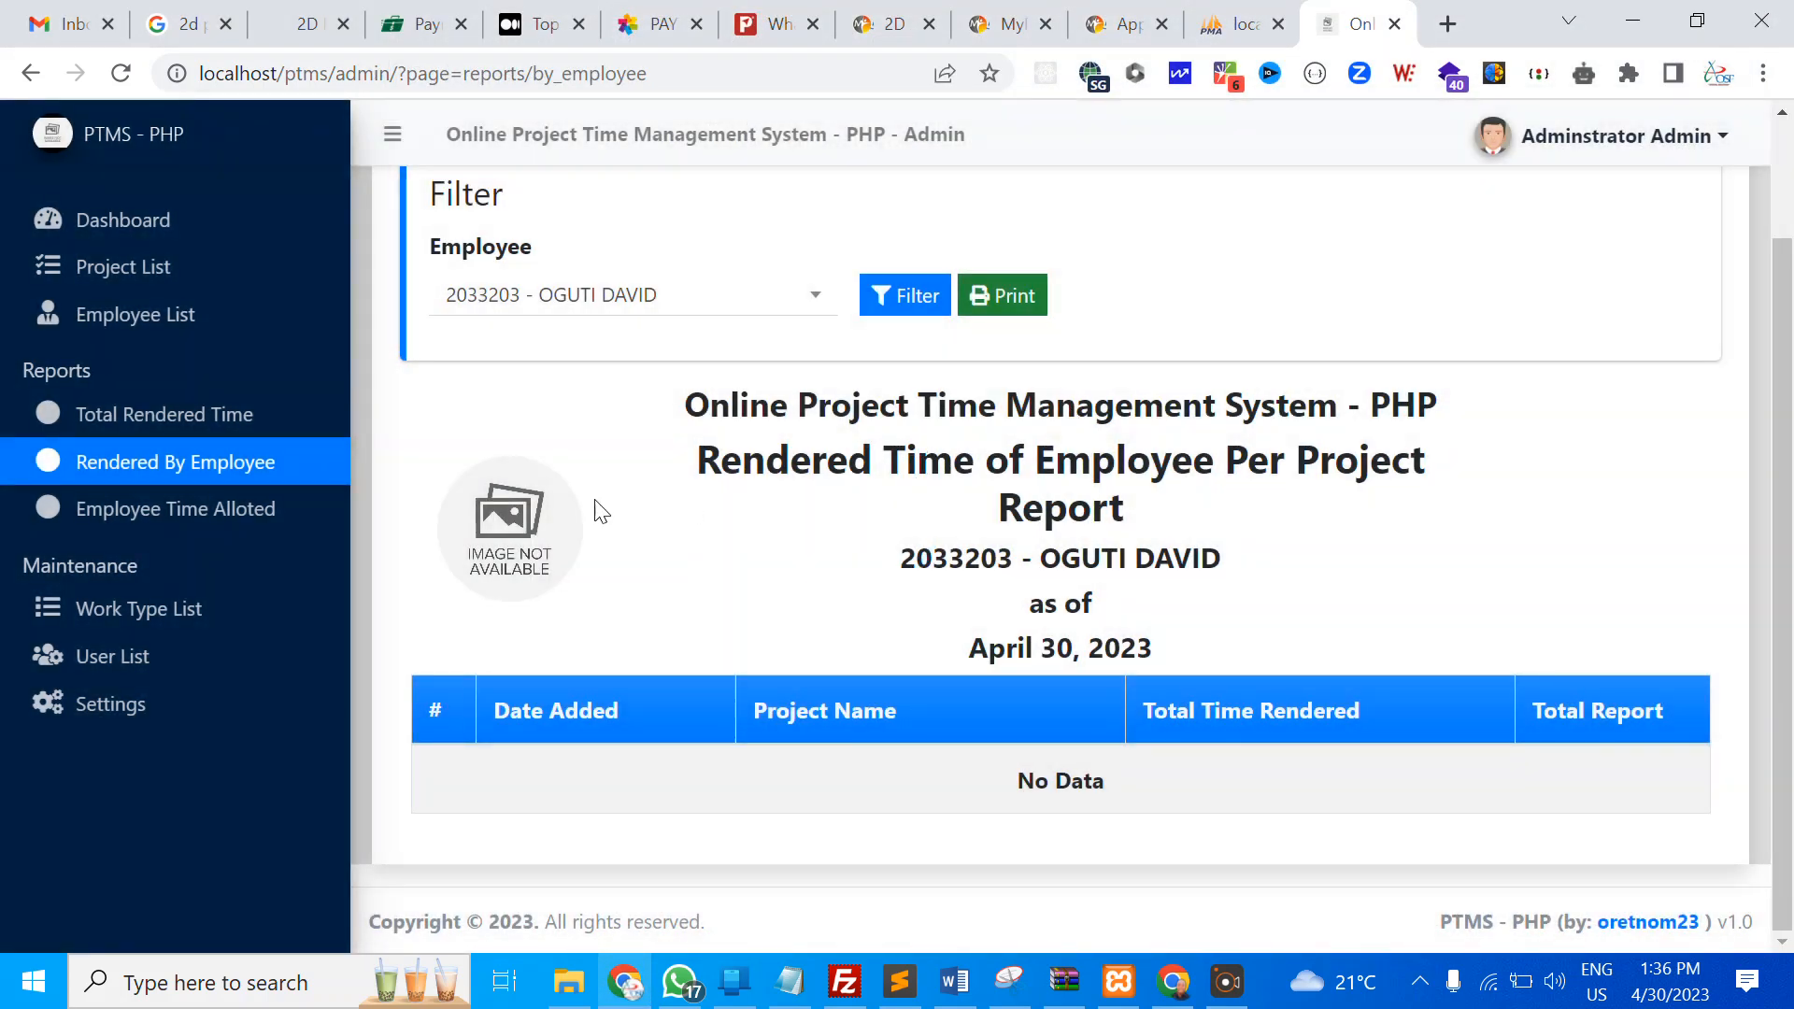
pyautogui.click(205, 505)
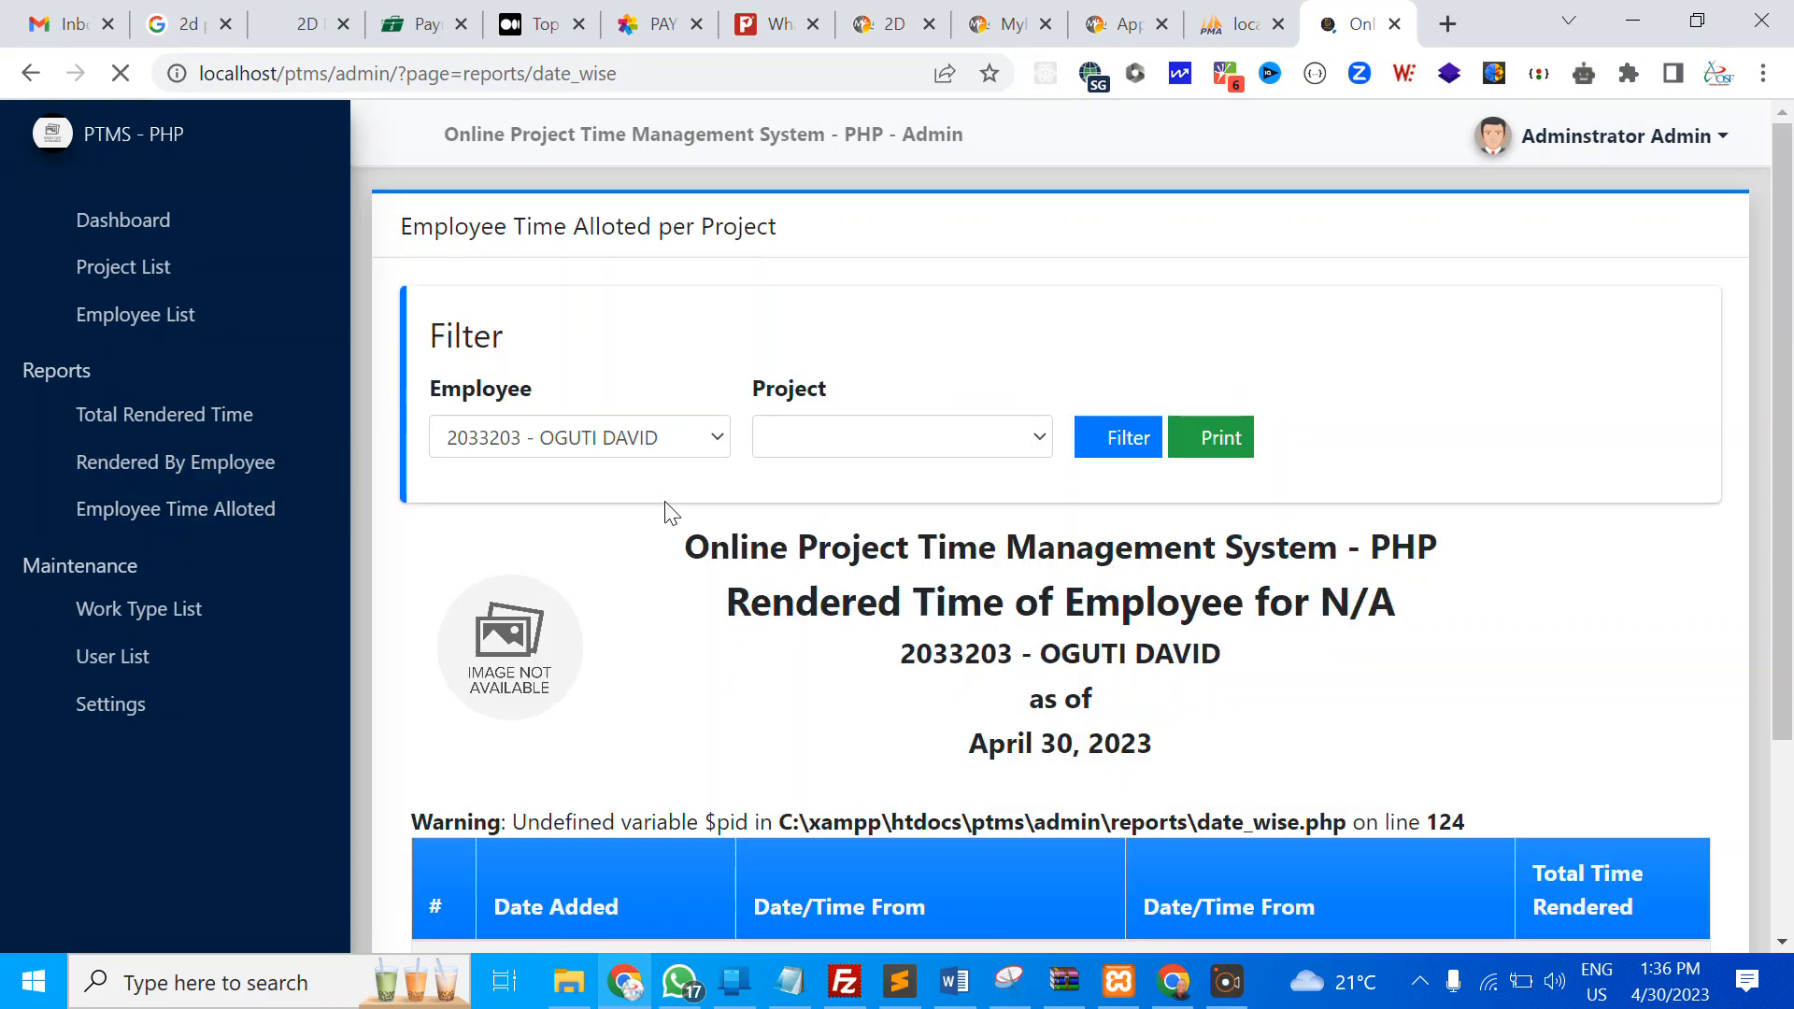
# Look over the time-allotted report, then visit the dashboard, employee list and project list
pyautogui.scroll(-3, 745, 547)
pyautogui.moveTo(468, 558); pyautogui.dragTo(1129, 524)
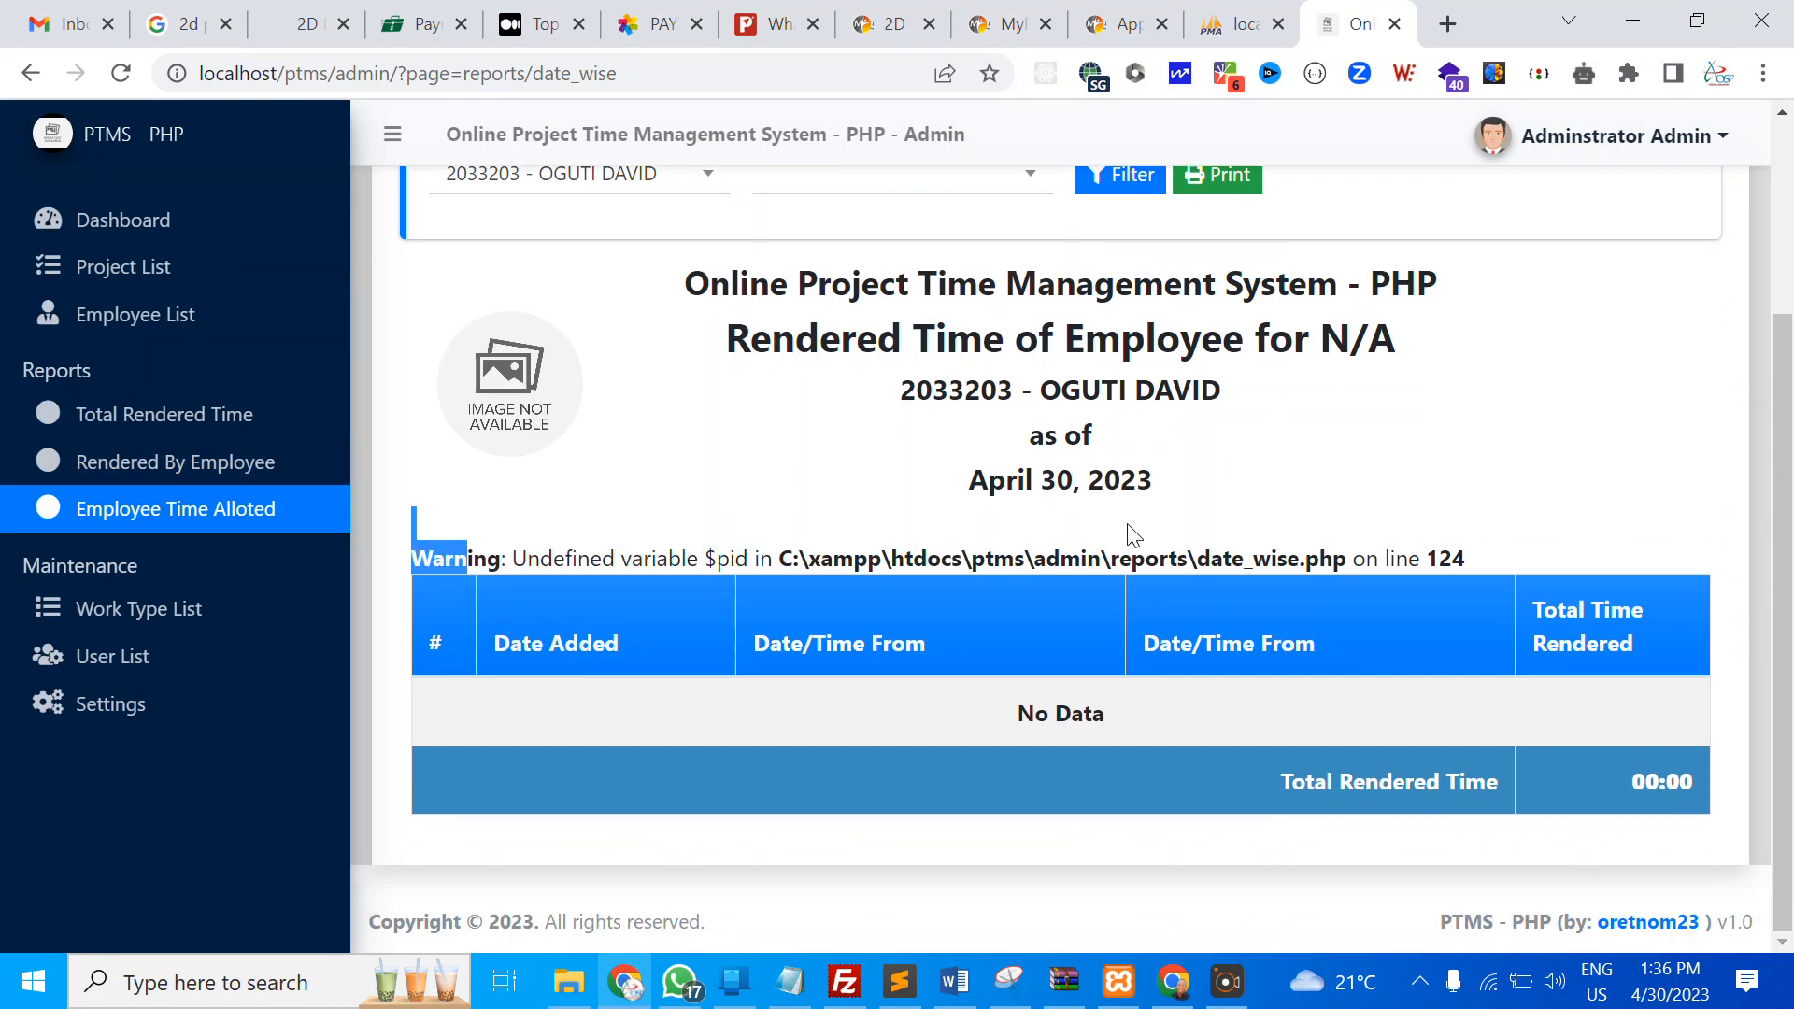
pyautogui.click(1252, 530)
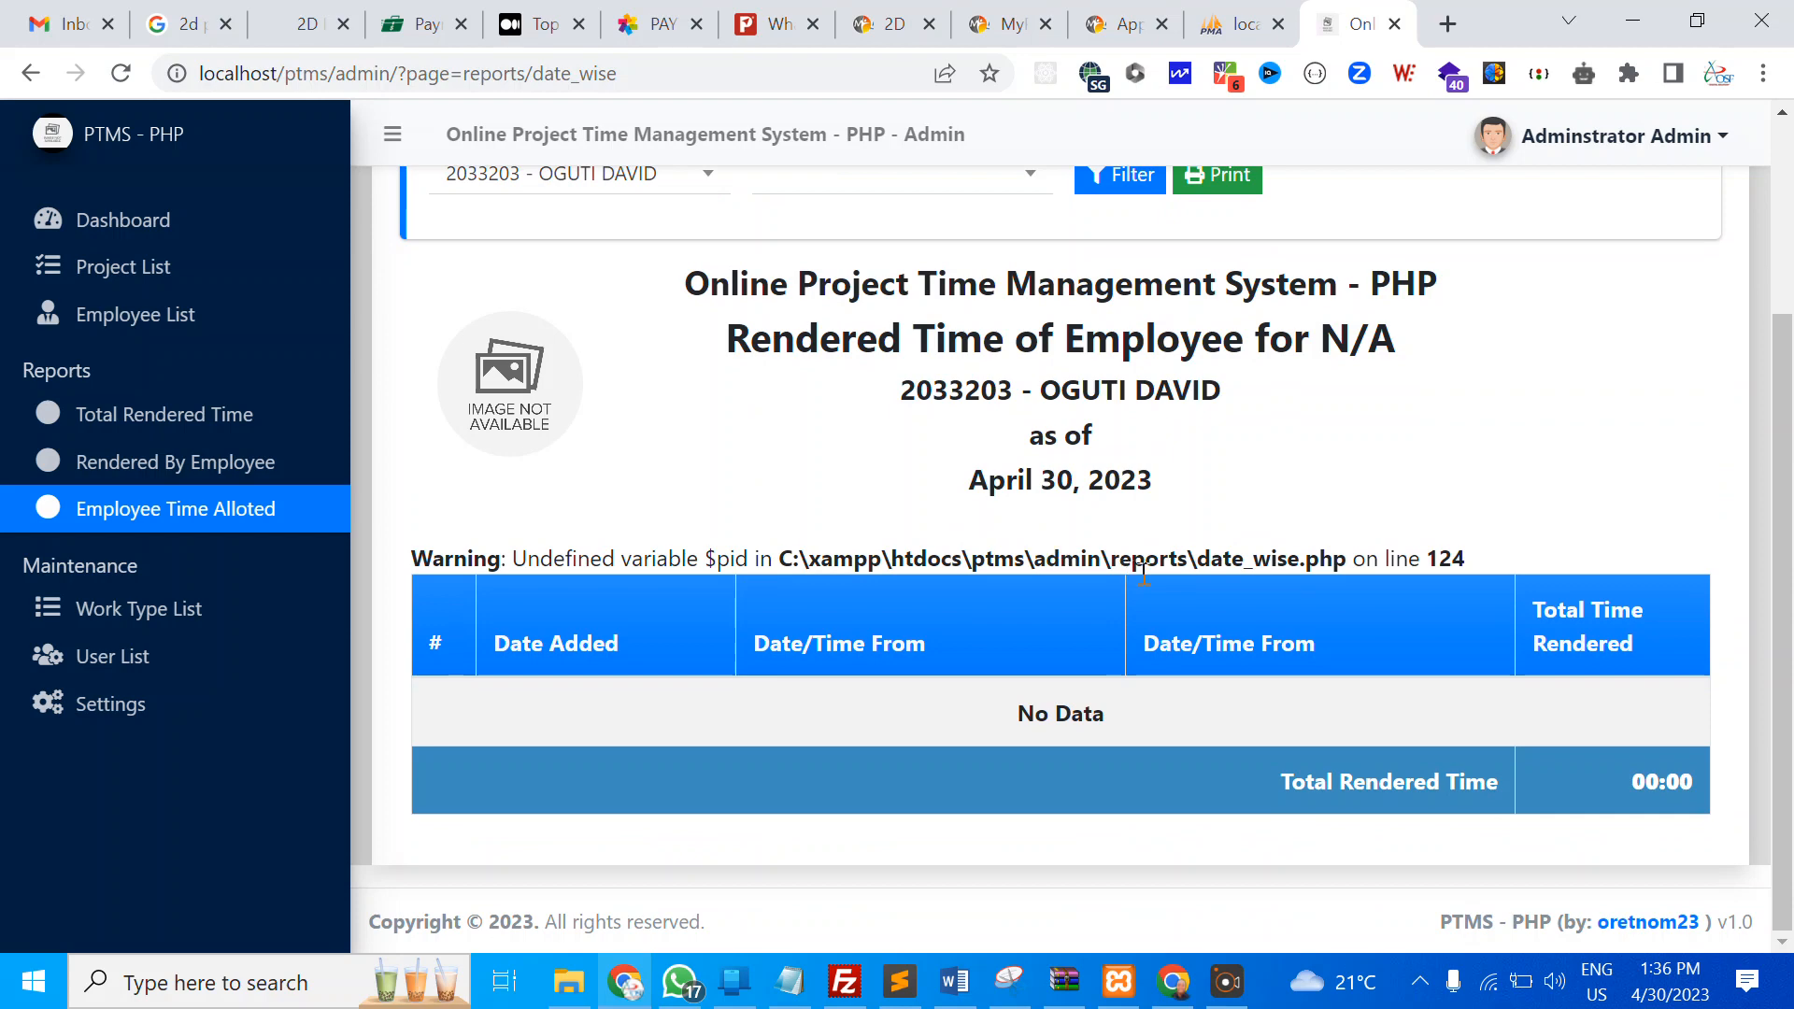
pyautogui.scroll(3, 561, 469)
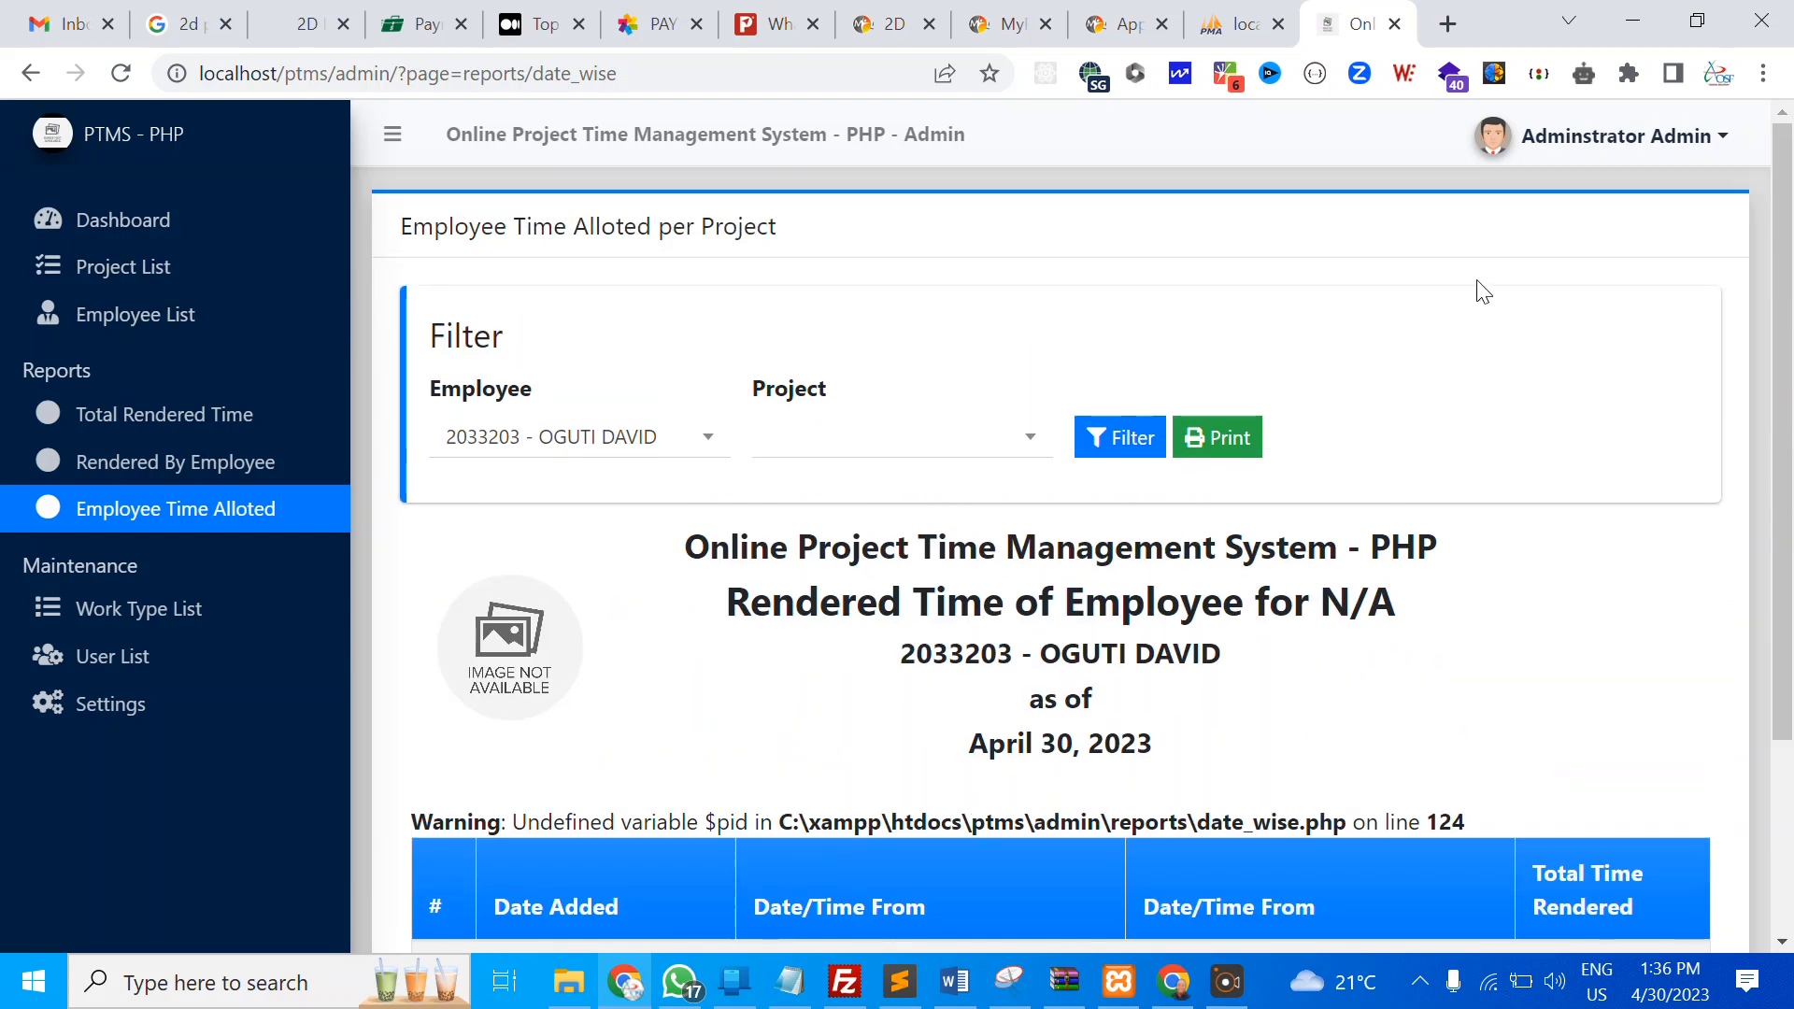
pyautogui.click(177, 232)
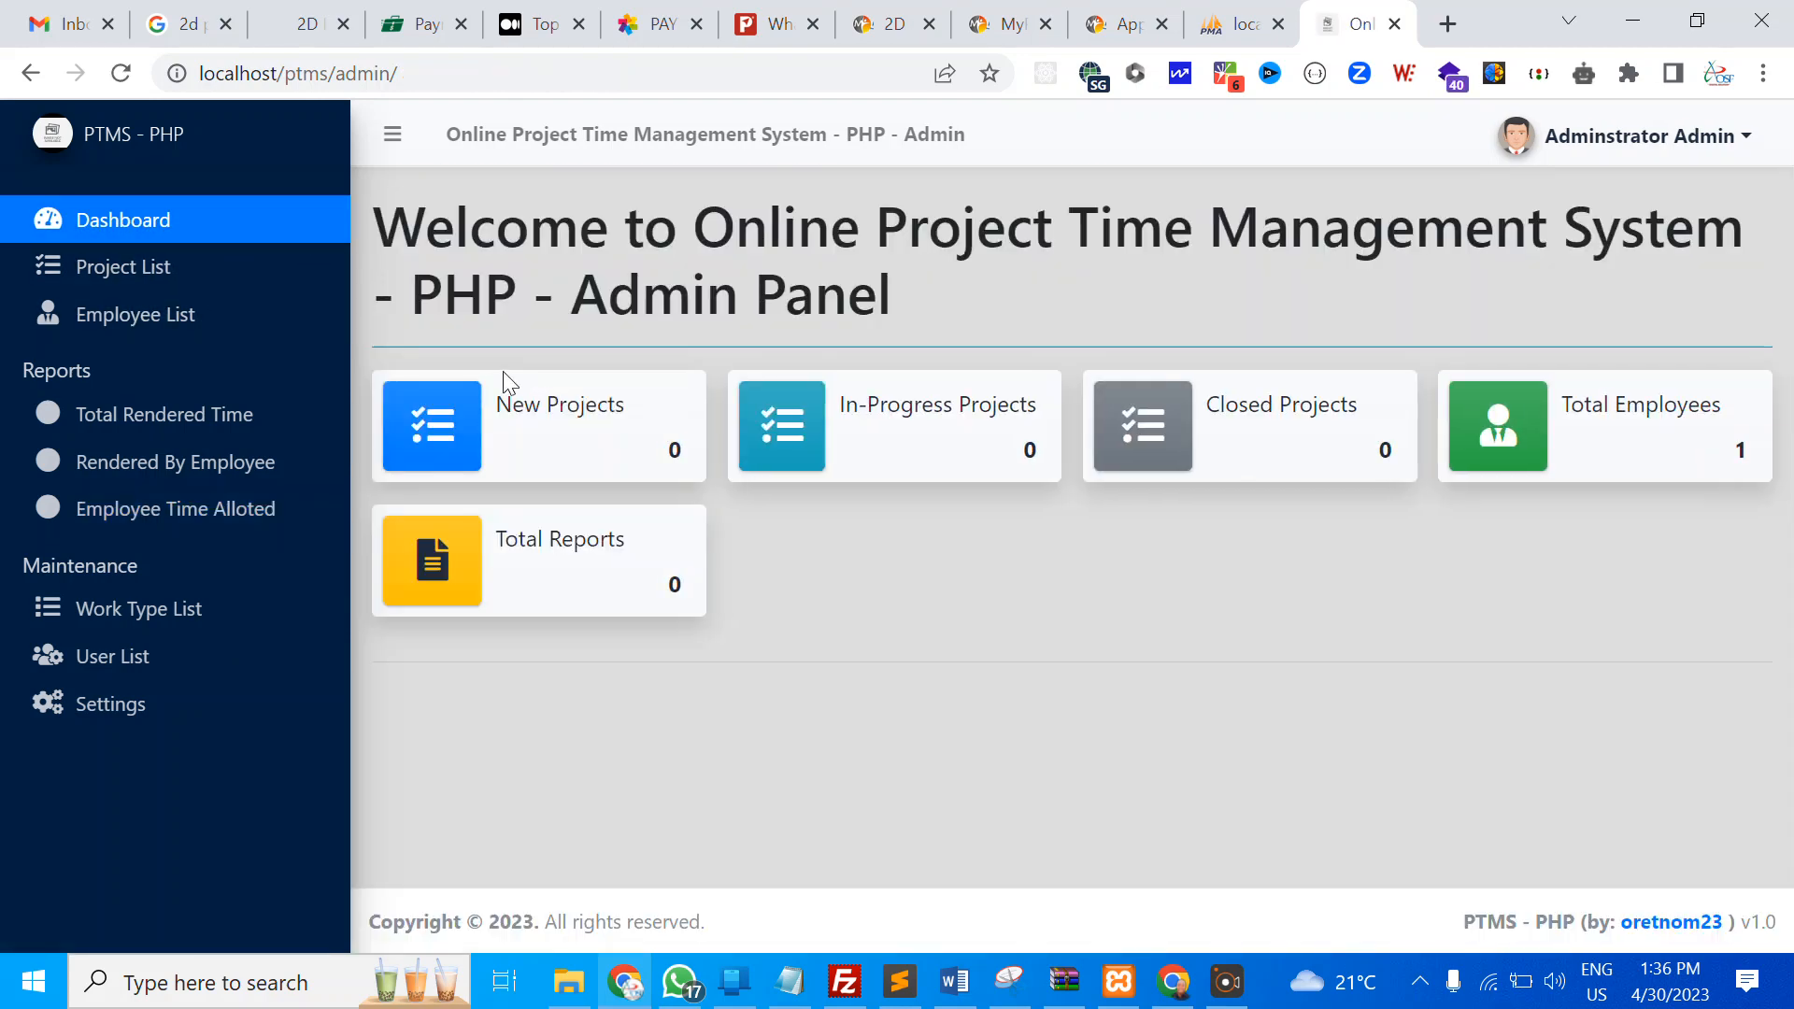
pyautogui.click(133, 321)
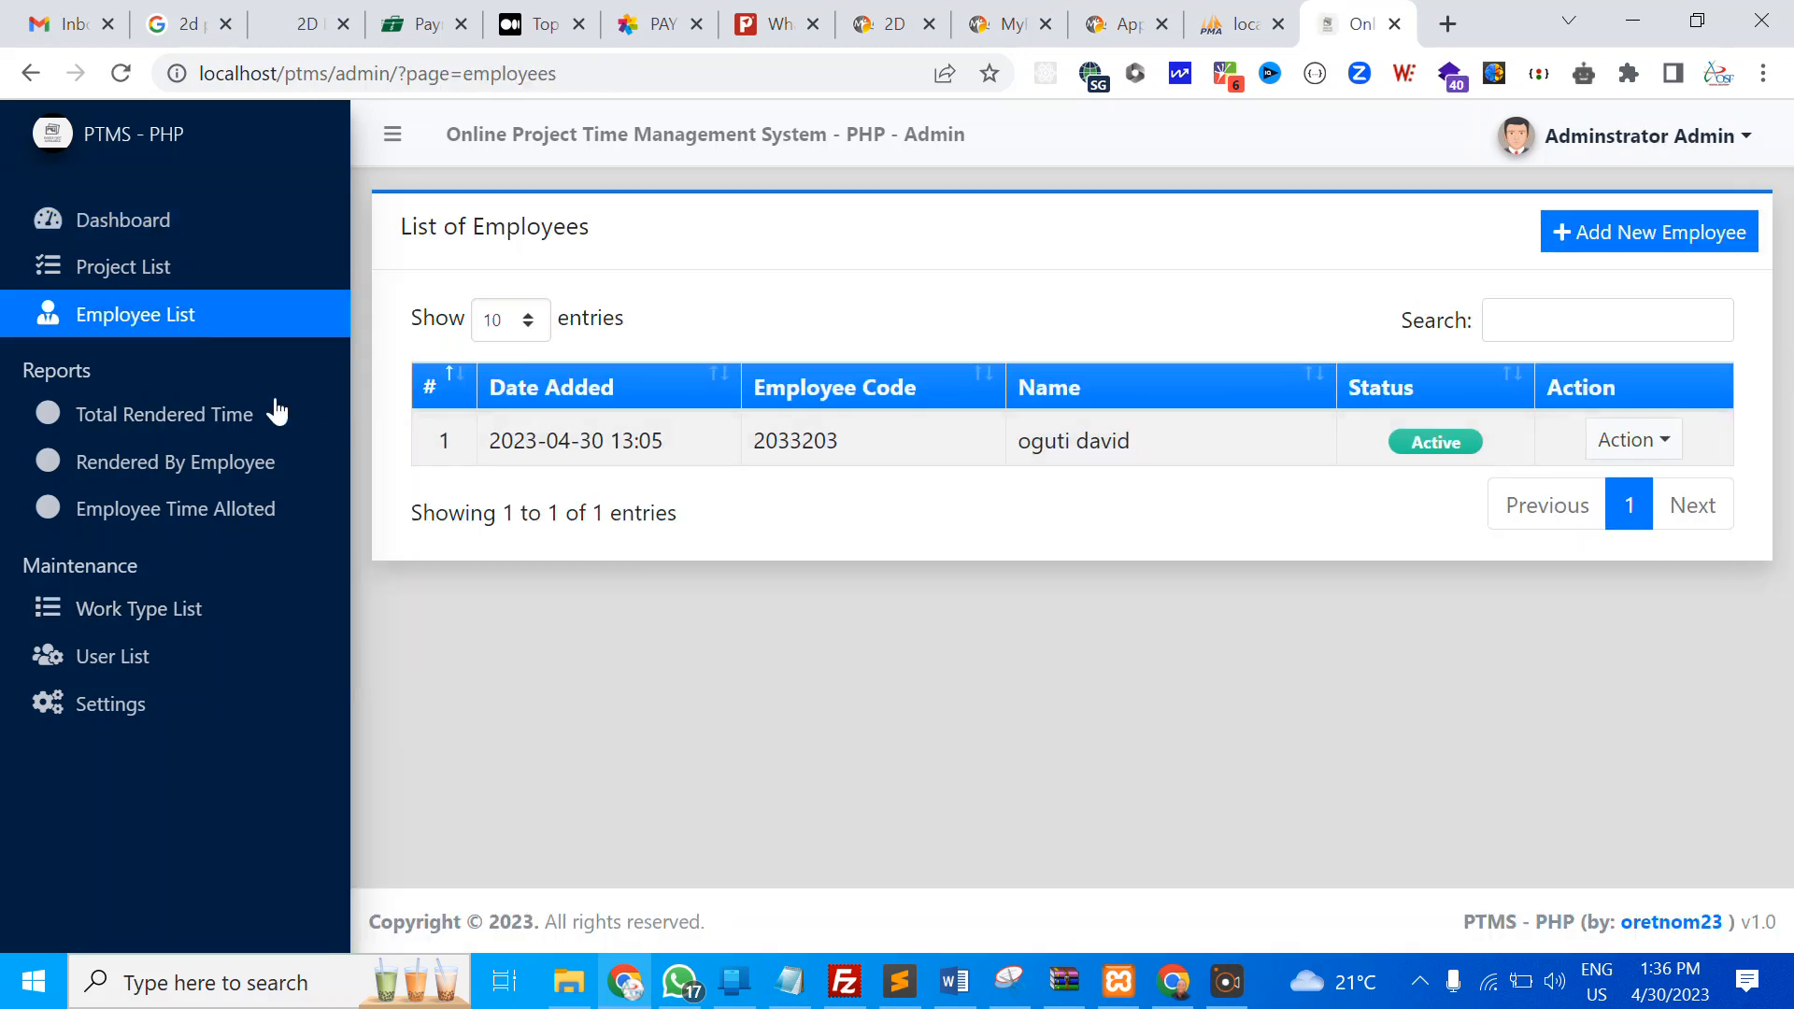
pyautogui.click(125, 271)
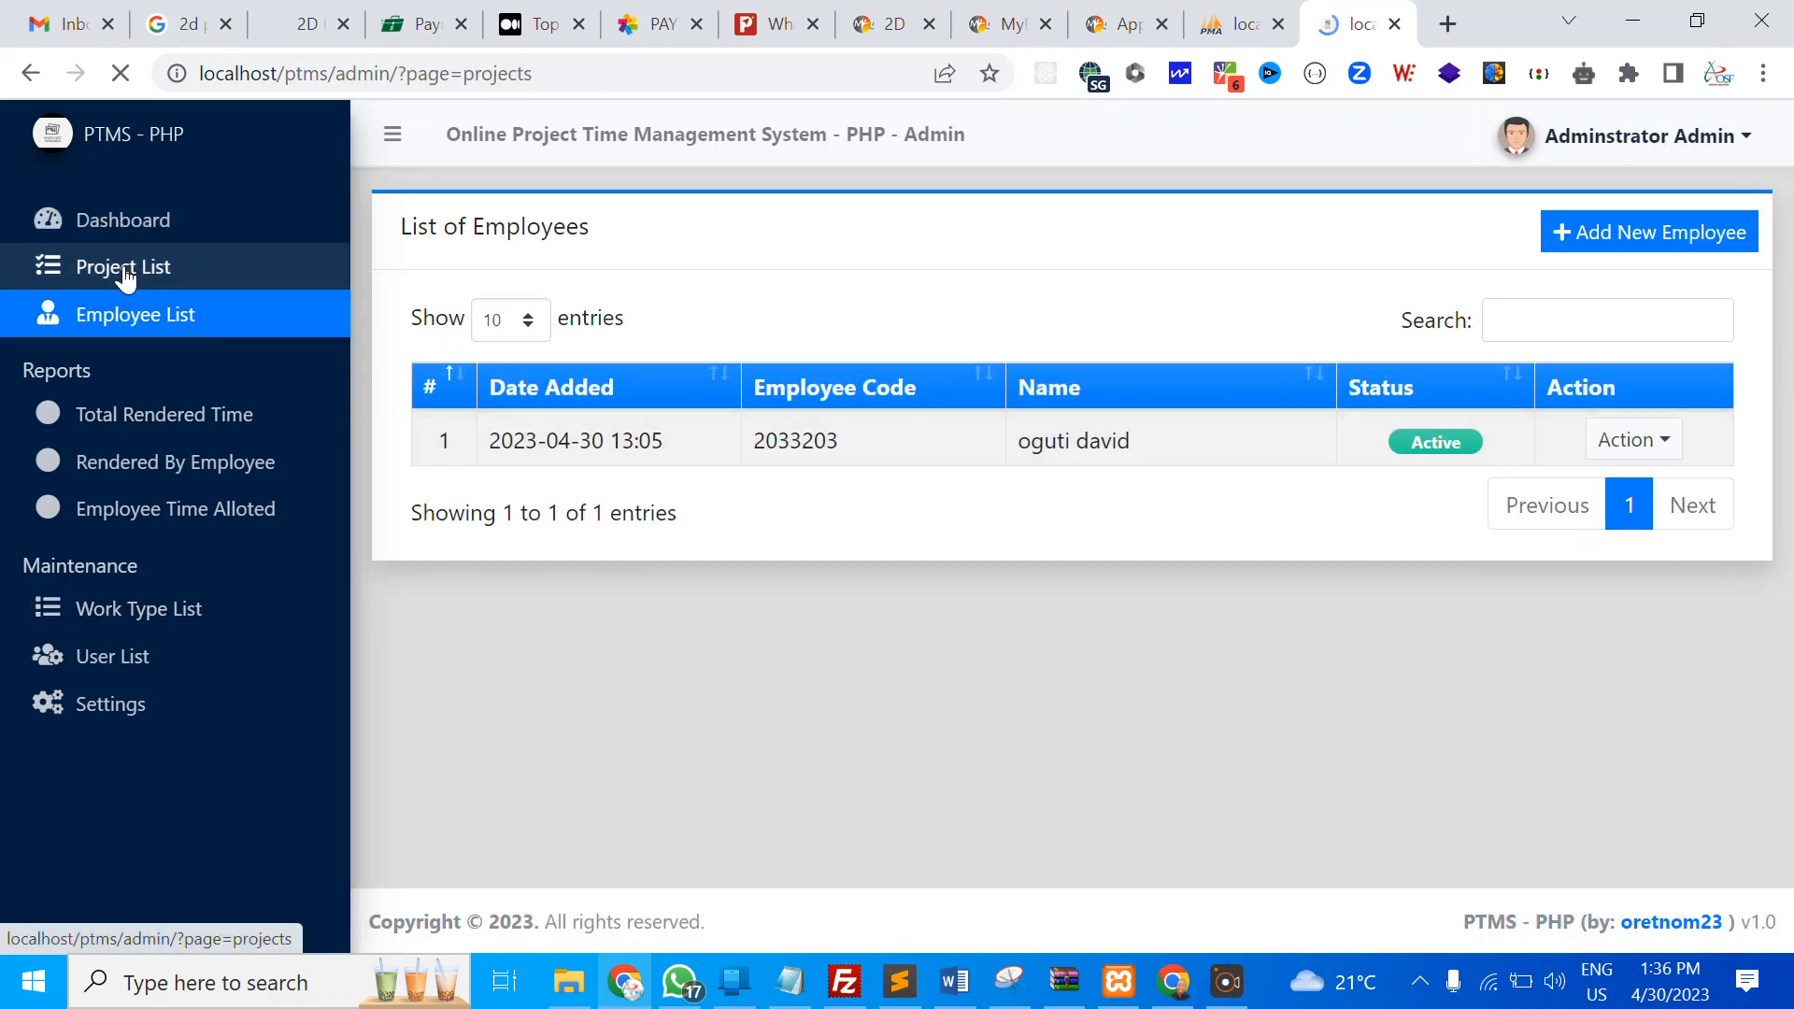
# Create and save a new project named 'Website Design and Hosting'
pyautogui.click(1630, 260)
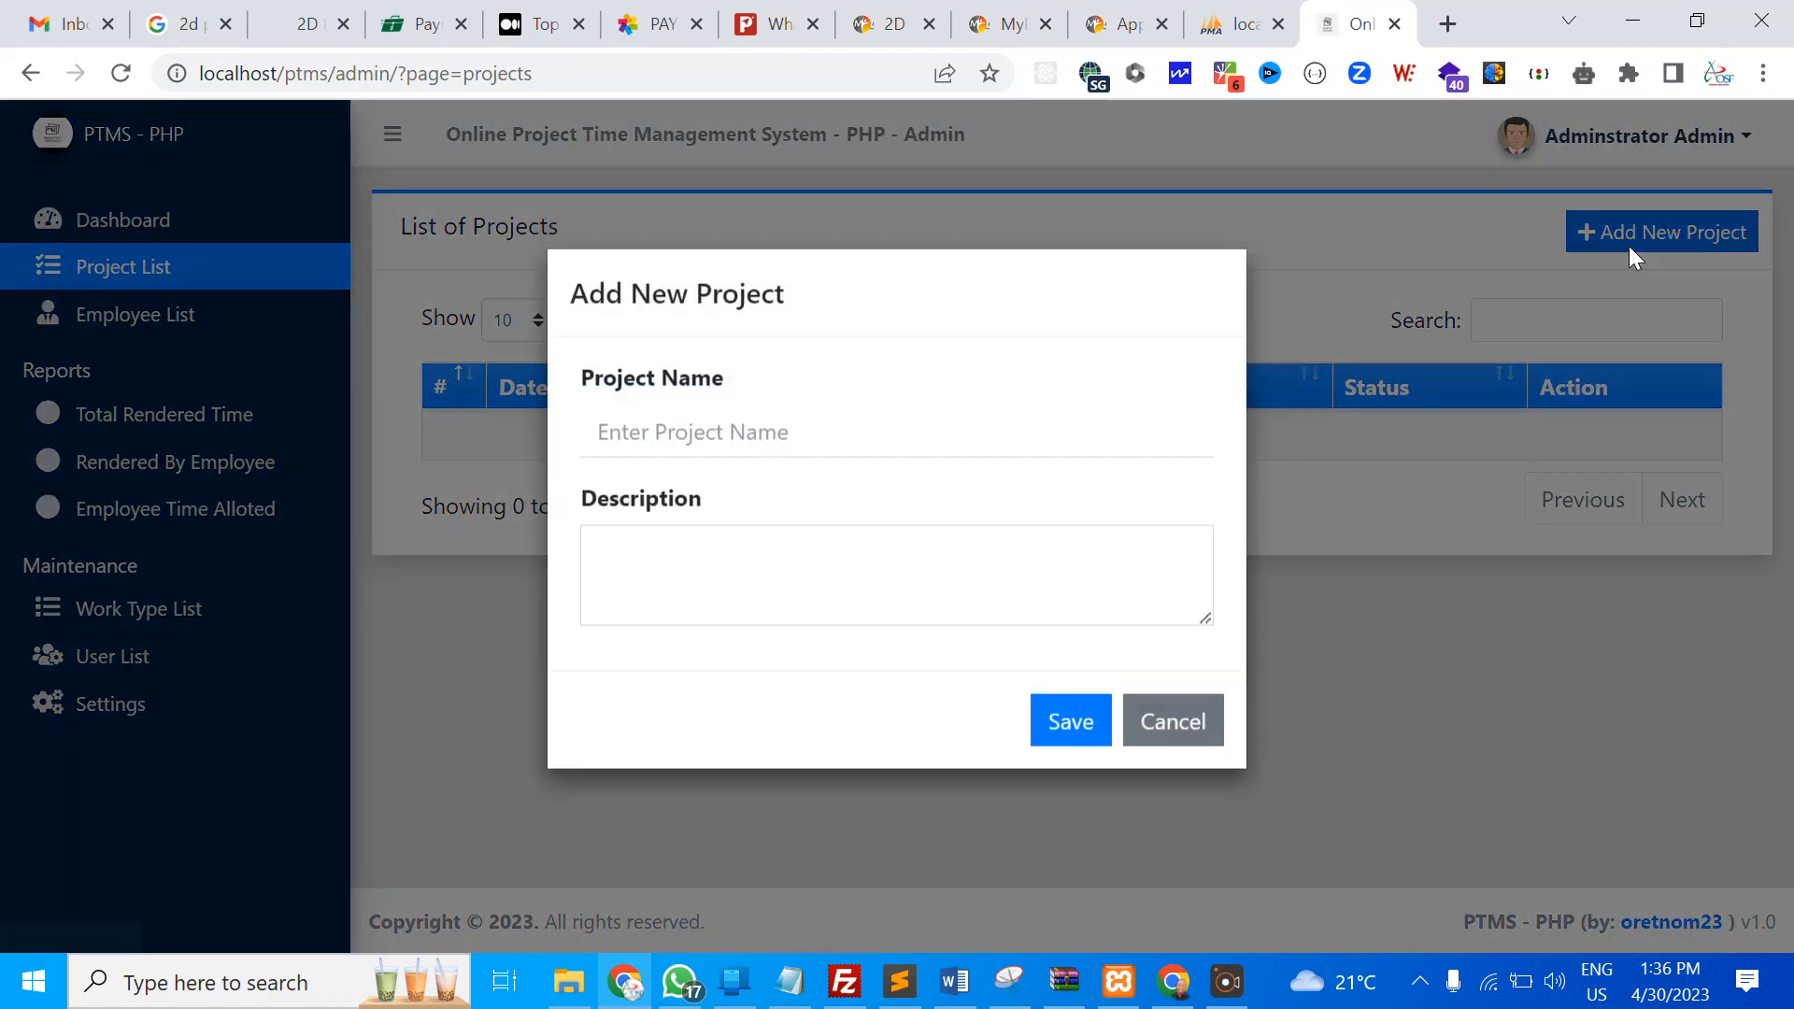
pyautogui.click(666, 451)
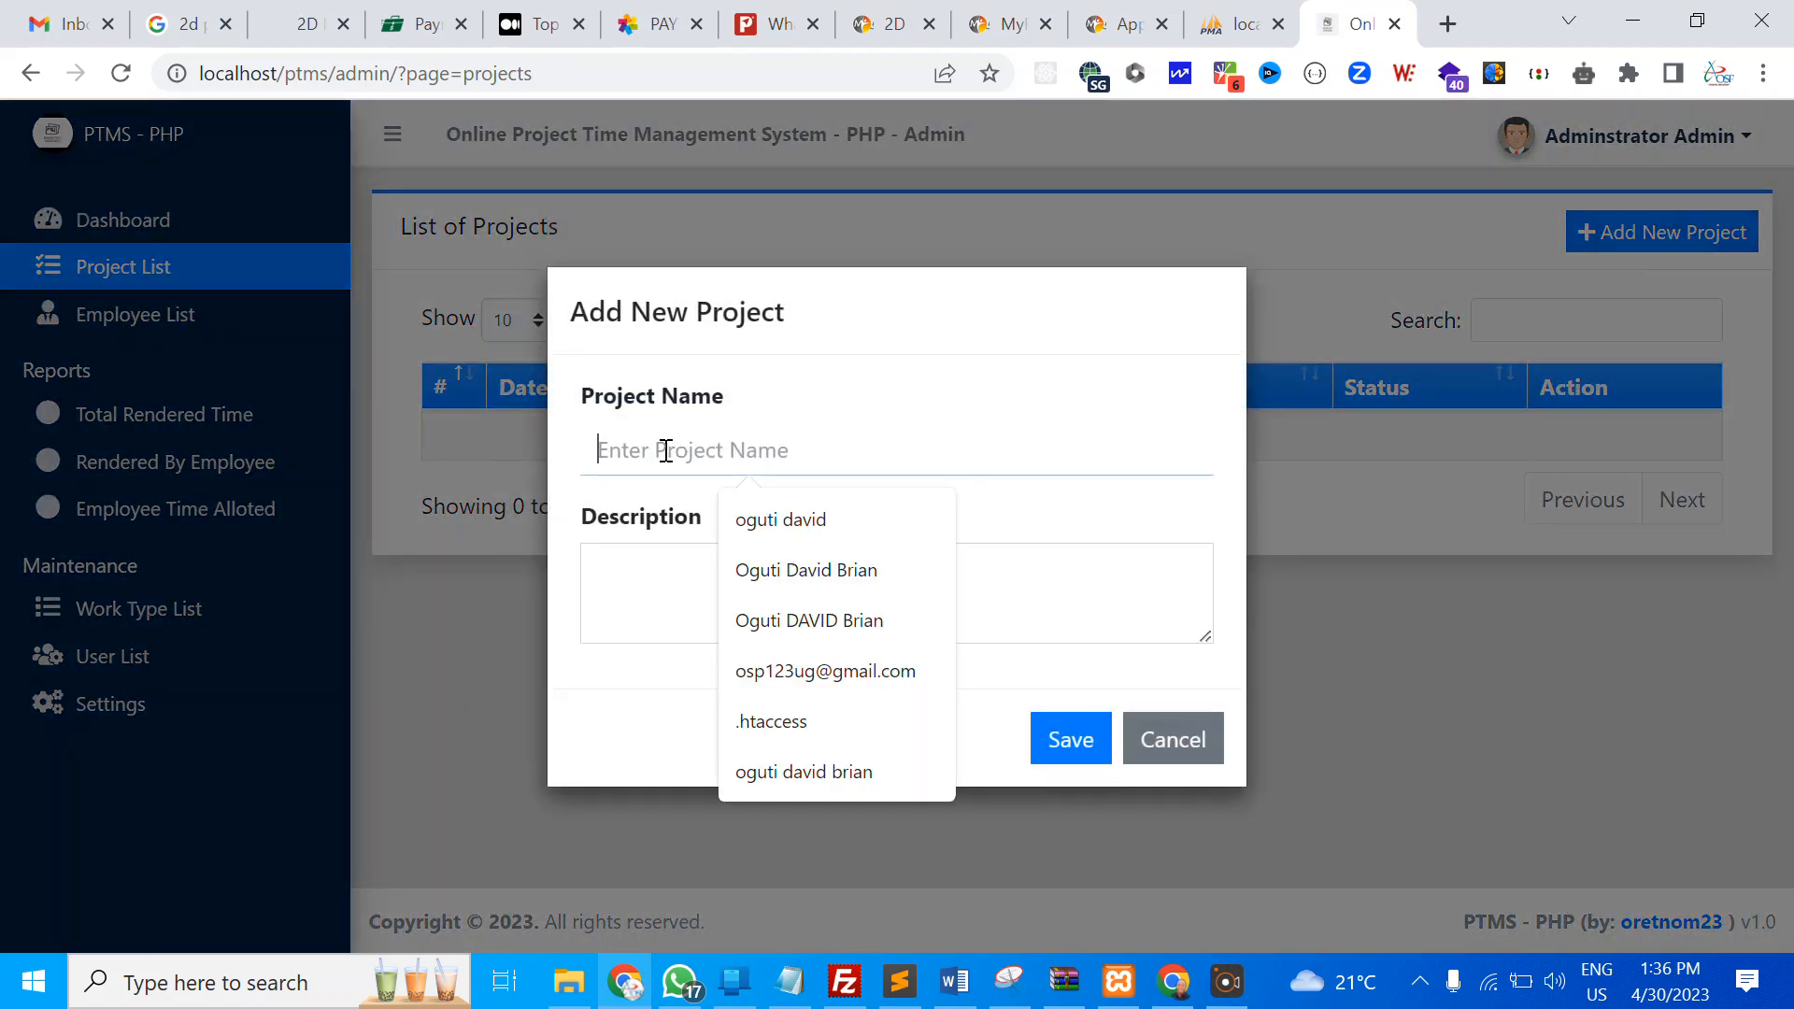
pyautogui.write('Web')
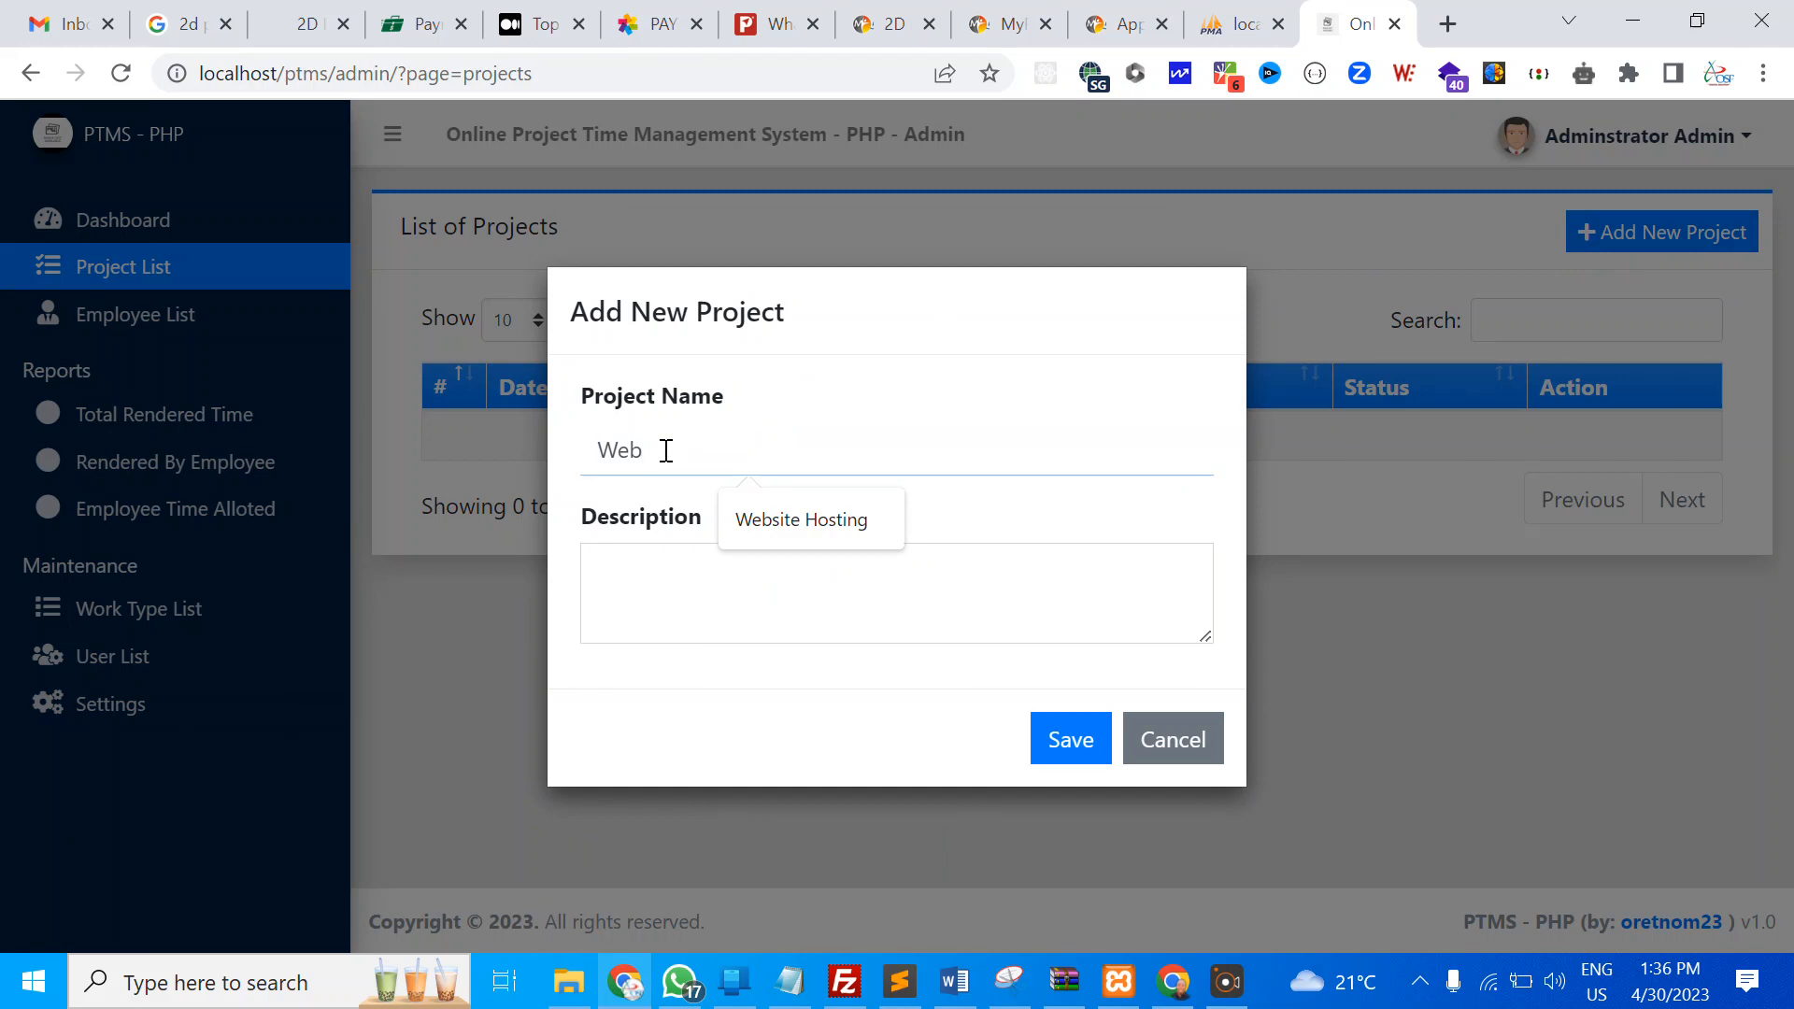
pyautogui.click(820, 520)
pyautogui.press('BackSpace')
pyautogui.press('BackSpace')
pyautogui.press('BackSpace')
pyautogui.press('BackSpace')
pyautogui.write('D')
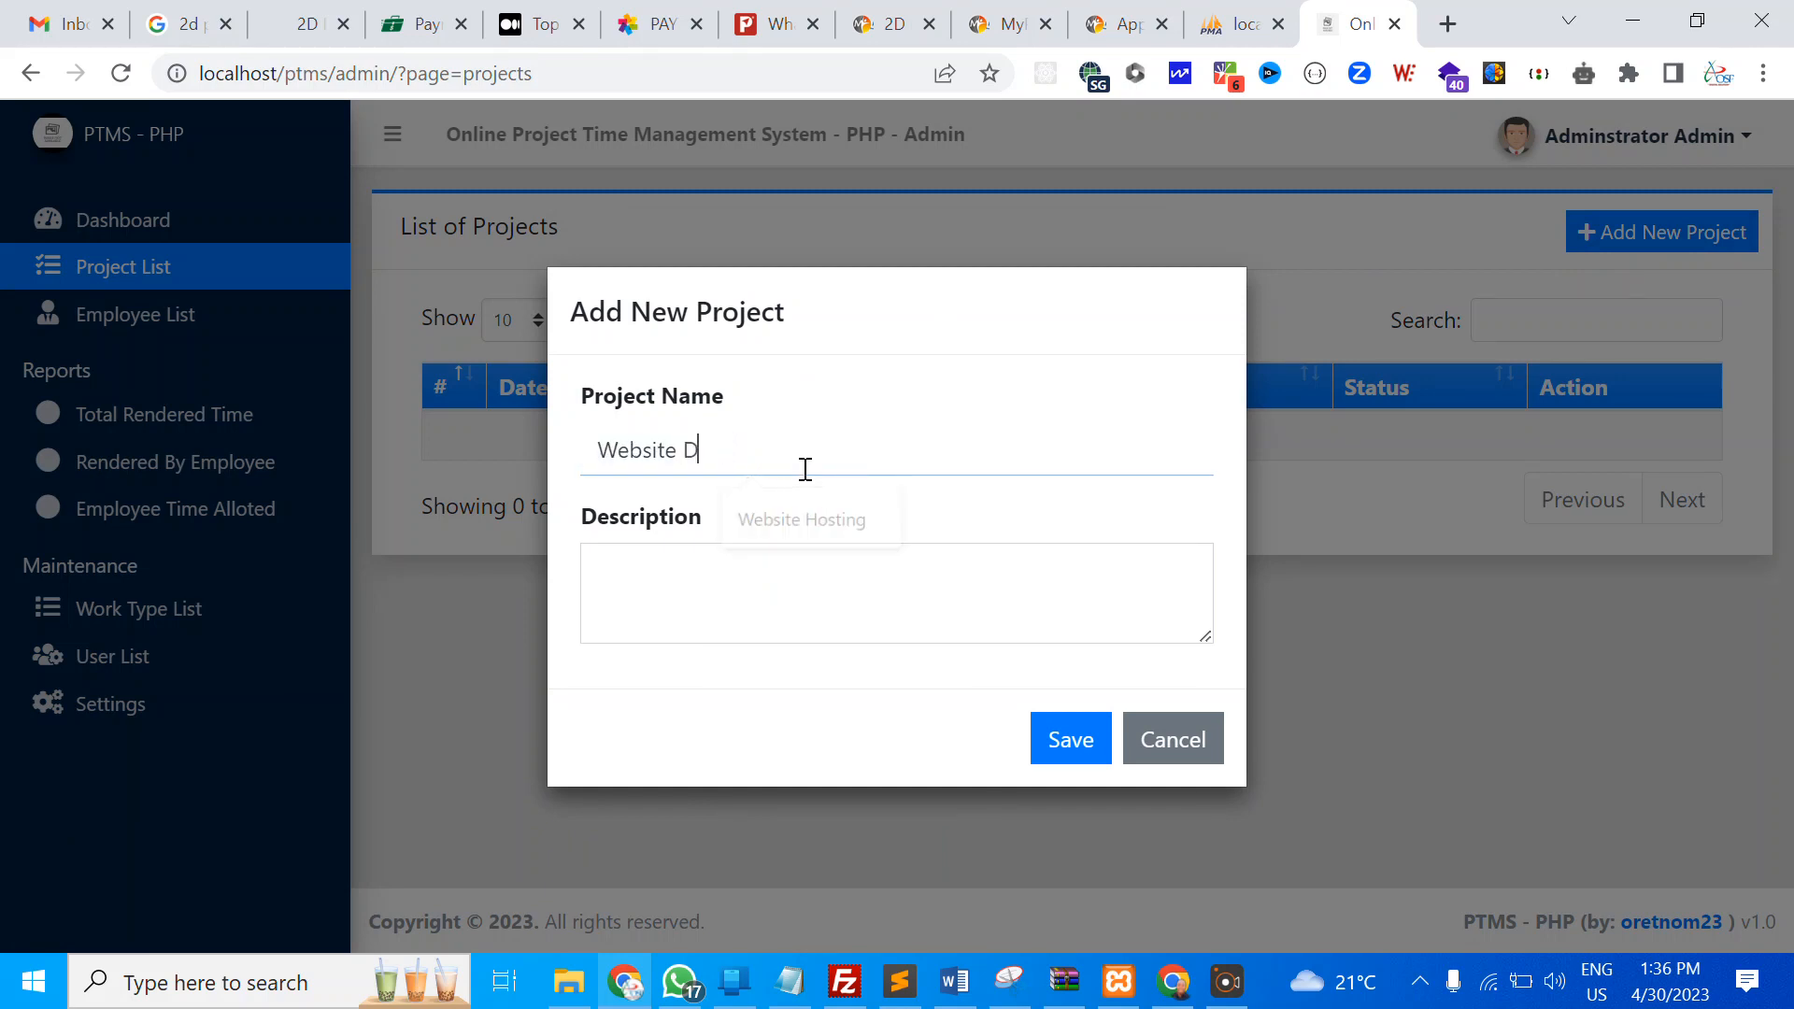
pyautogui.write('esign and Ho')
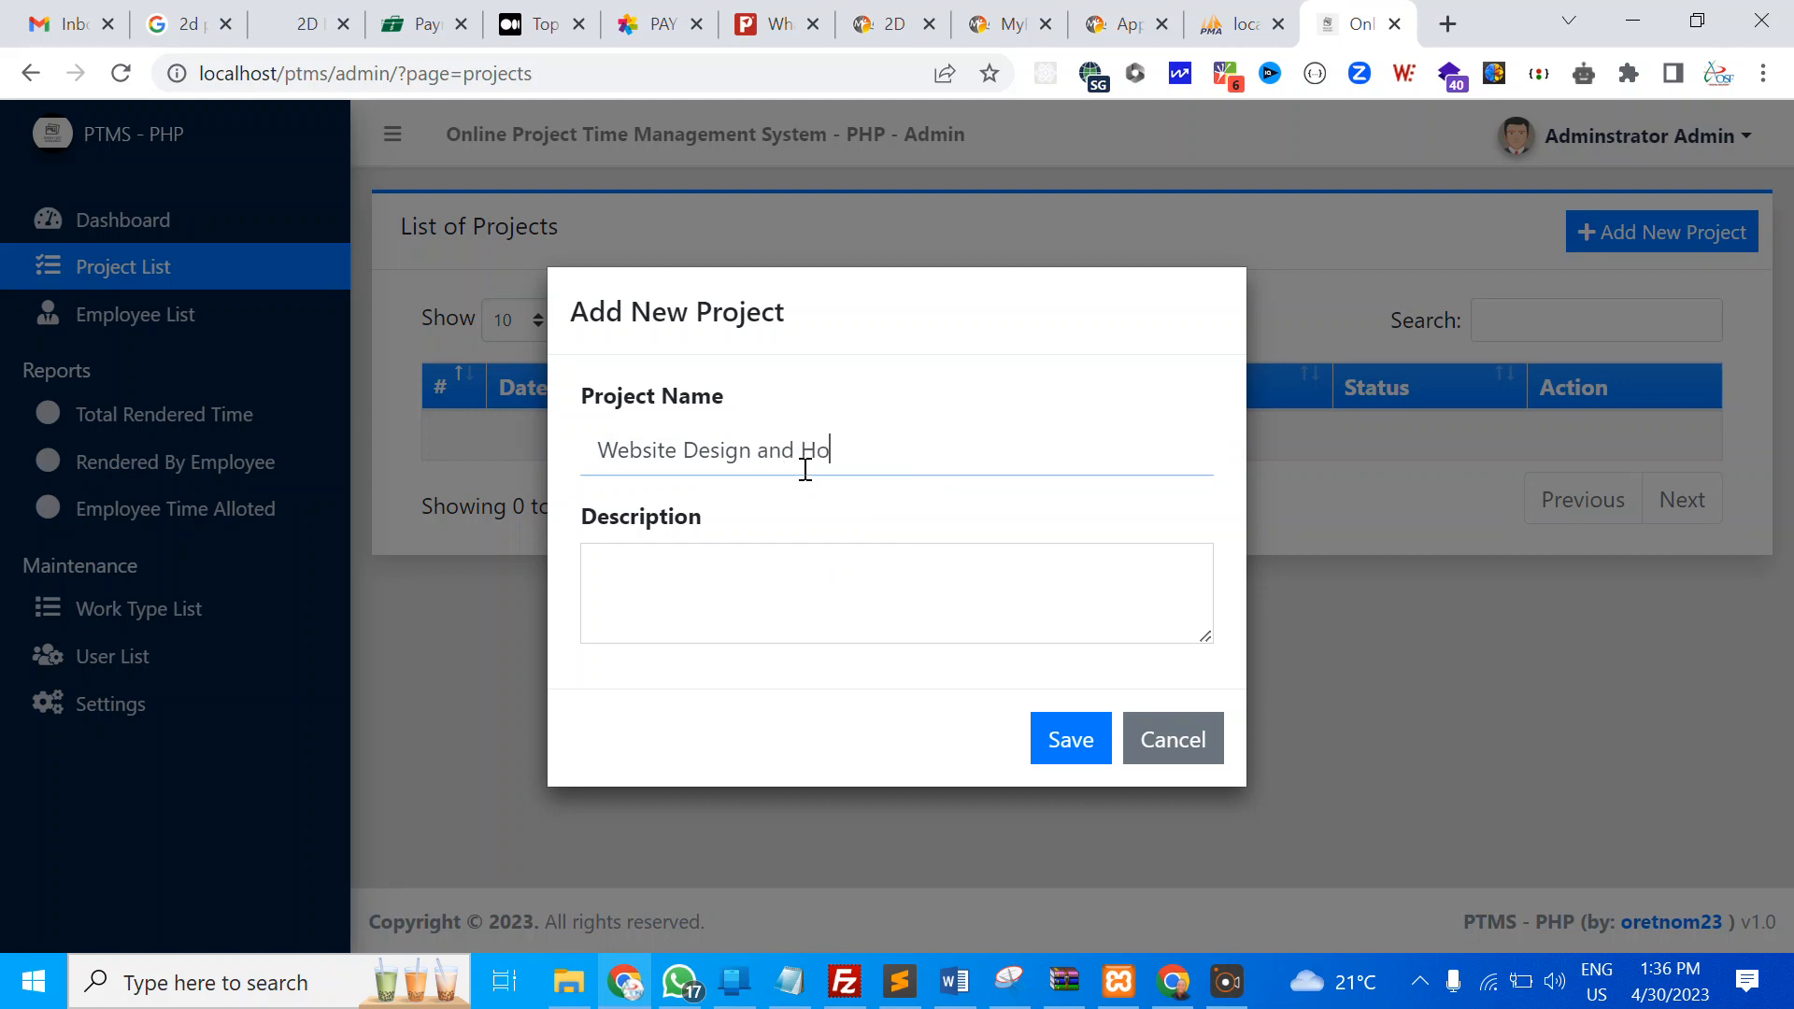
pyautogui.write('sting')
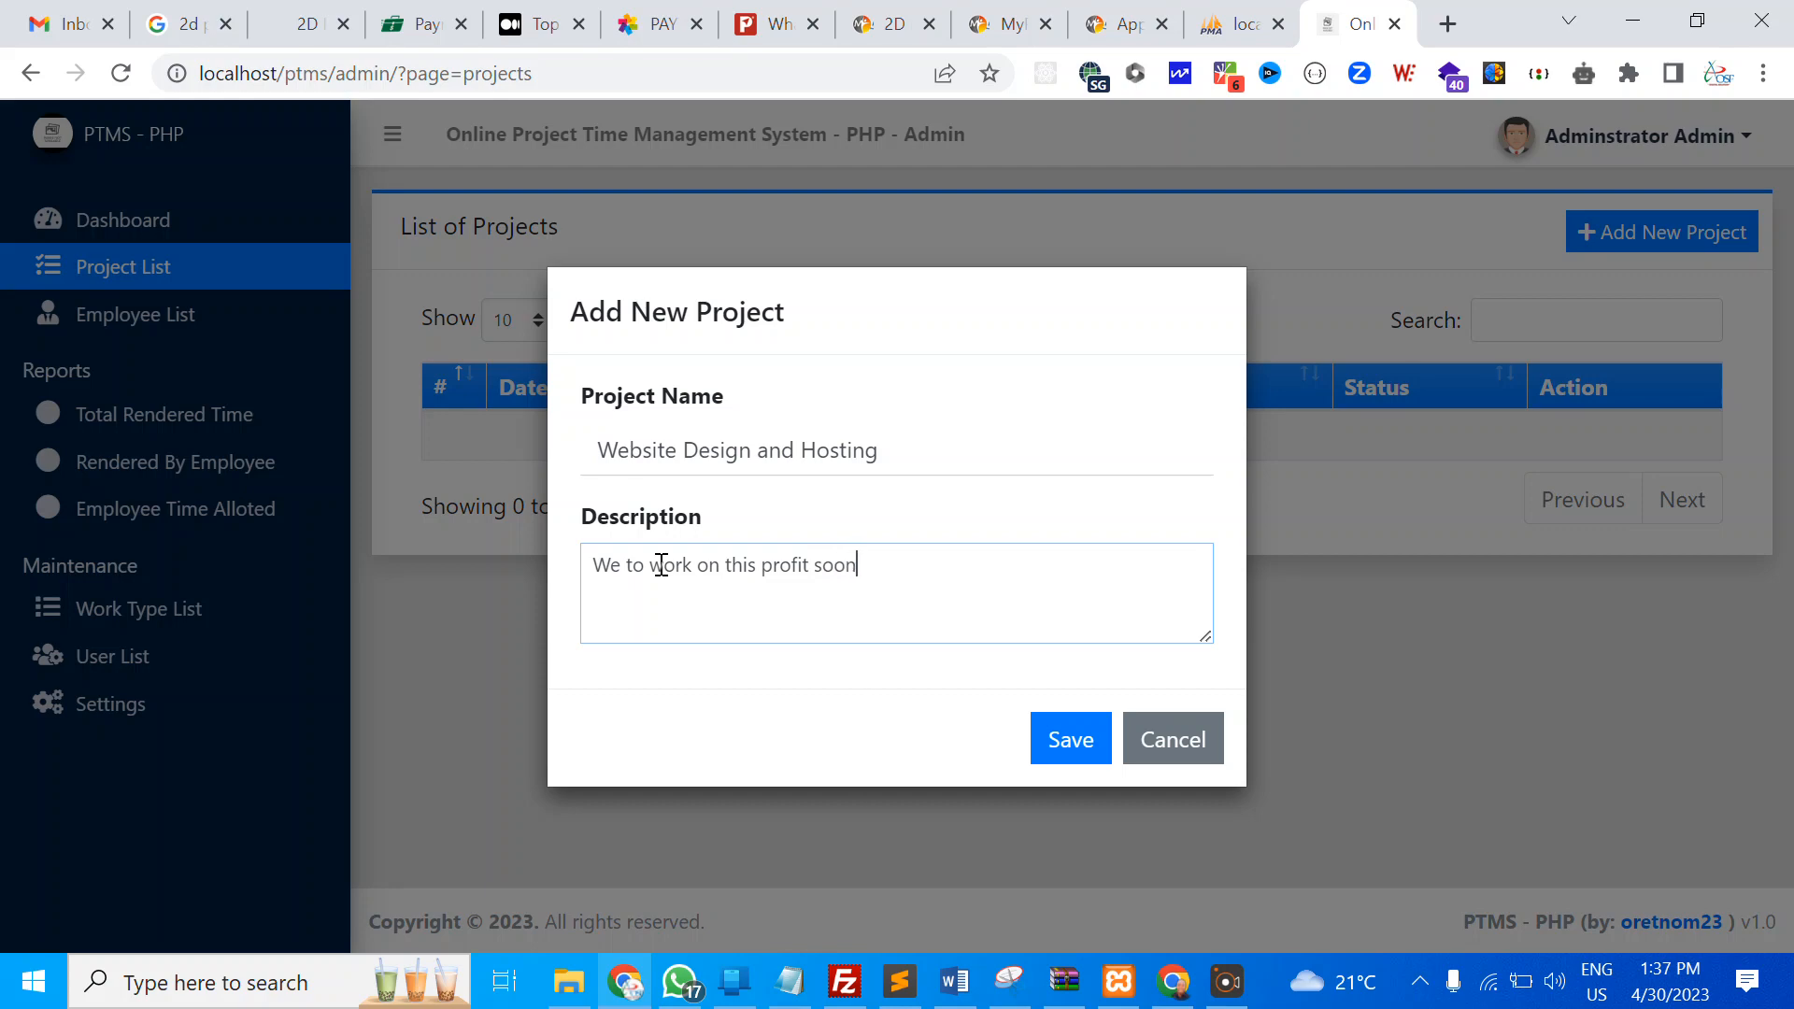
pyautogui.click(1075, 741)
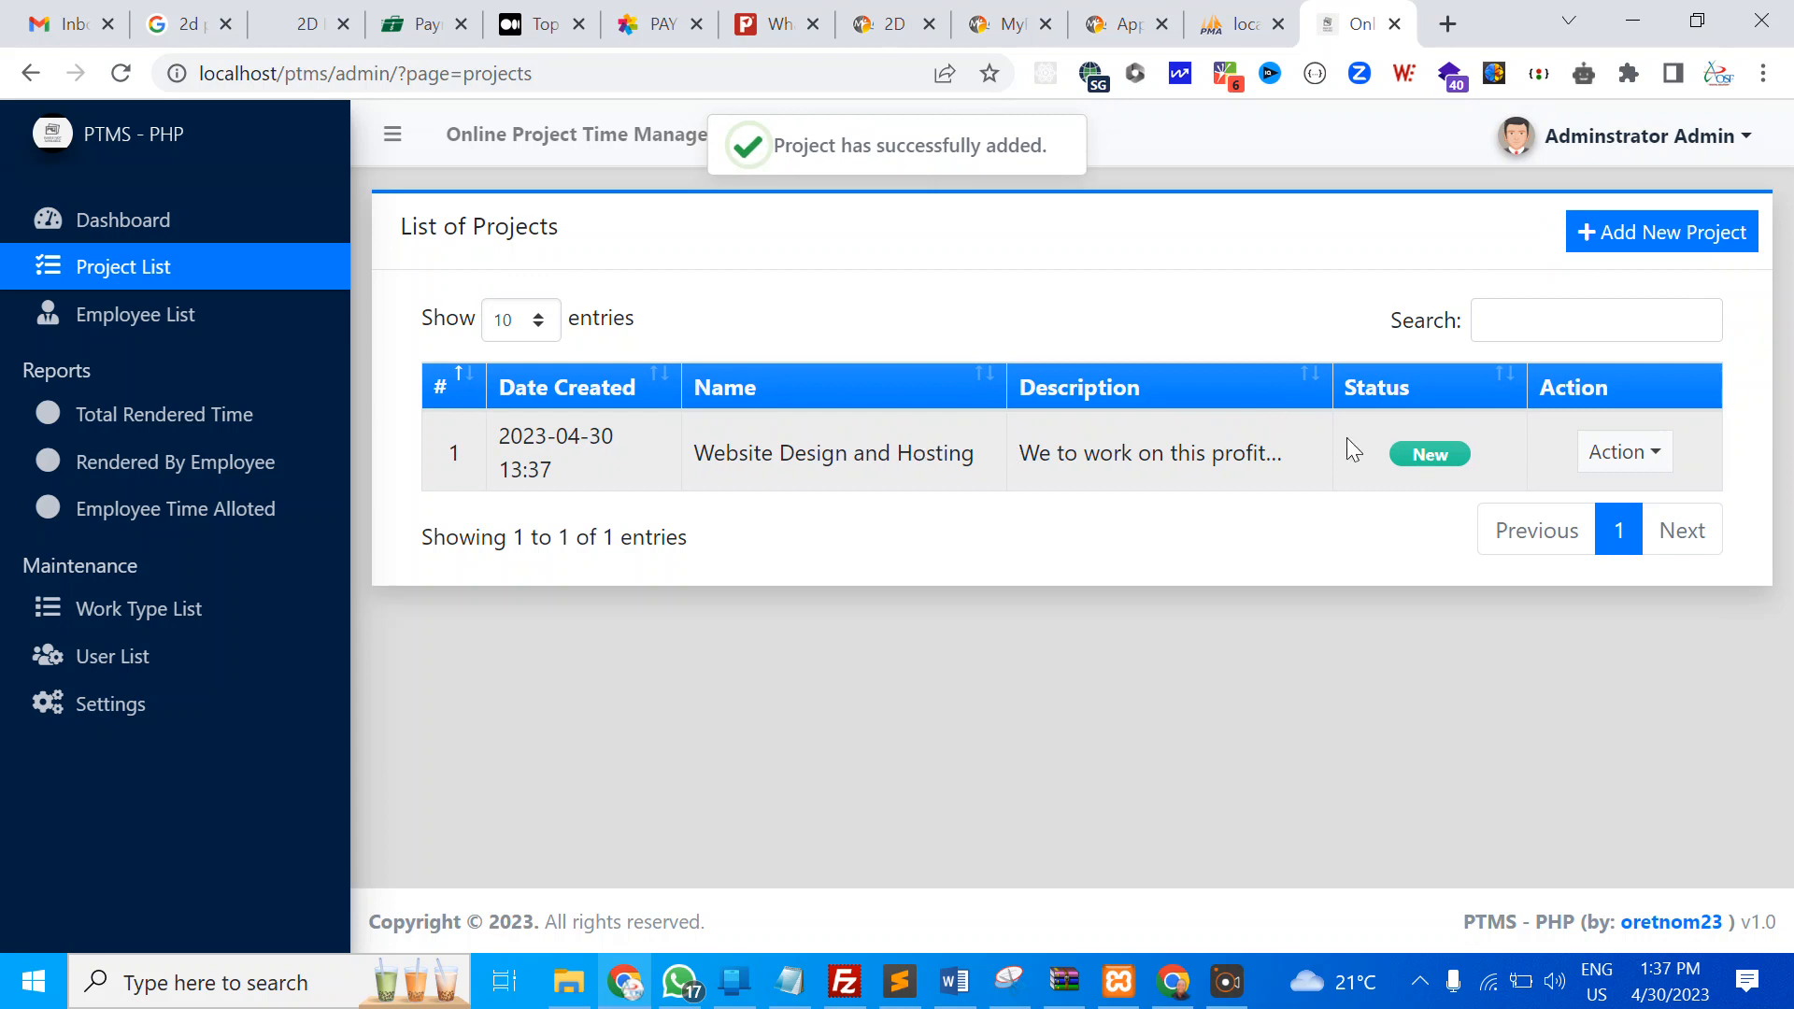
# Open and cancel the project's edit form, then view Website Design and Hosting's details
pyautogui.click(1635, 460)
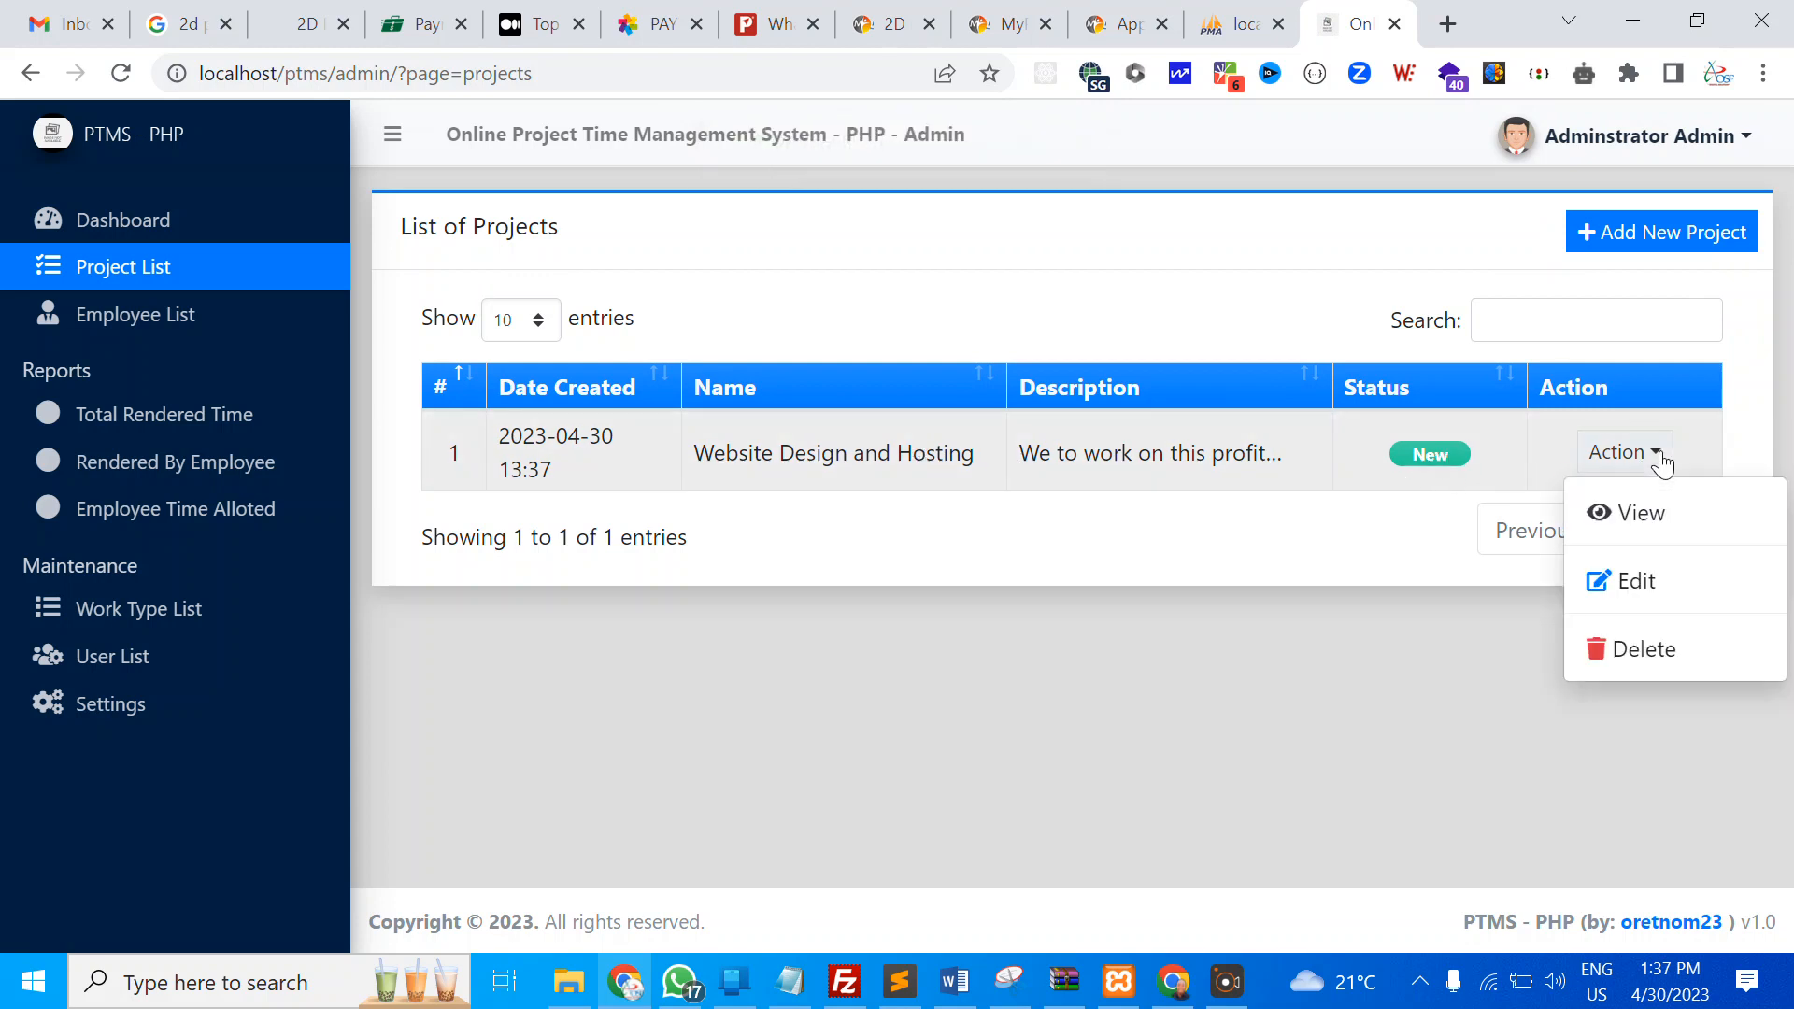
pyautogui.click(1626, 580)
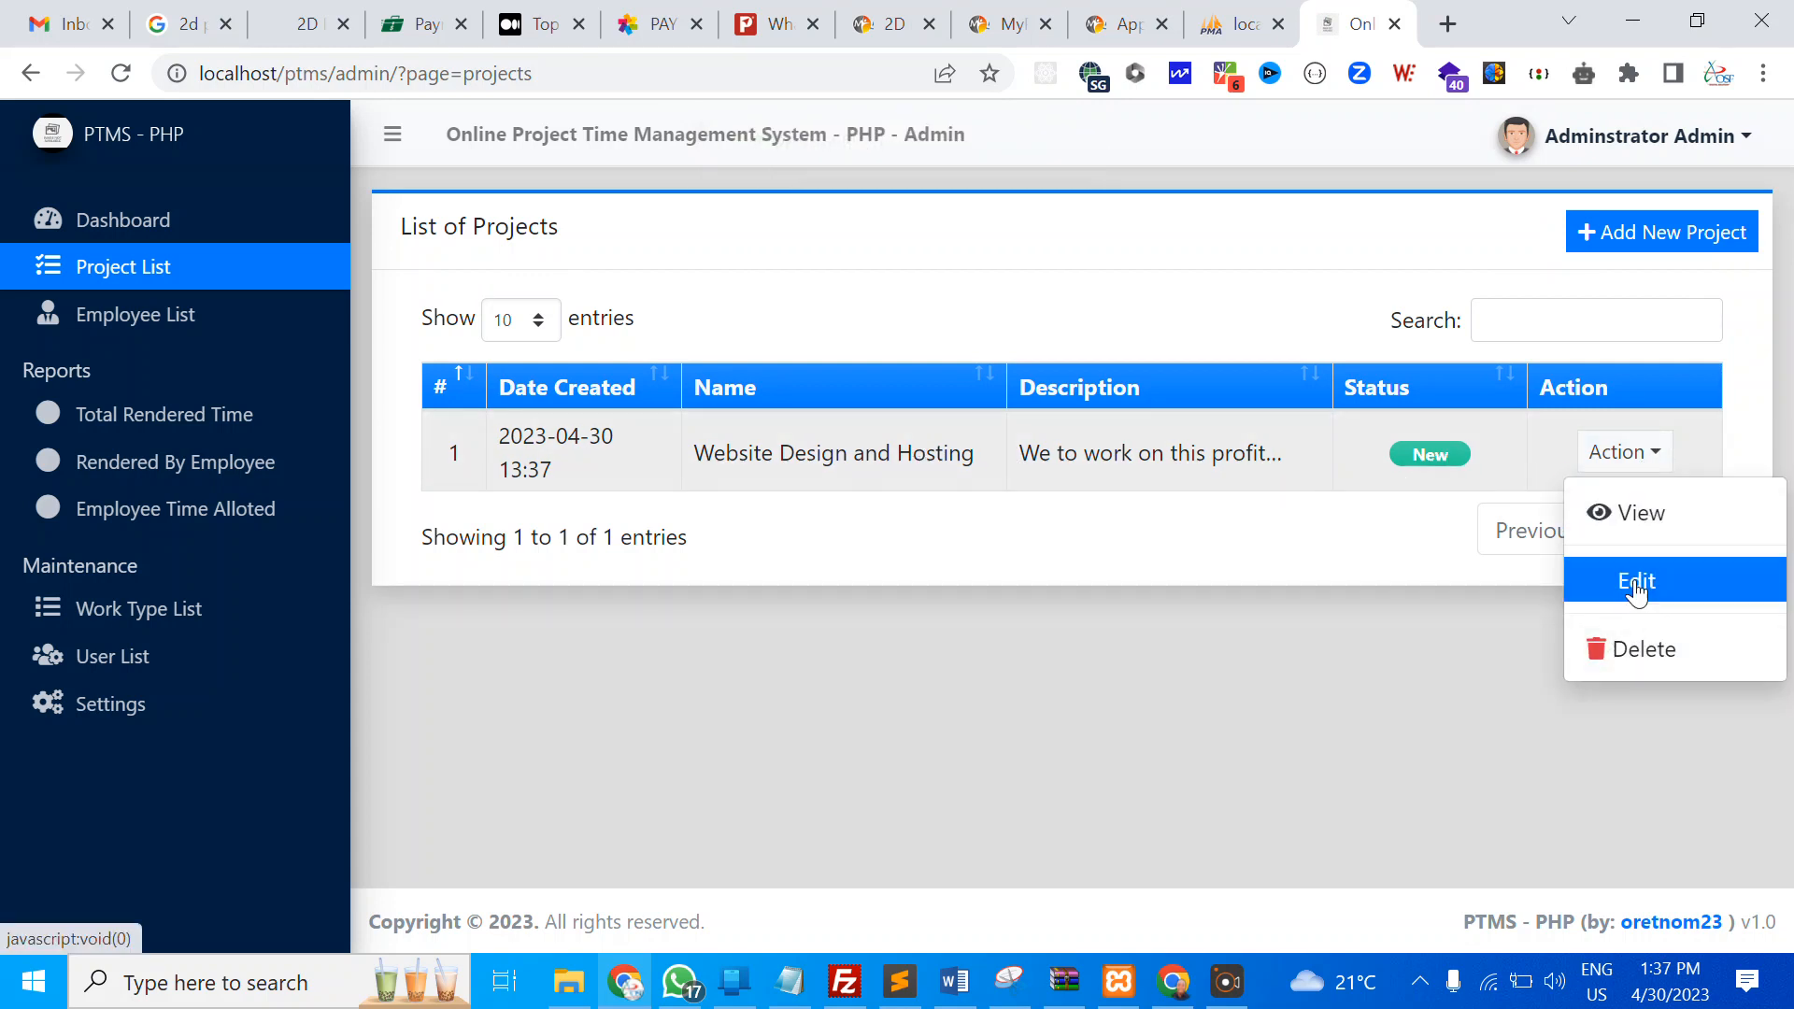
pyautogui.click(1182, 747)
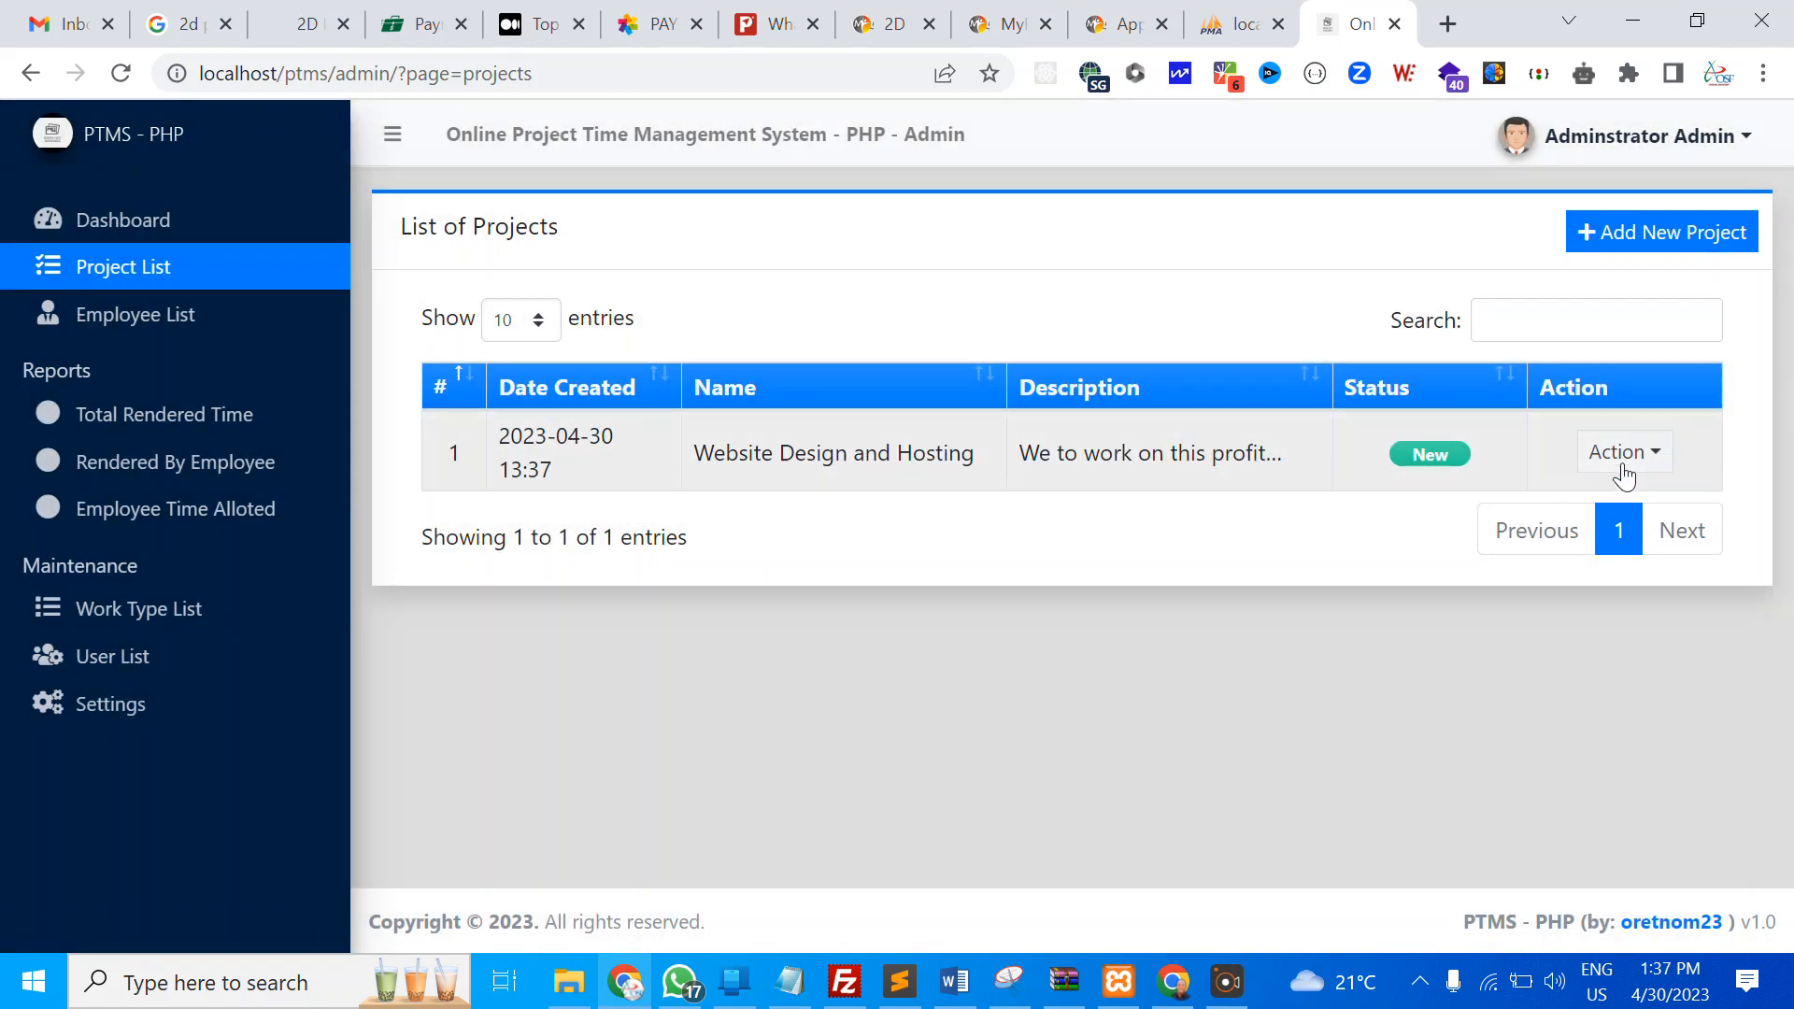
pyautogui.click(1623, 463)
pyautogui.click(1603, 505)
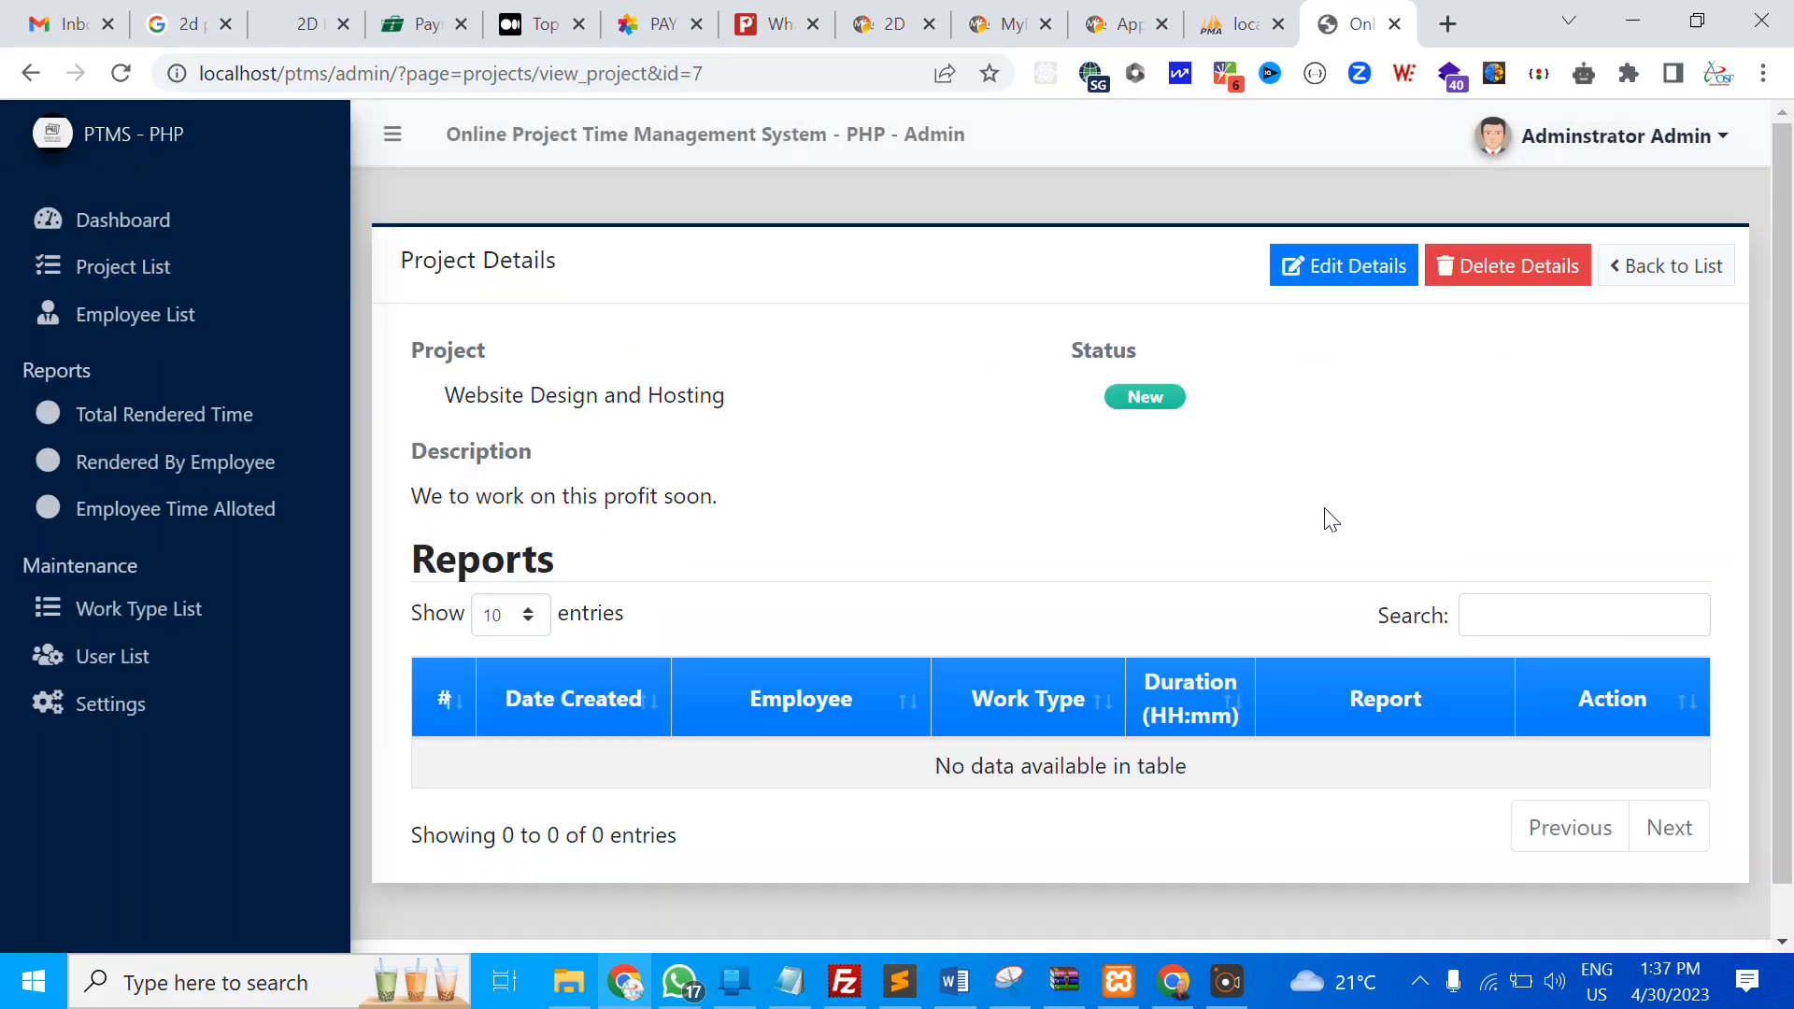
pyautogui.scroll(-1, 877, 569)
pyautogui.scroll(1, 877, 570)
# Cancel Edit Details, sort the empty reports by date, employee and work type, then revisit employees
pyautogui.click(1327, 271)
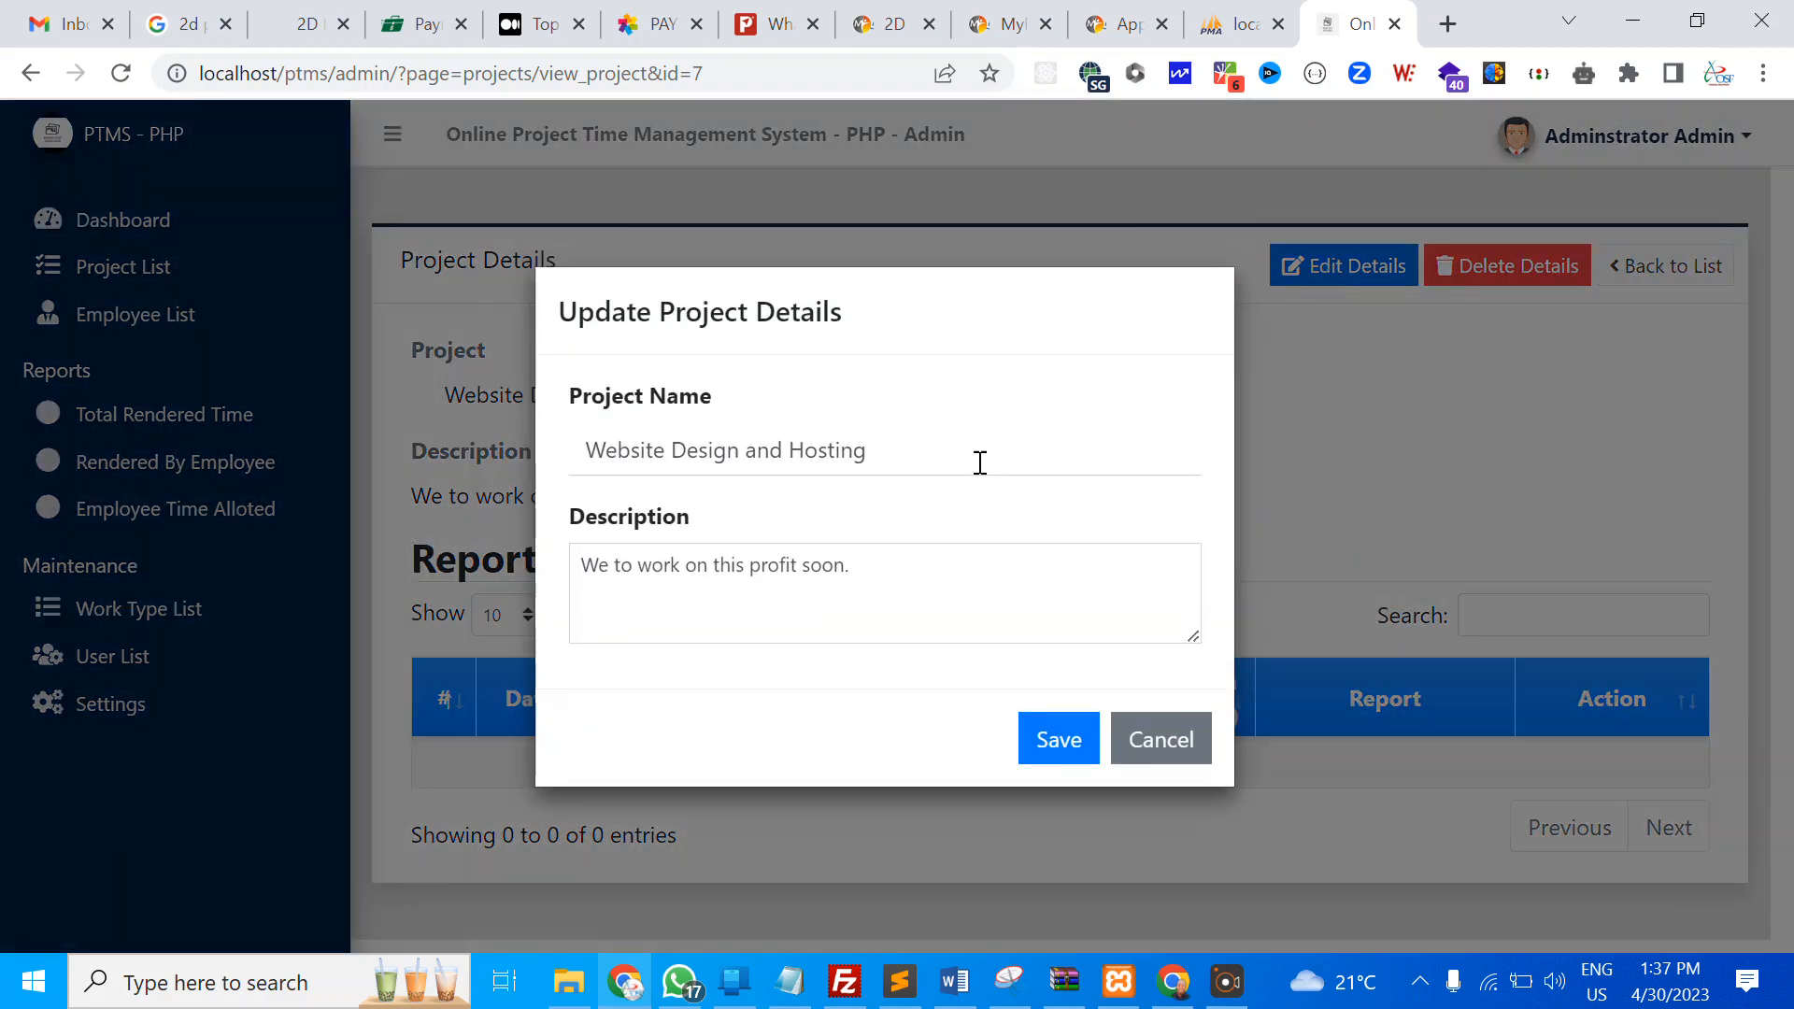
pyautogui.click(1164, 740)
pyautogui.scroll(-1, 1178, 505)
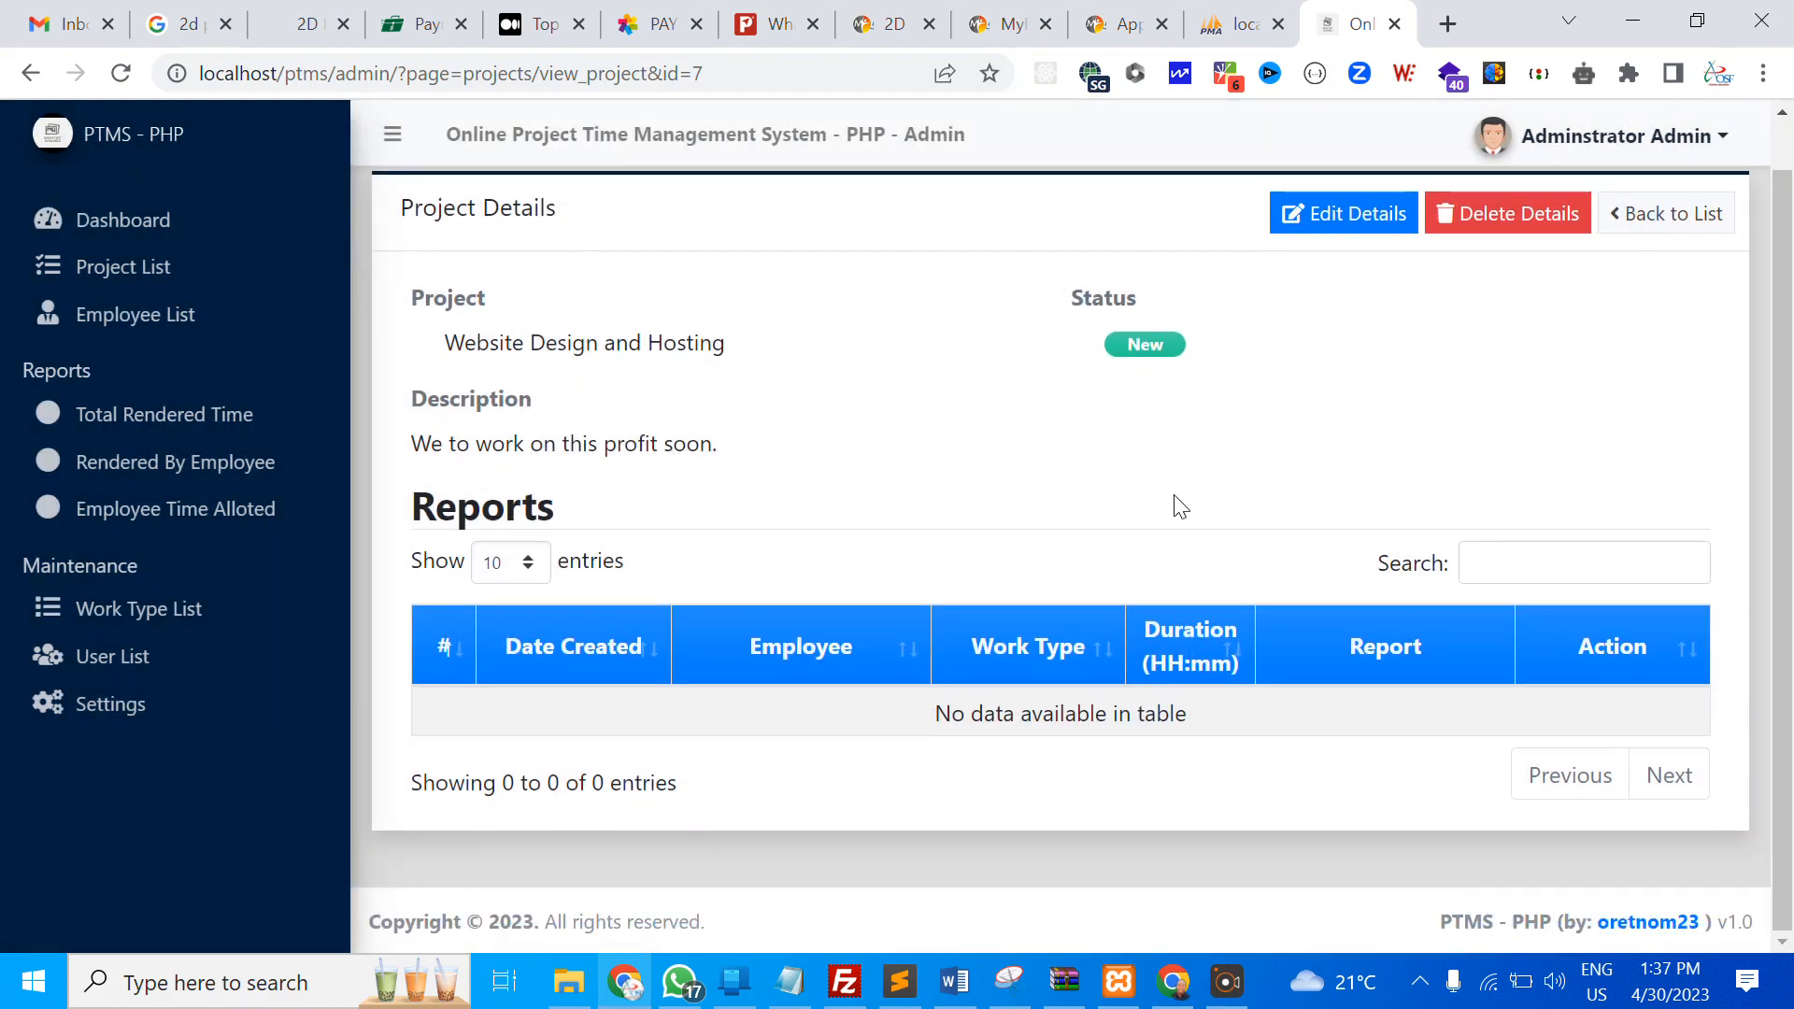
pyautogui.scroll(1, 1180, 507)
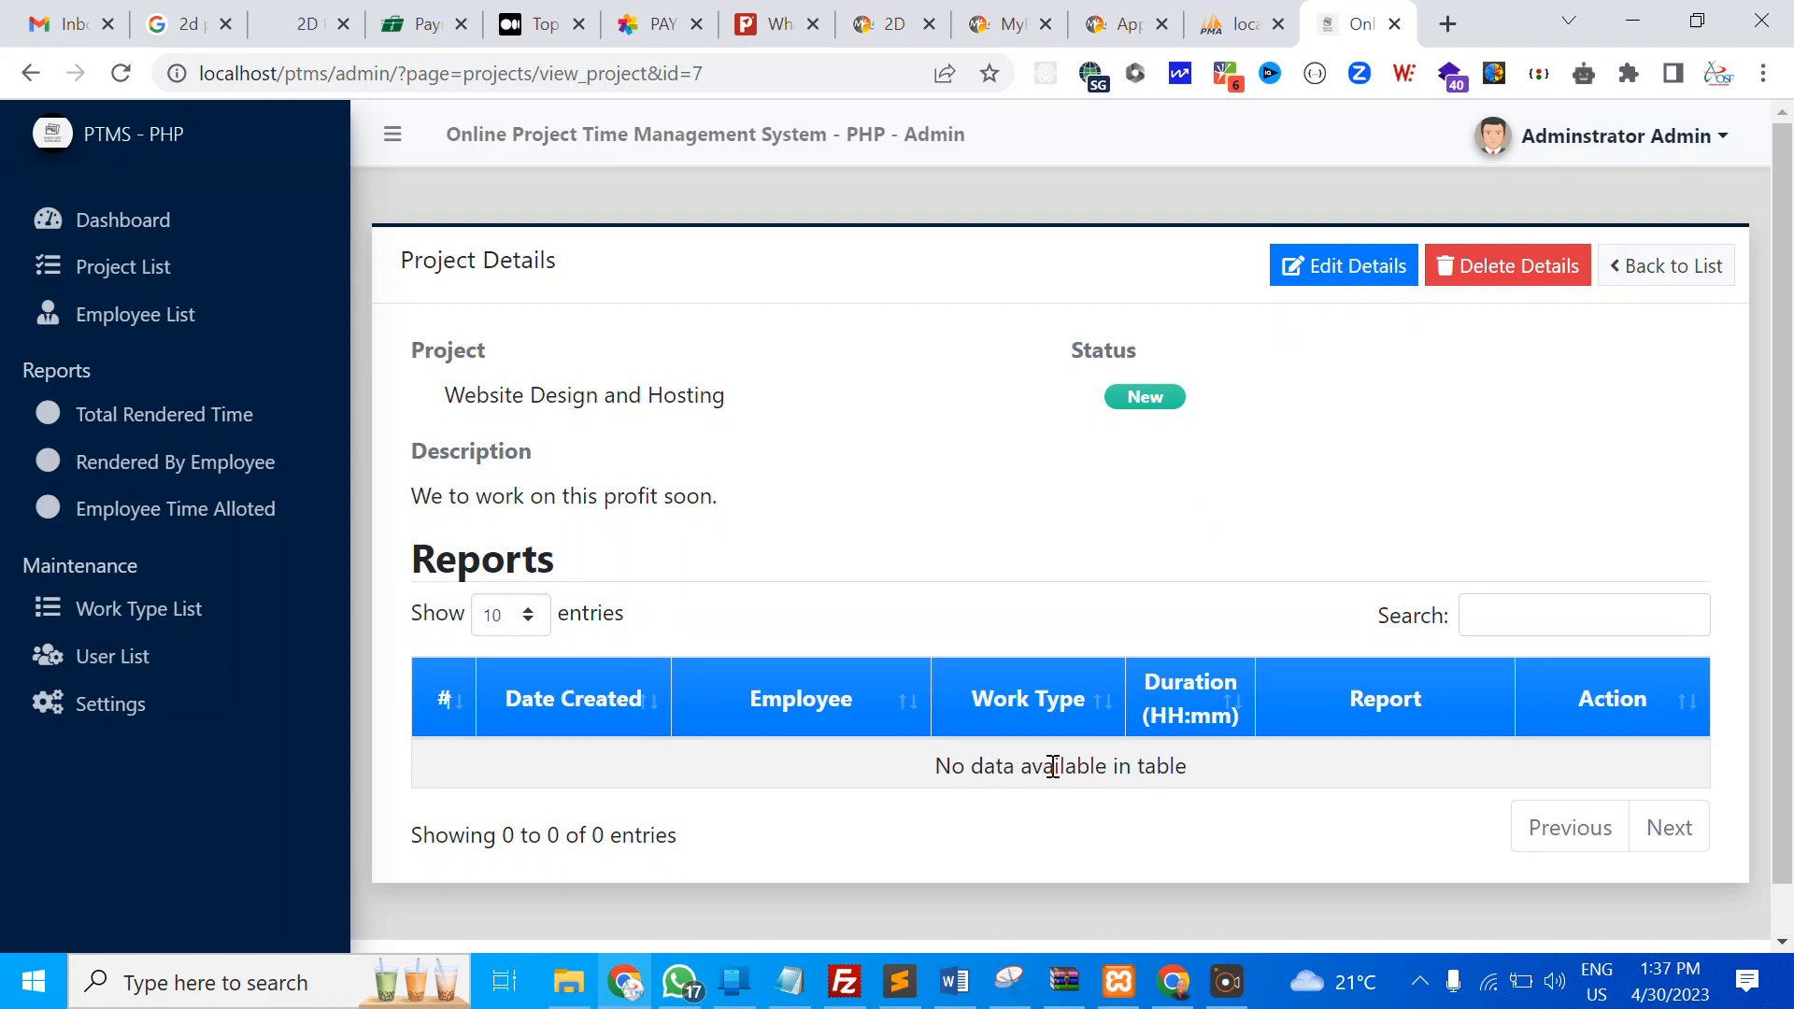
pyautogui.click(547, 698)
pyautogui.click(775, 710)
pyautogui.click(1052, 710)
pyautogui.click(126, 322)
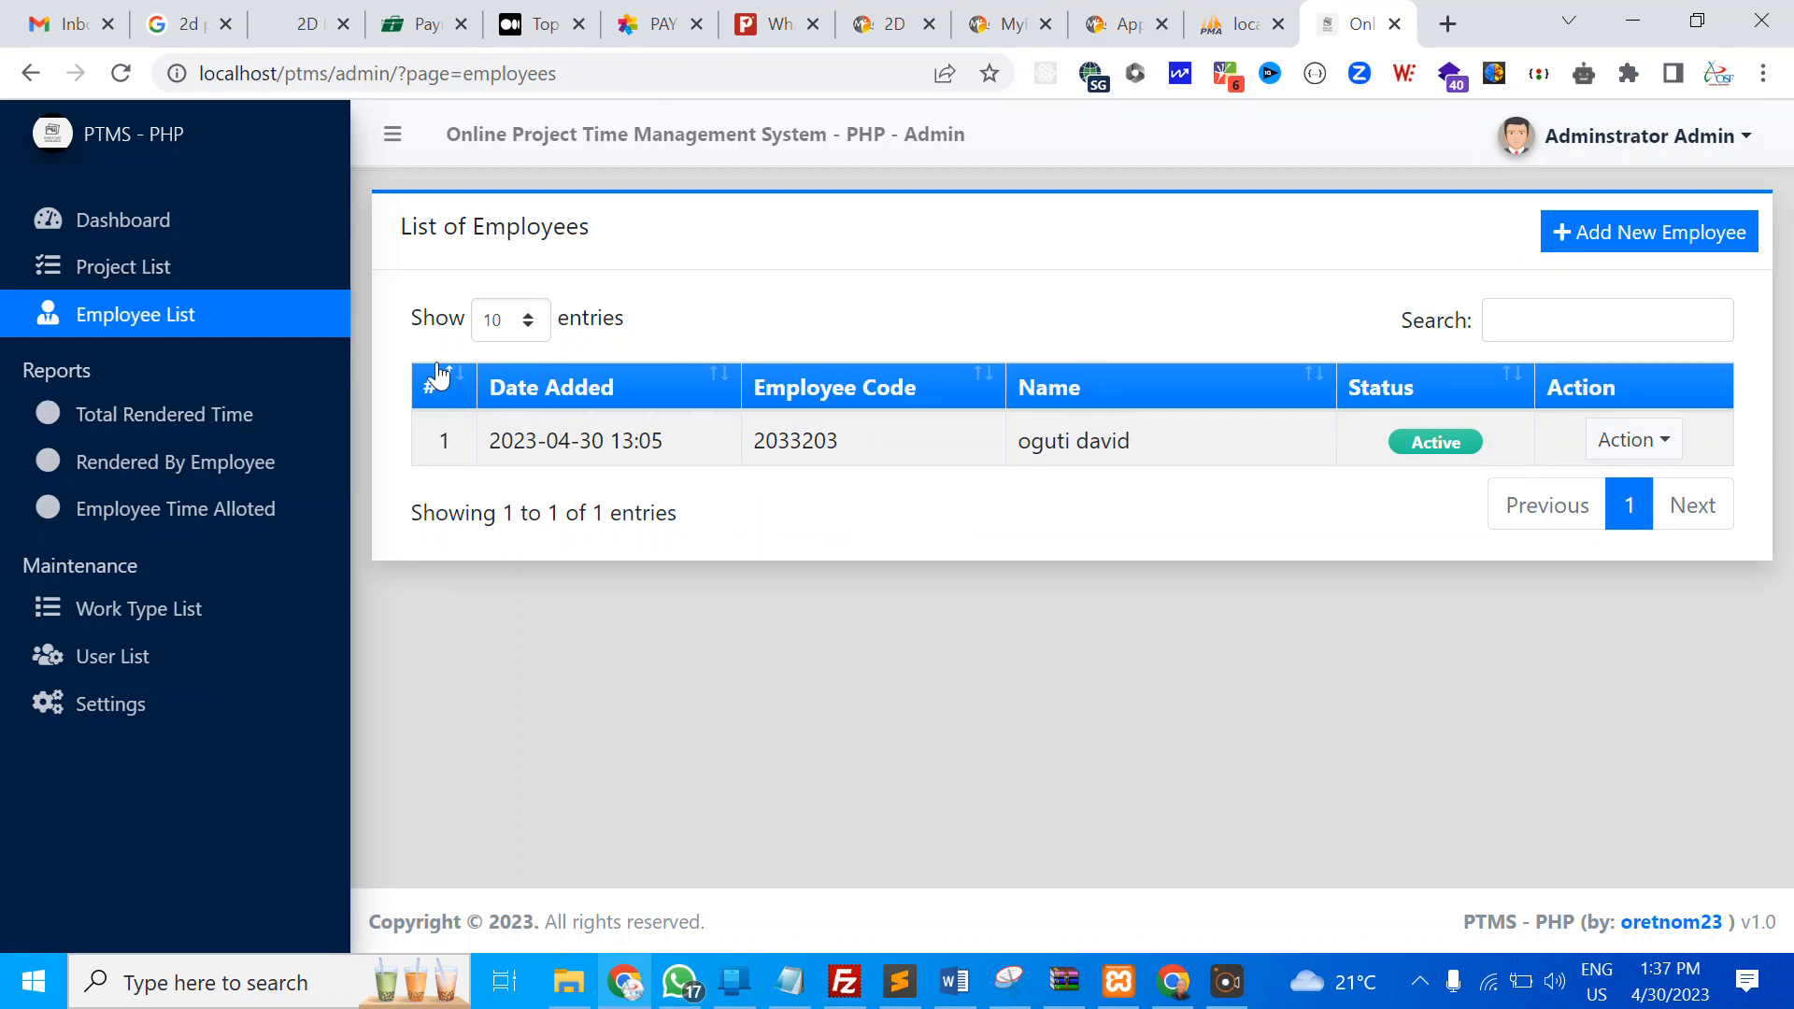
# Review the Total Rendered Time, Rendered By Employee and Employee Time Alloted reports, then list work types
pyautogui.click(169, 423)
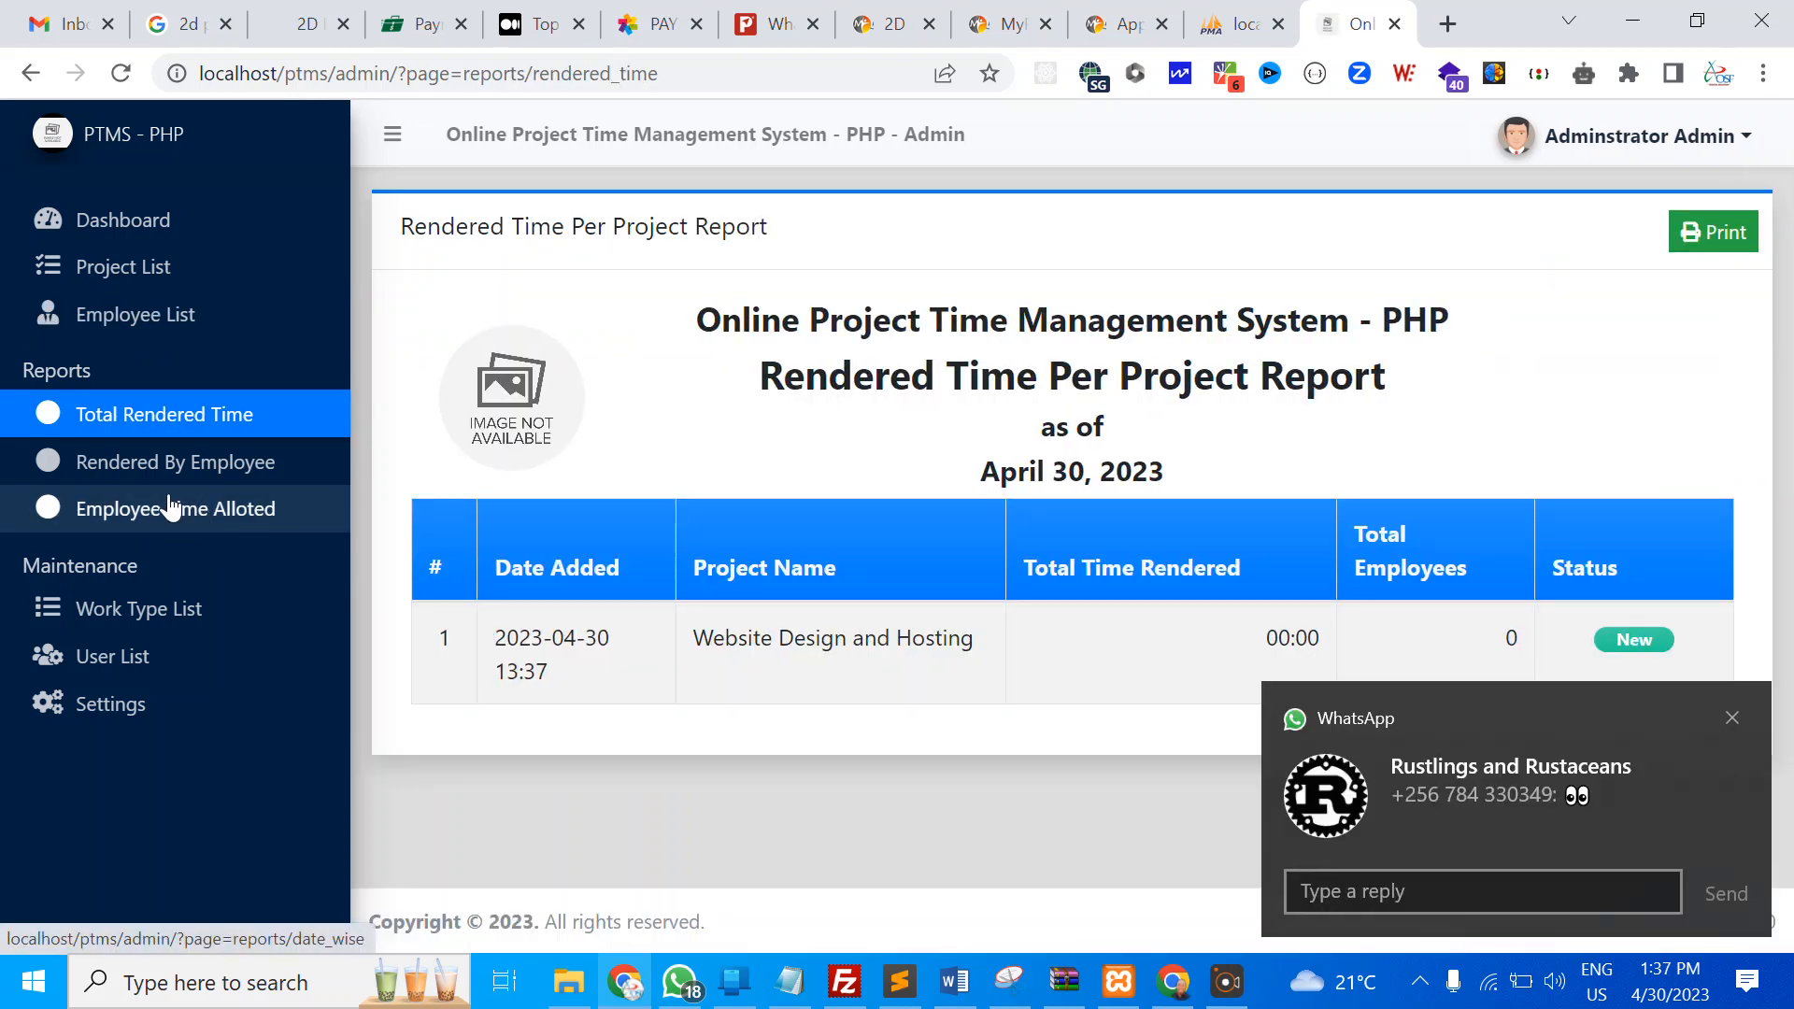
pyautogui.click(170, 464)
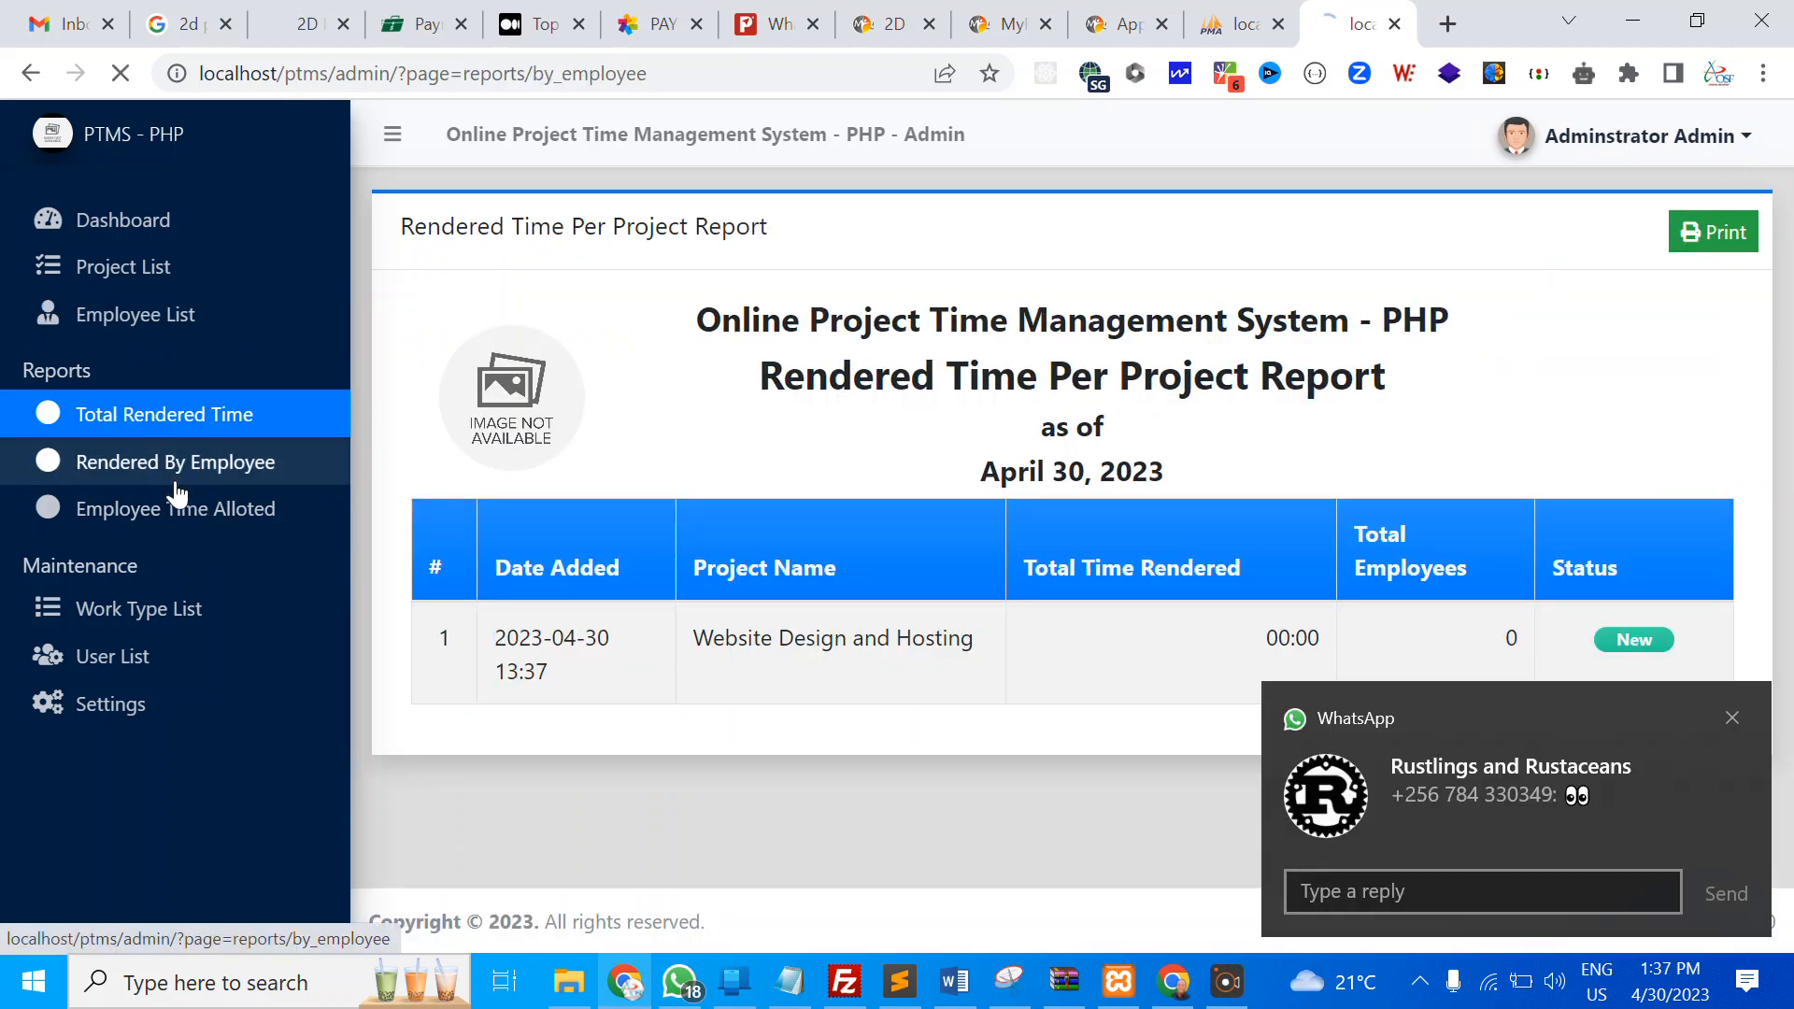
pyautogui.scroll(-2, 531, 528)
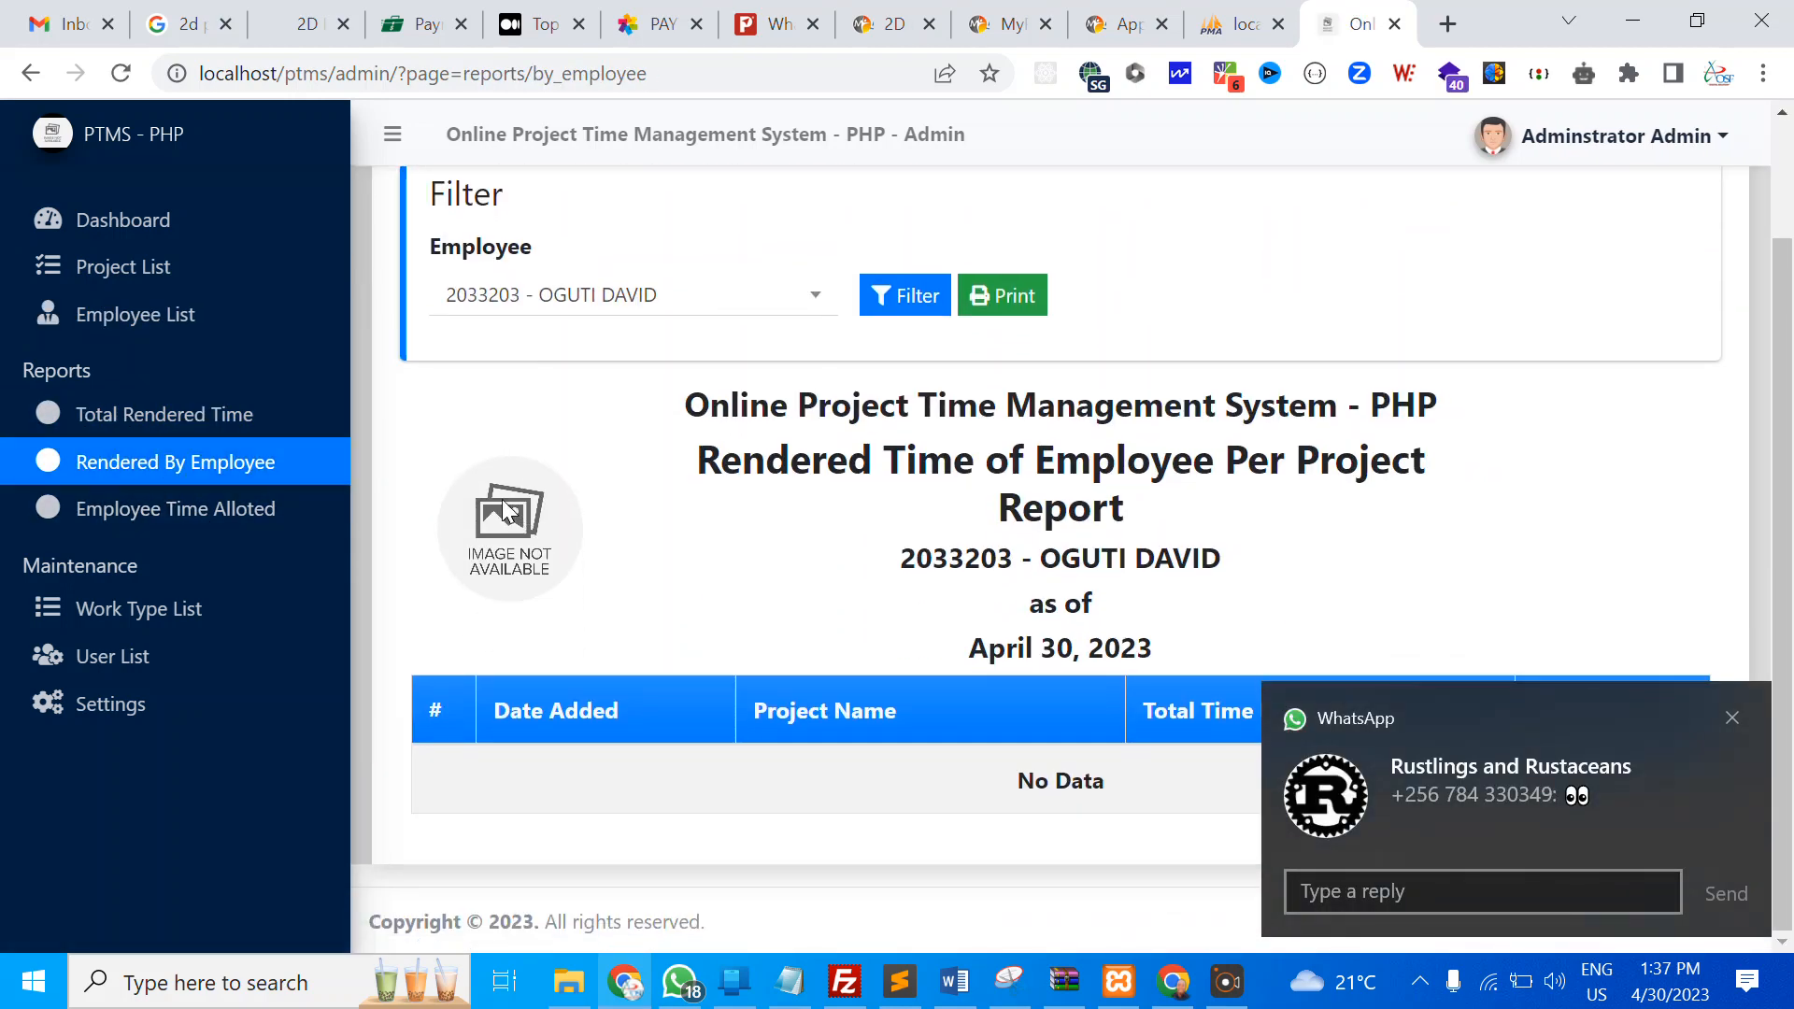
pyautogui.click(191, 519)
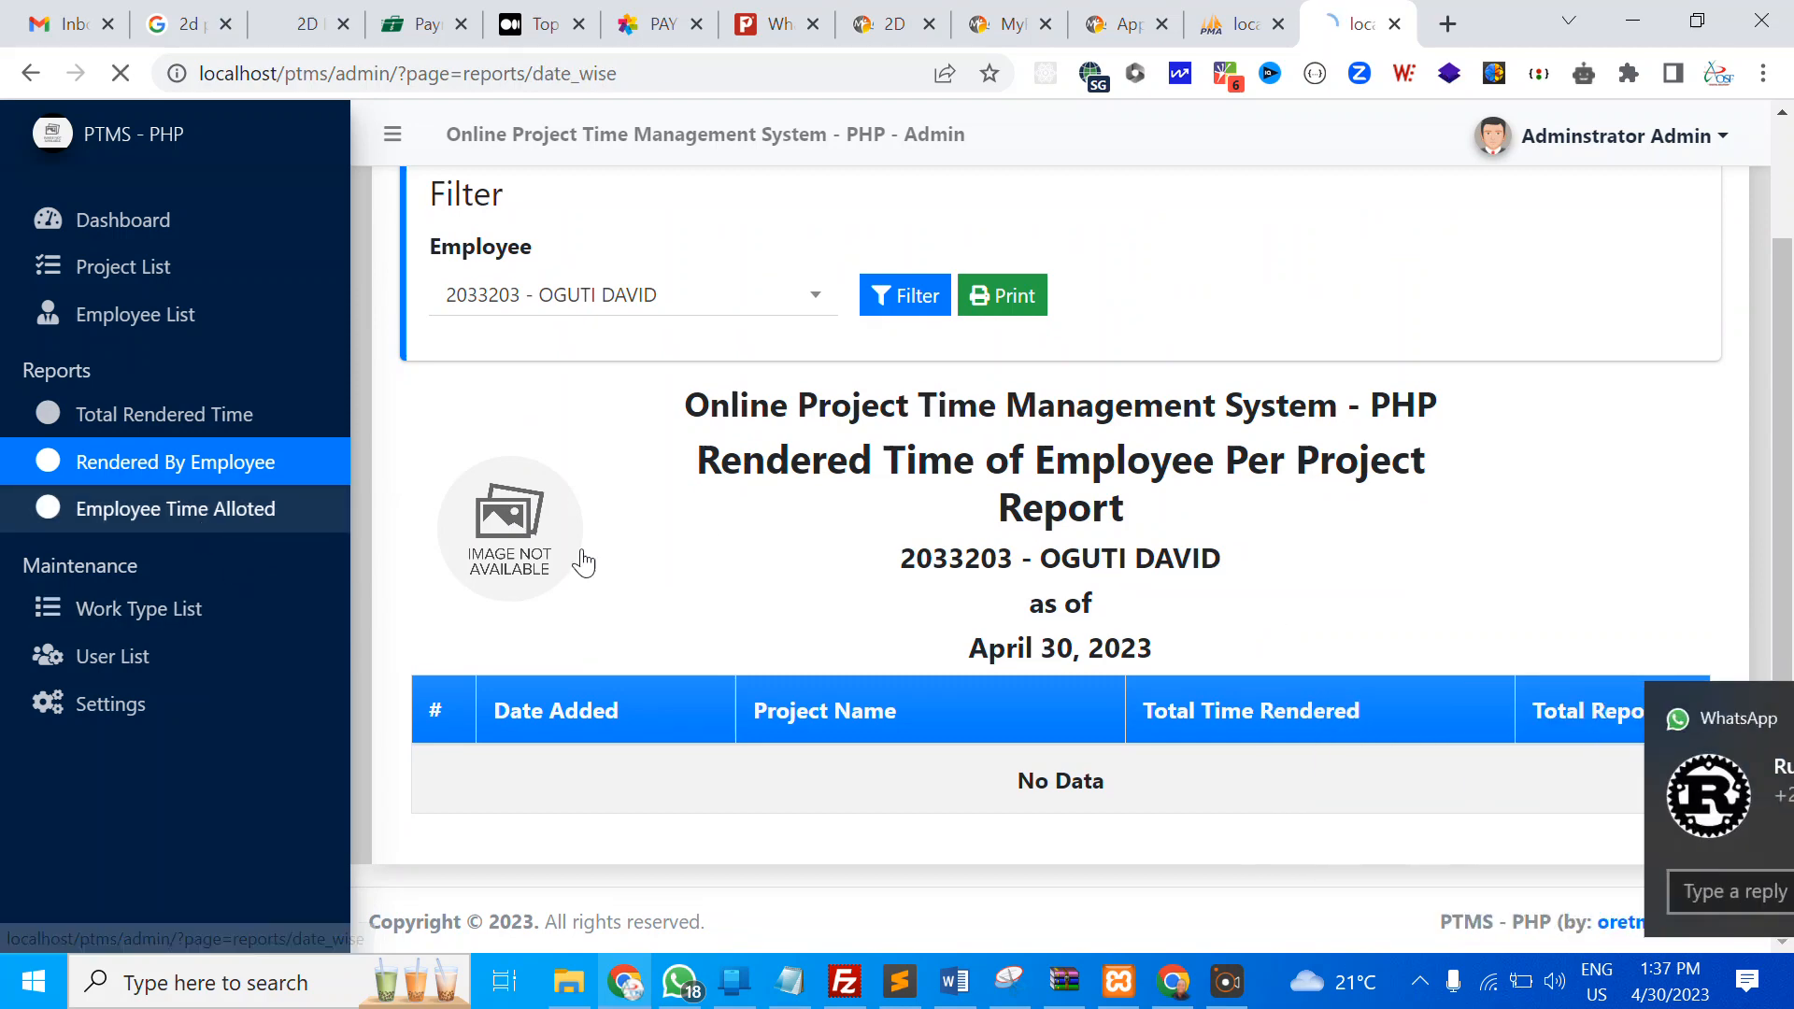
pyautogui.scroll(-3, 1115, 601)
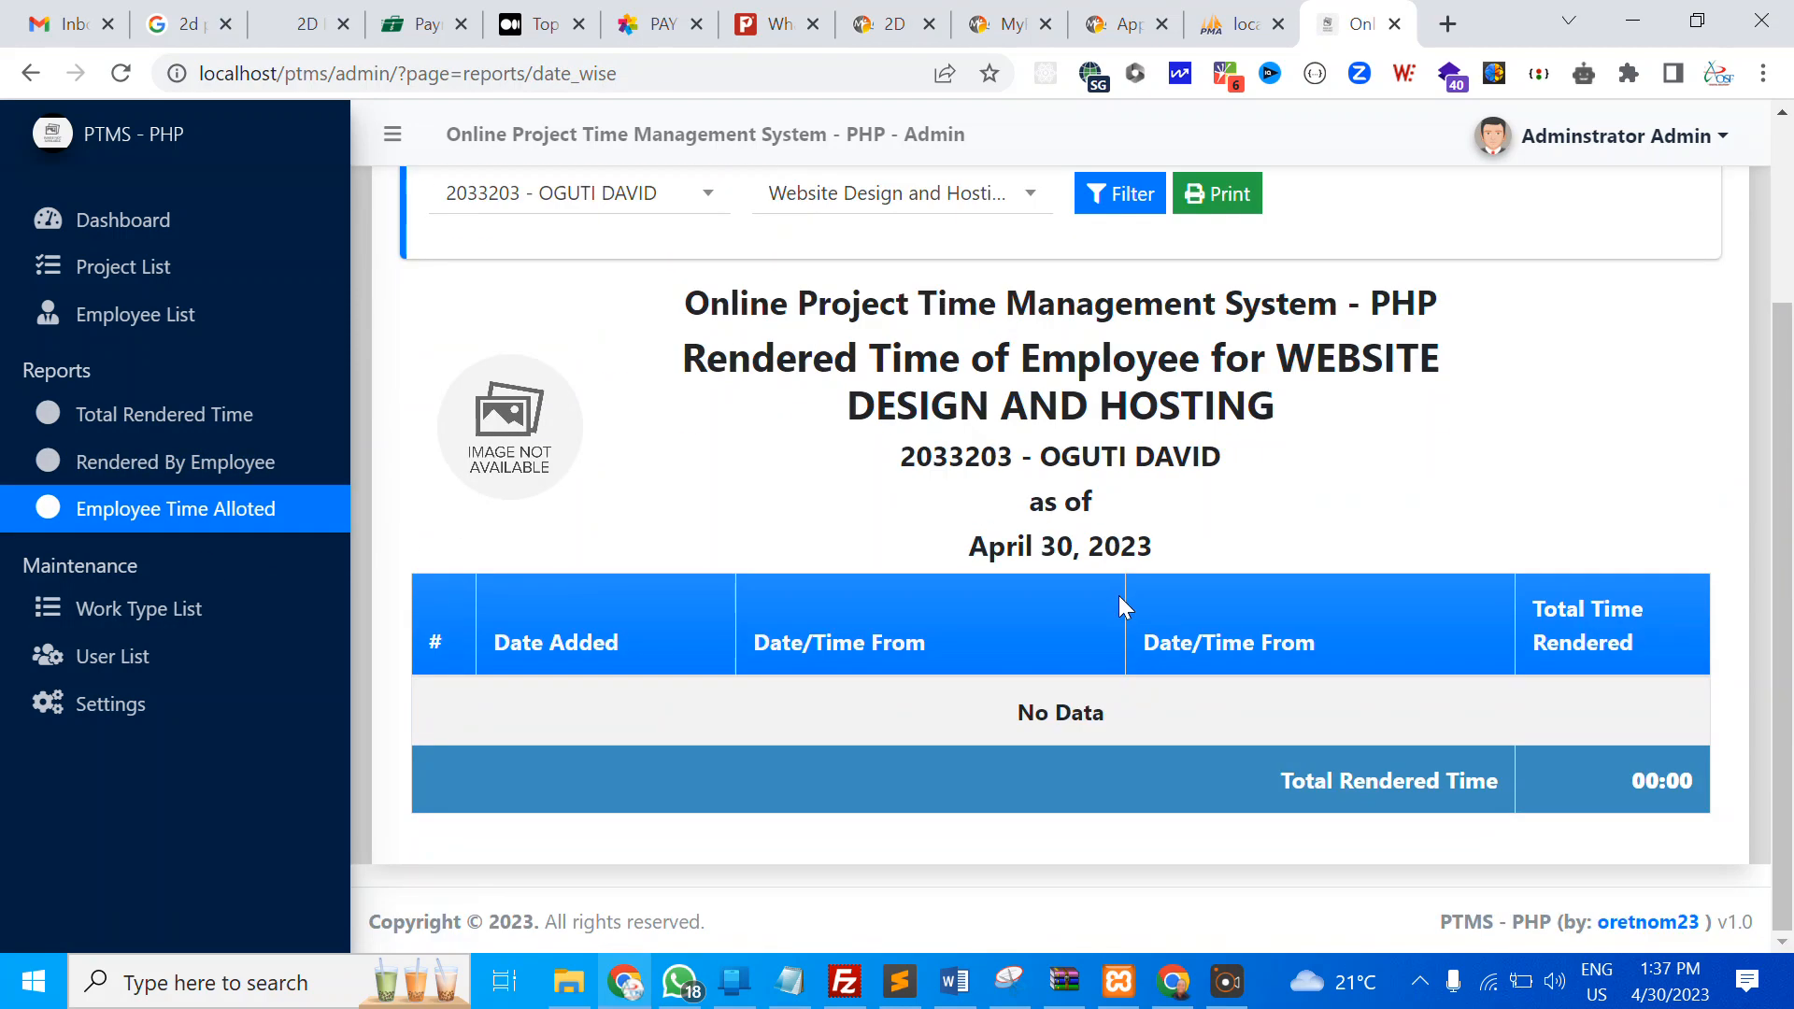
pyautogui.scroll(3, 1119, 596)
pyautogui.scroll(-1, 941, 547)
pyautogui.scroll(-2, 941, 547)
pyautogui.click(124, 628)
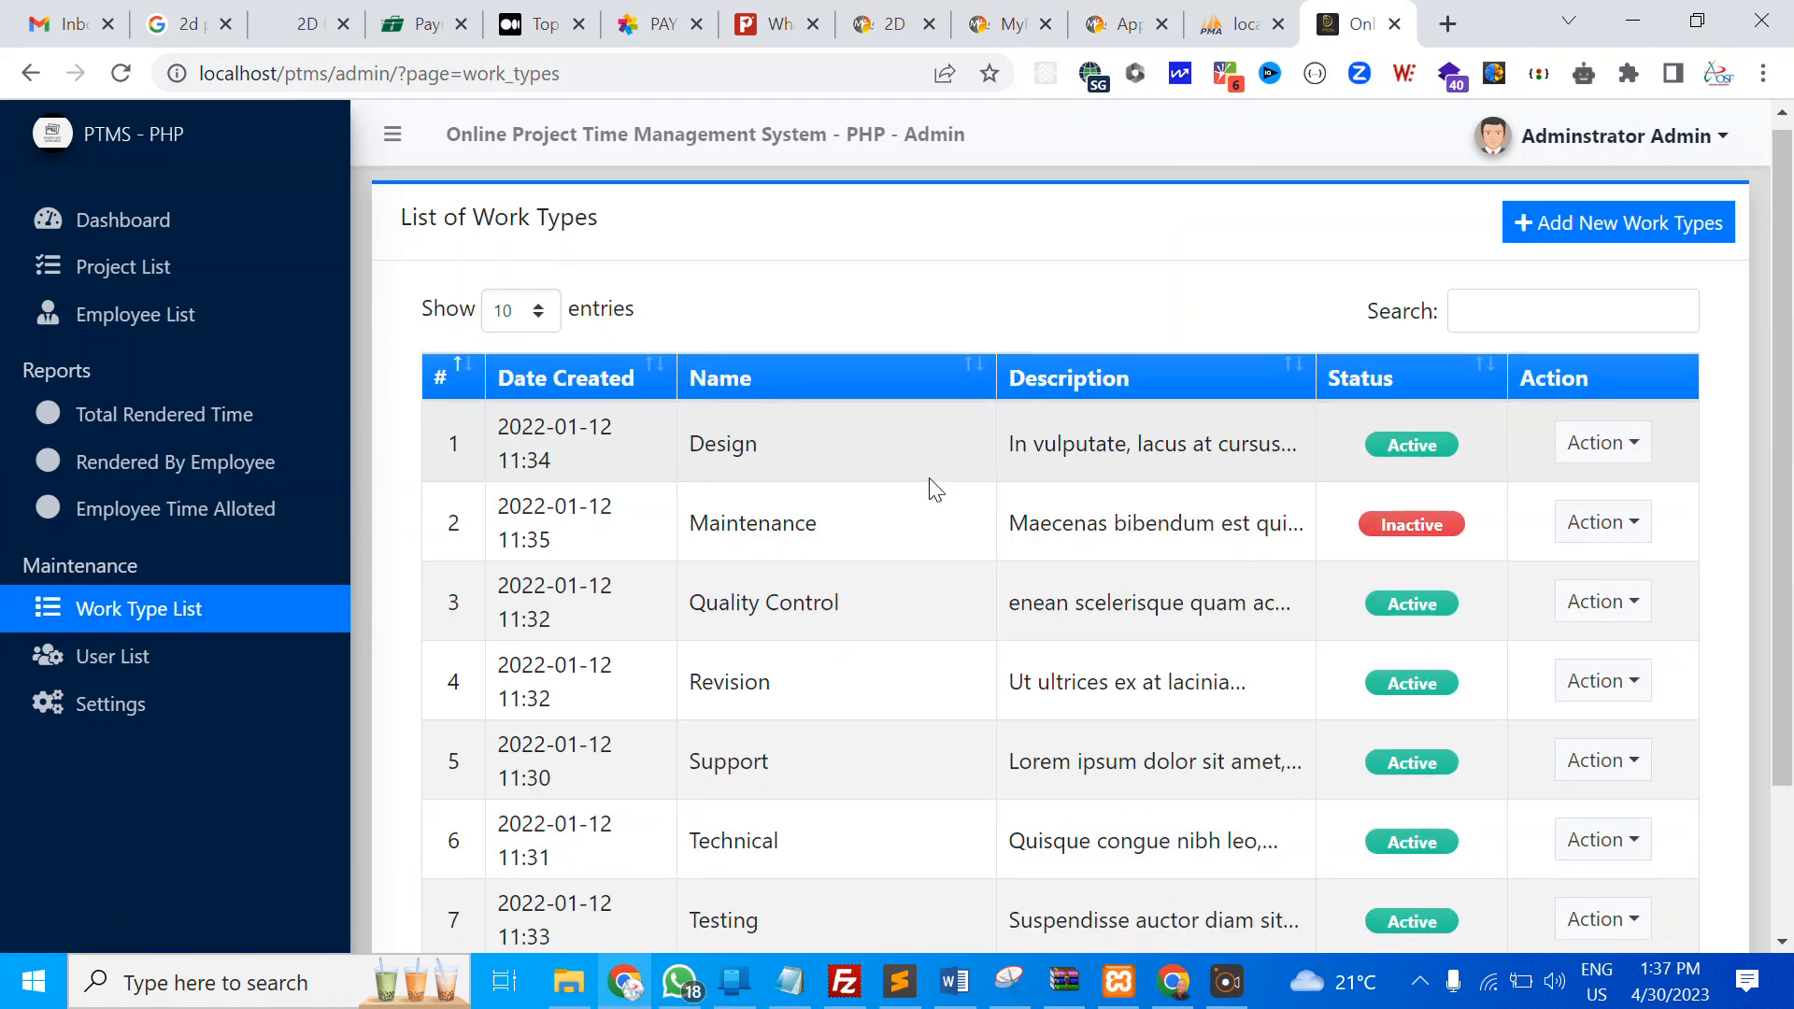
# Compare the Work Type List with the work types table in phpMyAdmin
pyautogui.scroll(-2, 928, 476)
pyautogui.scroll(2, 932, 481)
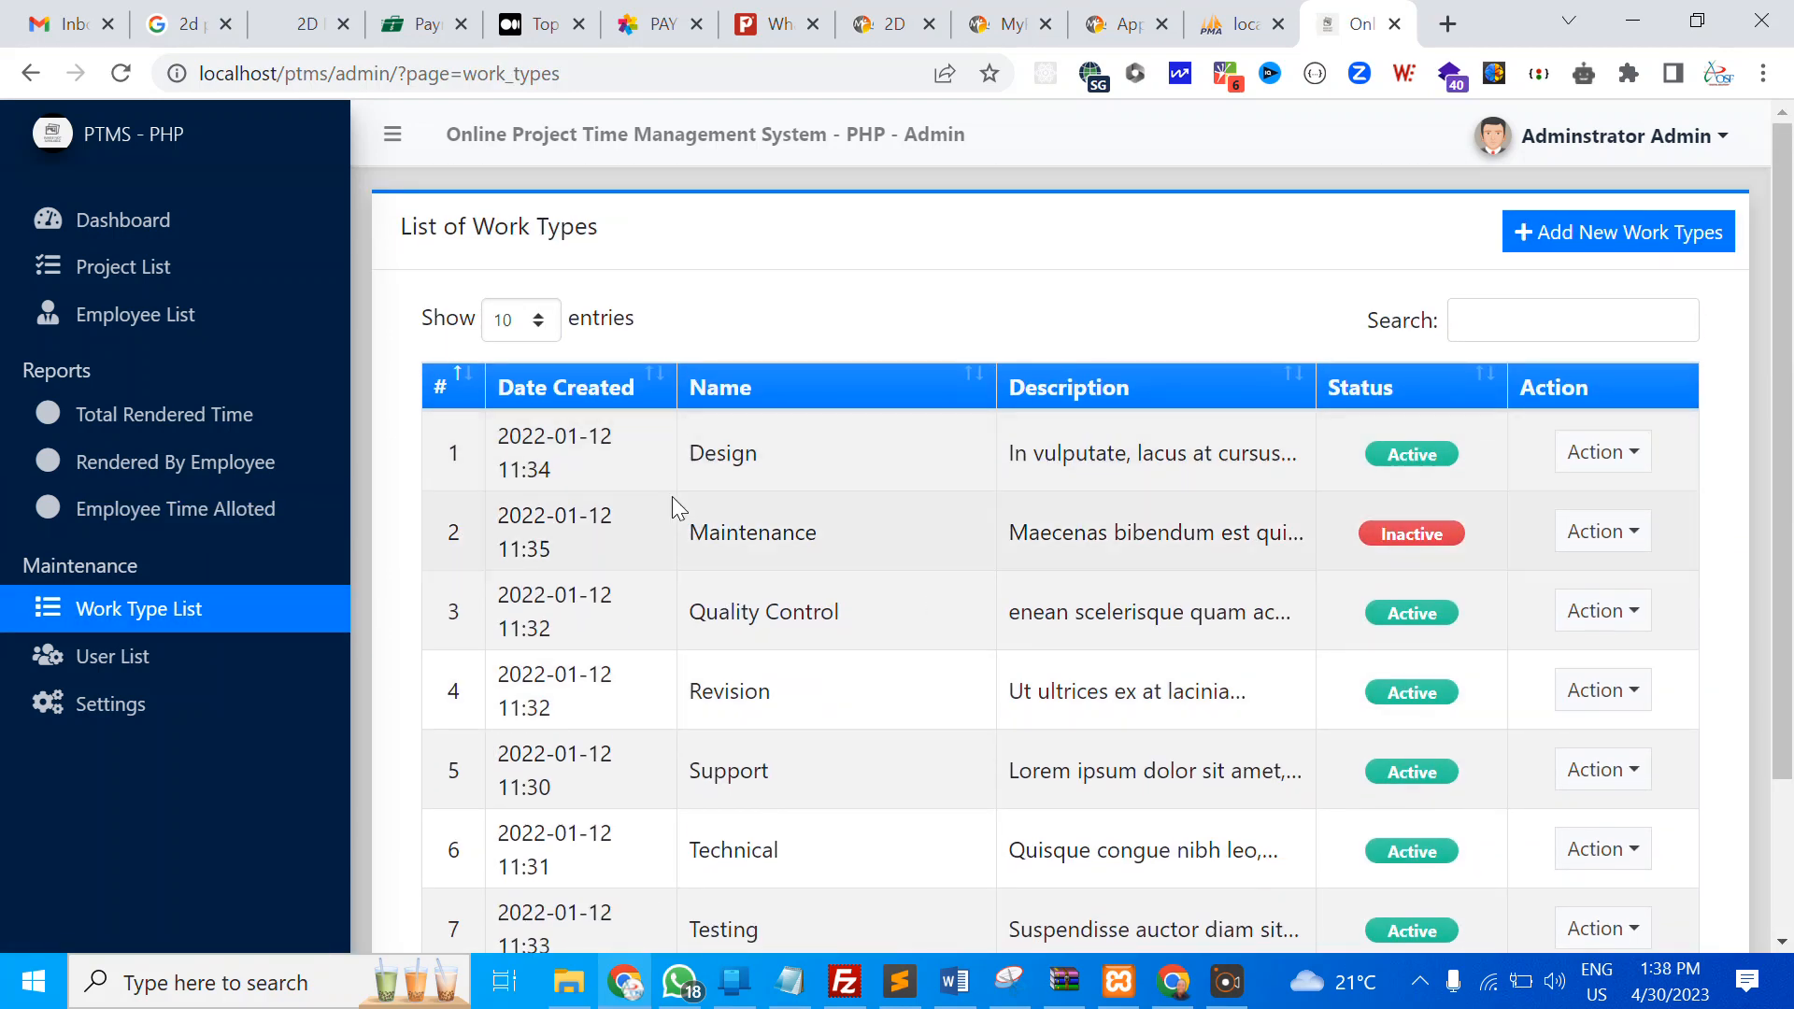
pyautogui.scroll(-2, 774, 521)
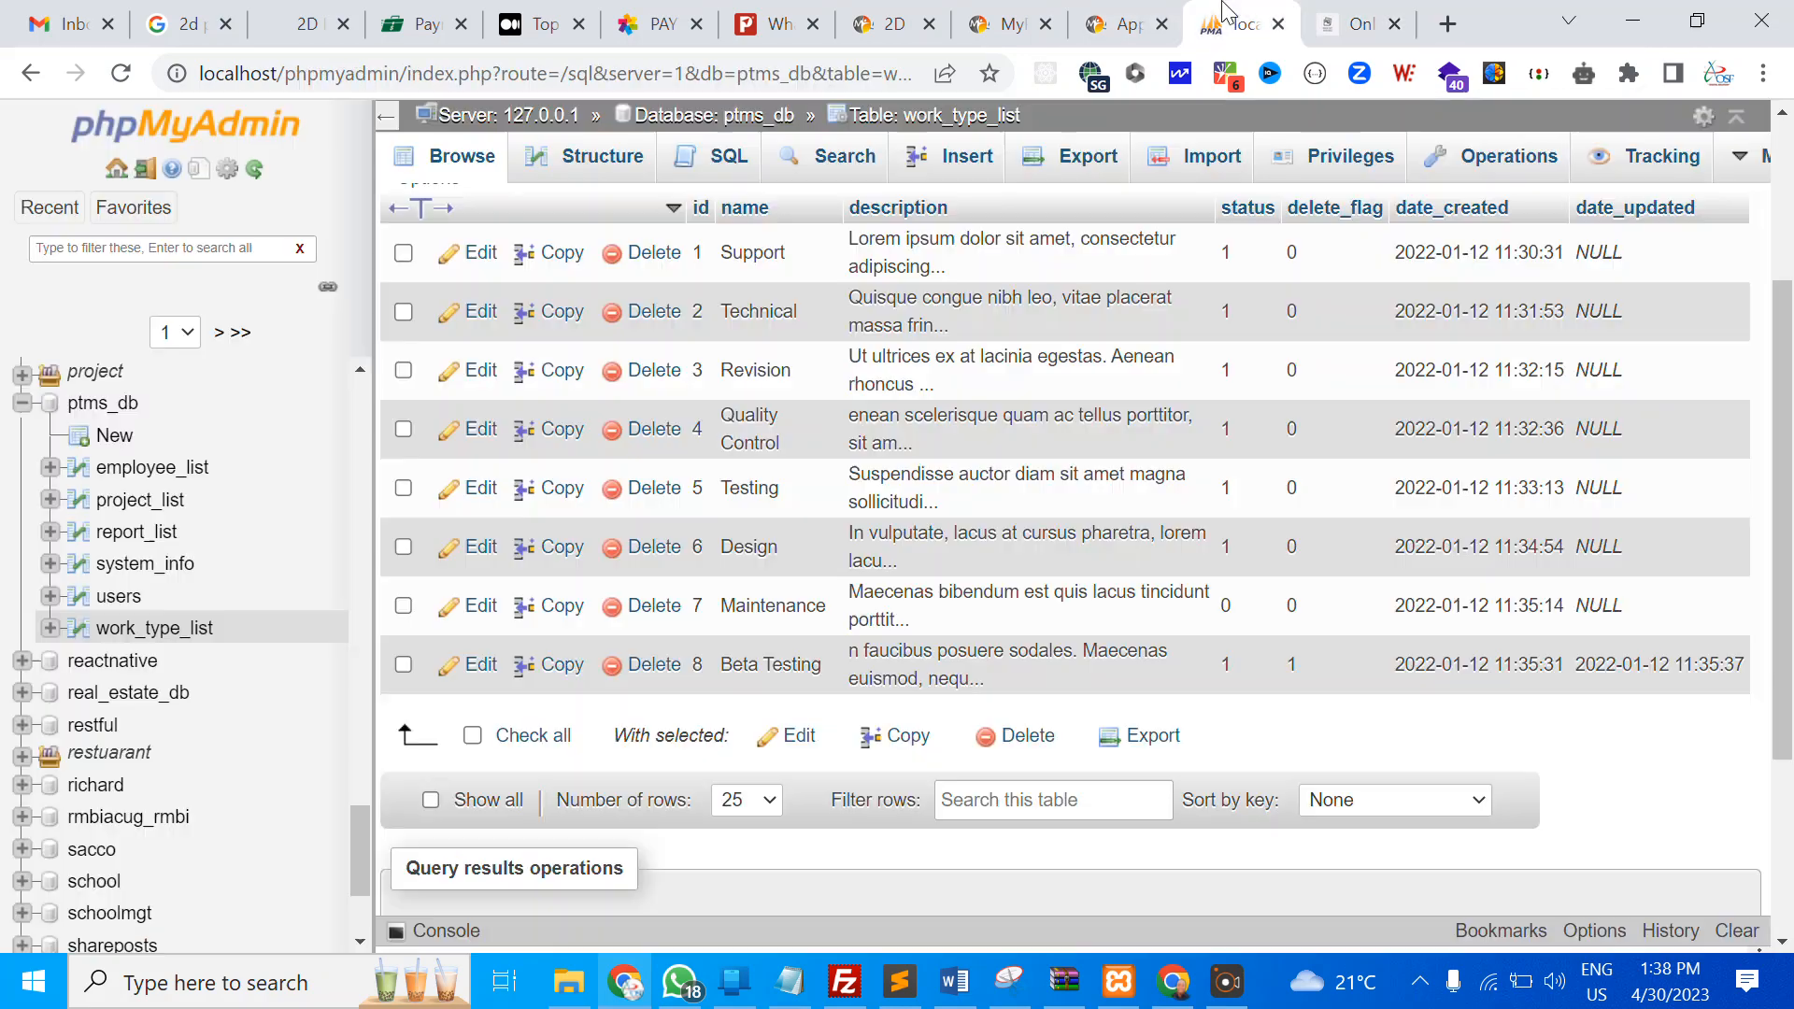
pyautogui.click(1261, 28)
pyautogui.click(1355, 24)
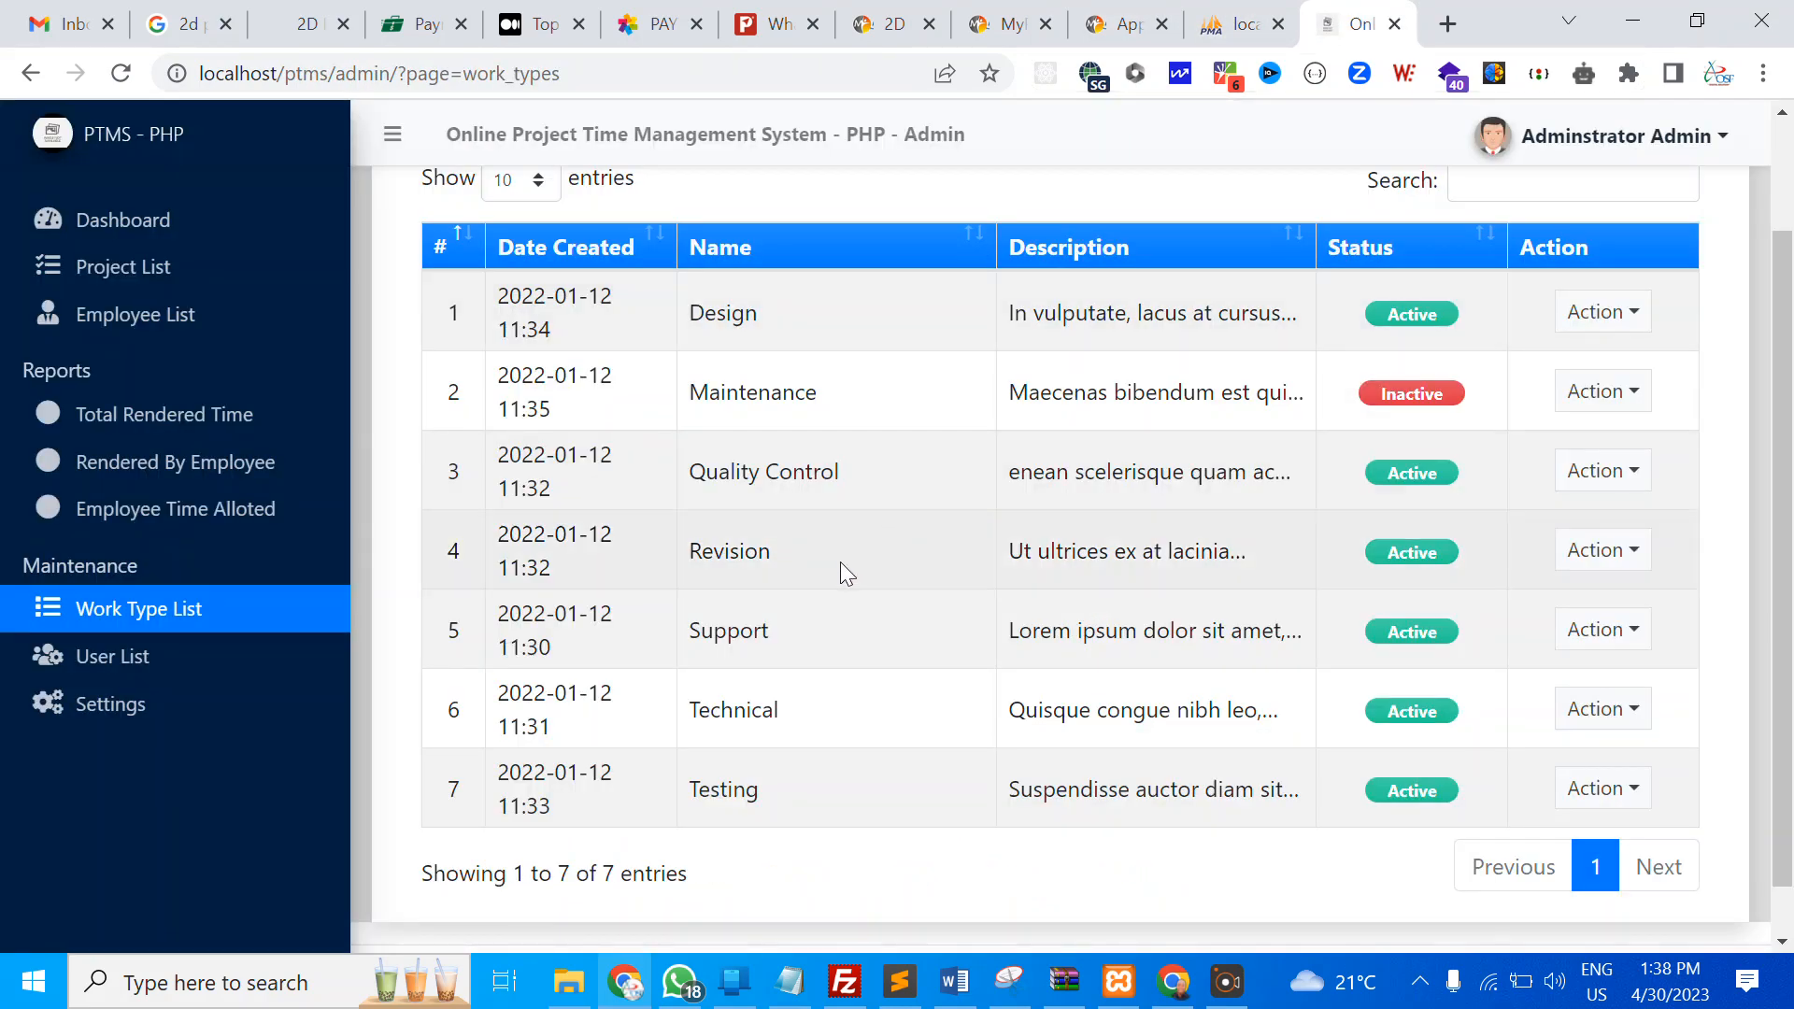
pyautogui.scroll(2, 839, 562)
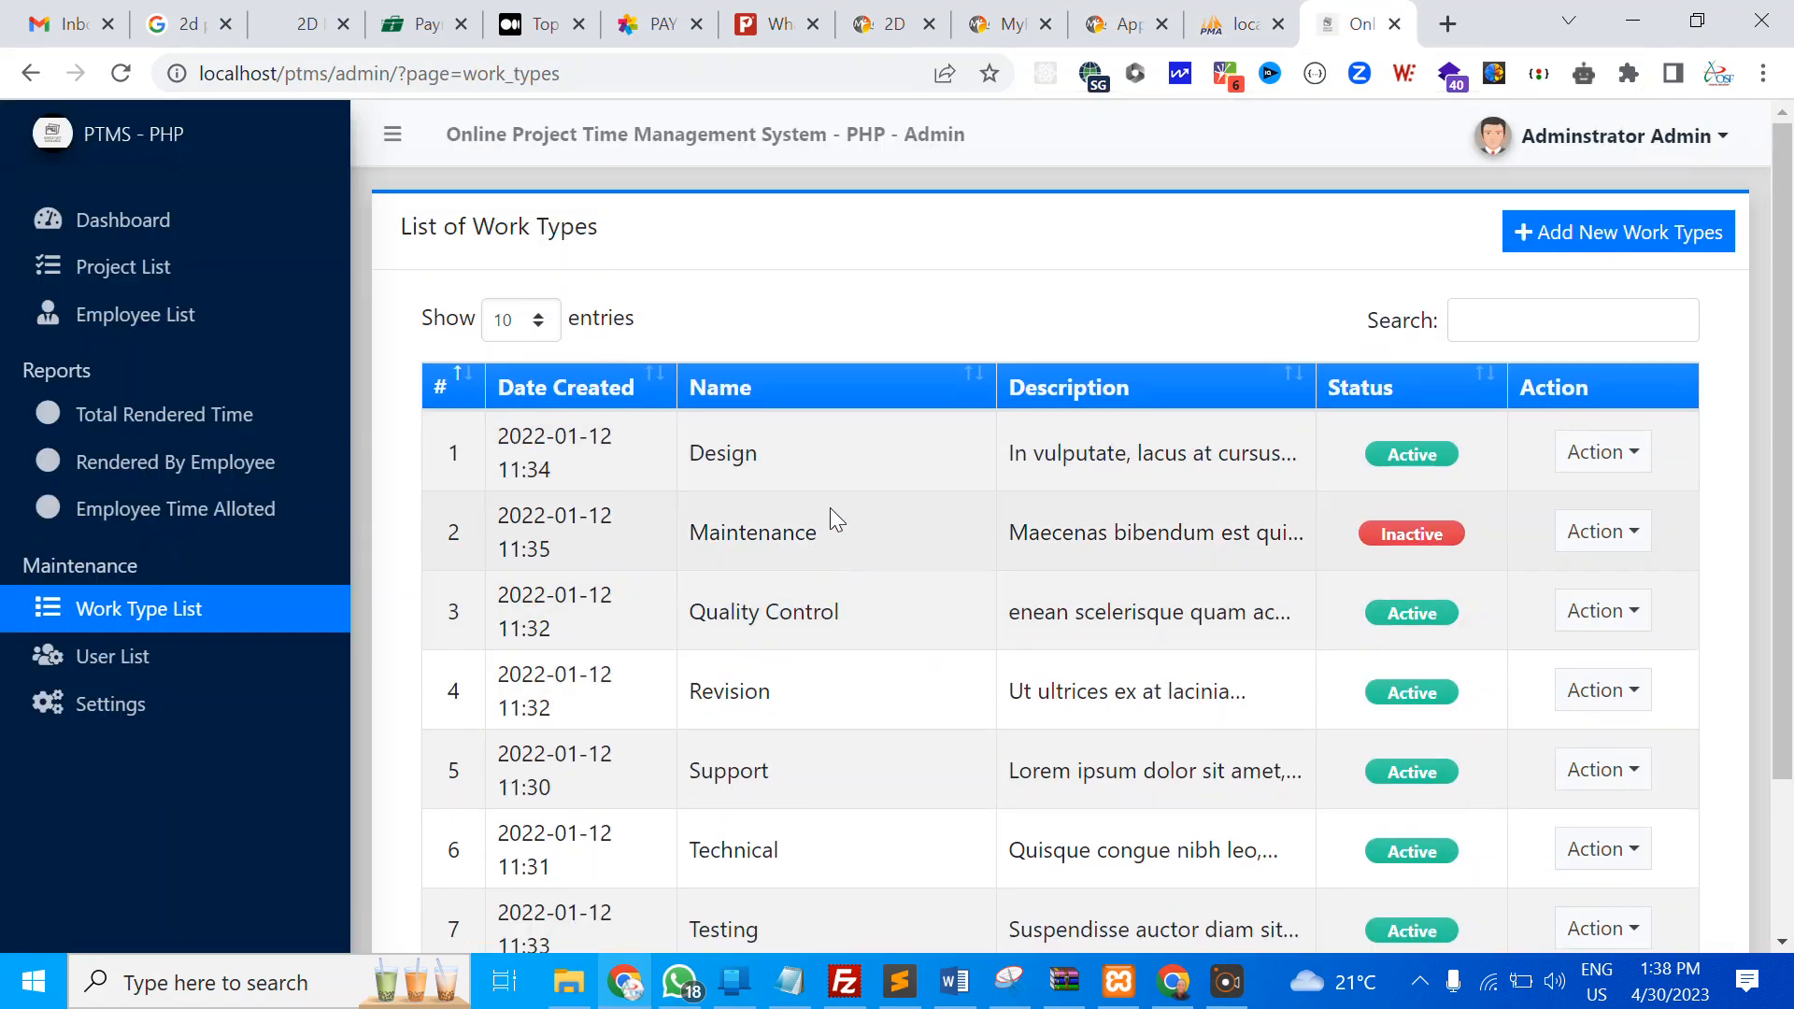
# Open and dismiss the new work type form and Revision details, then log out as administrator
pyautogui.click(1589, 245)
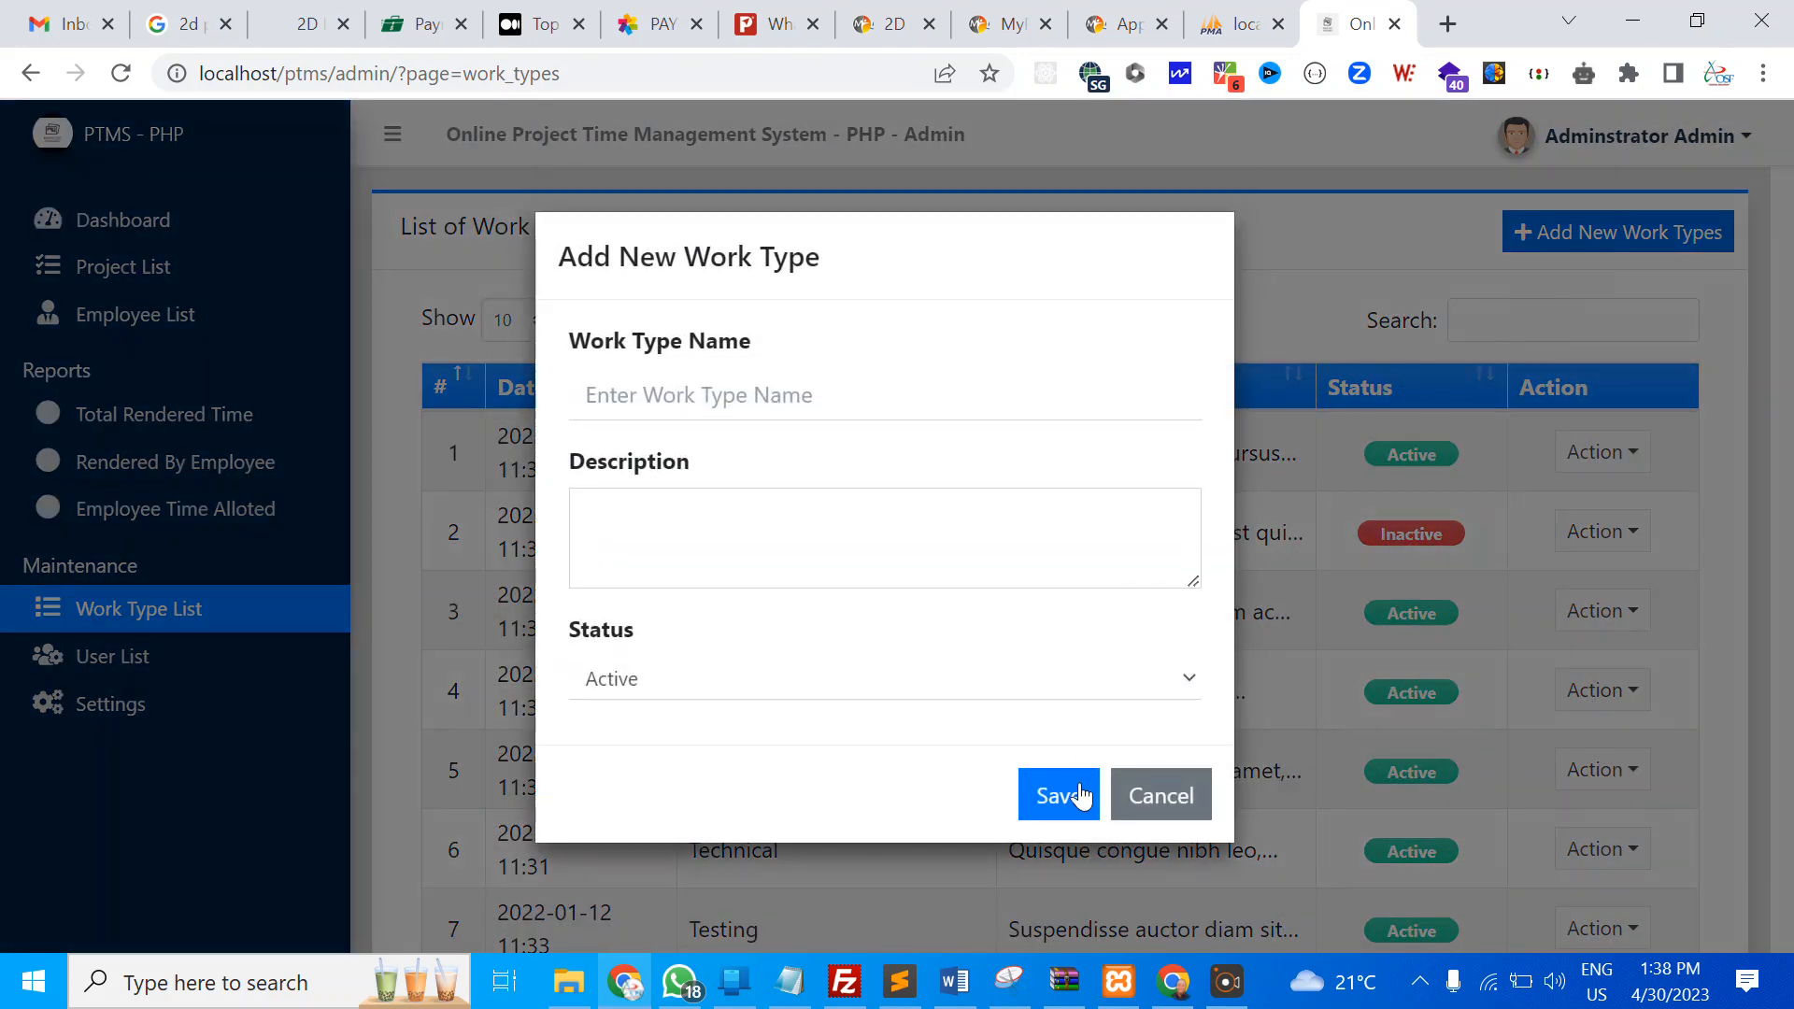
pyautogui.click(1160, 795)
pyautogui.scroll(-2, 1402, 654)
pyautogui.click(1602, 492)
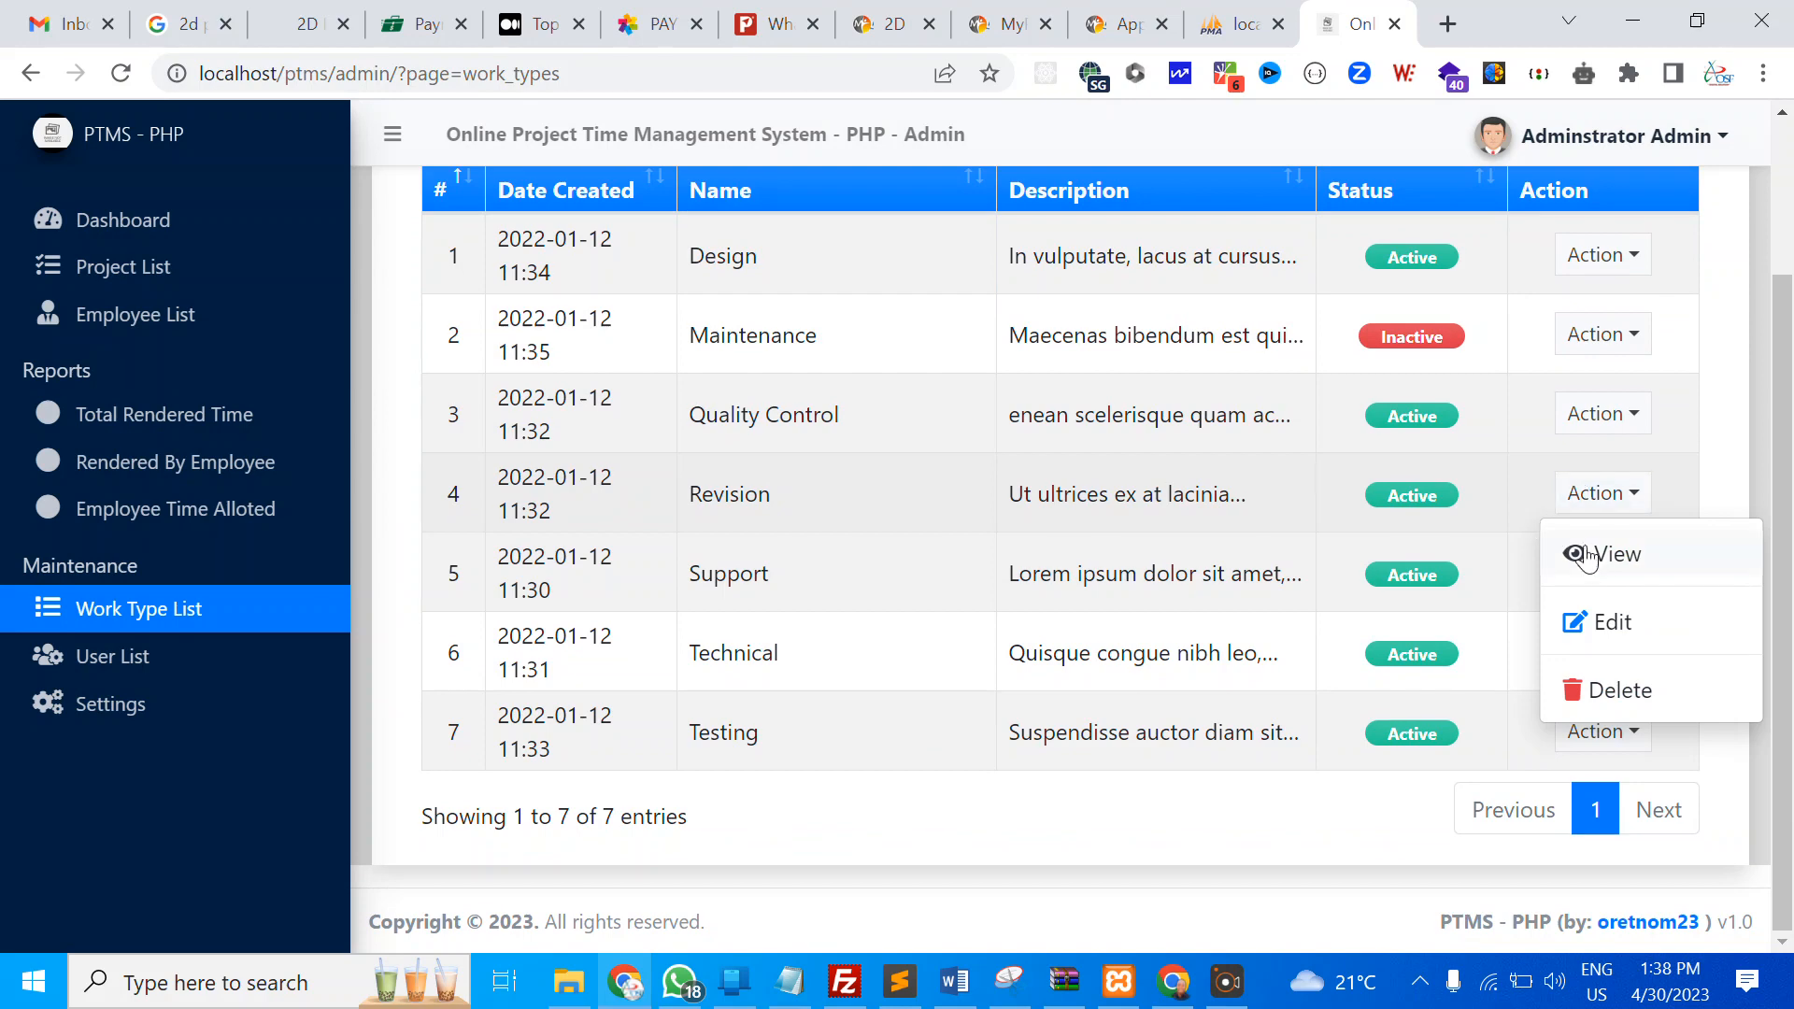
pyautogui.click(1611, 621)
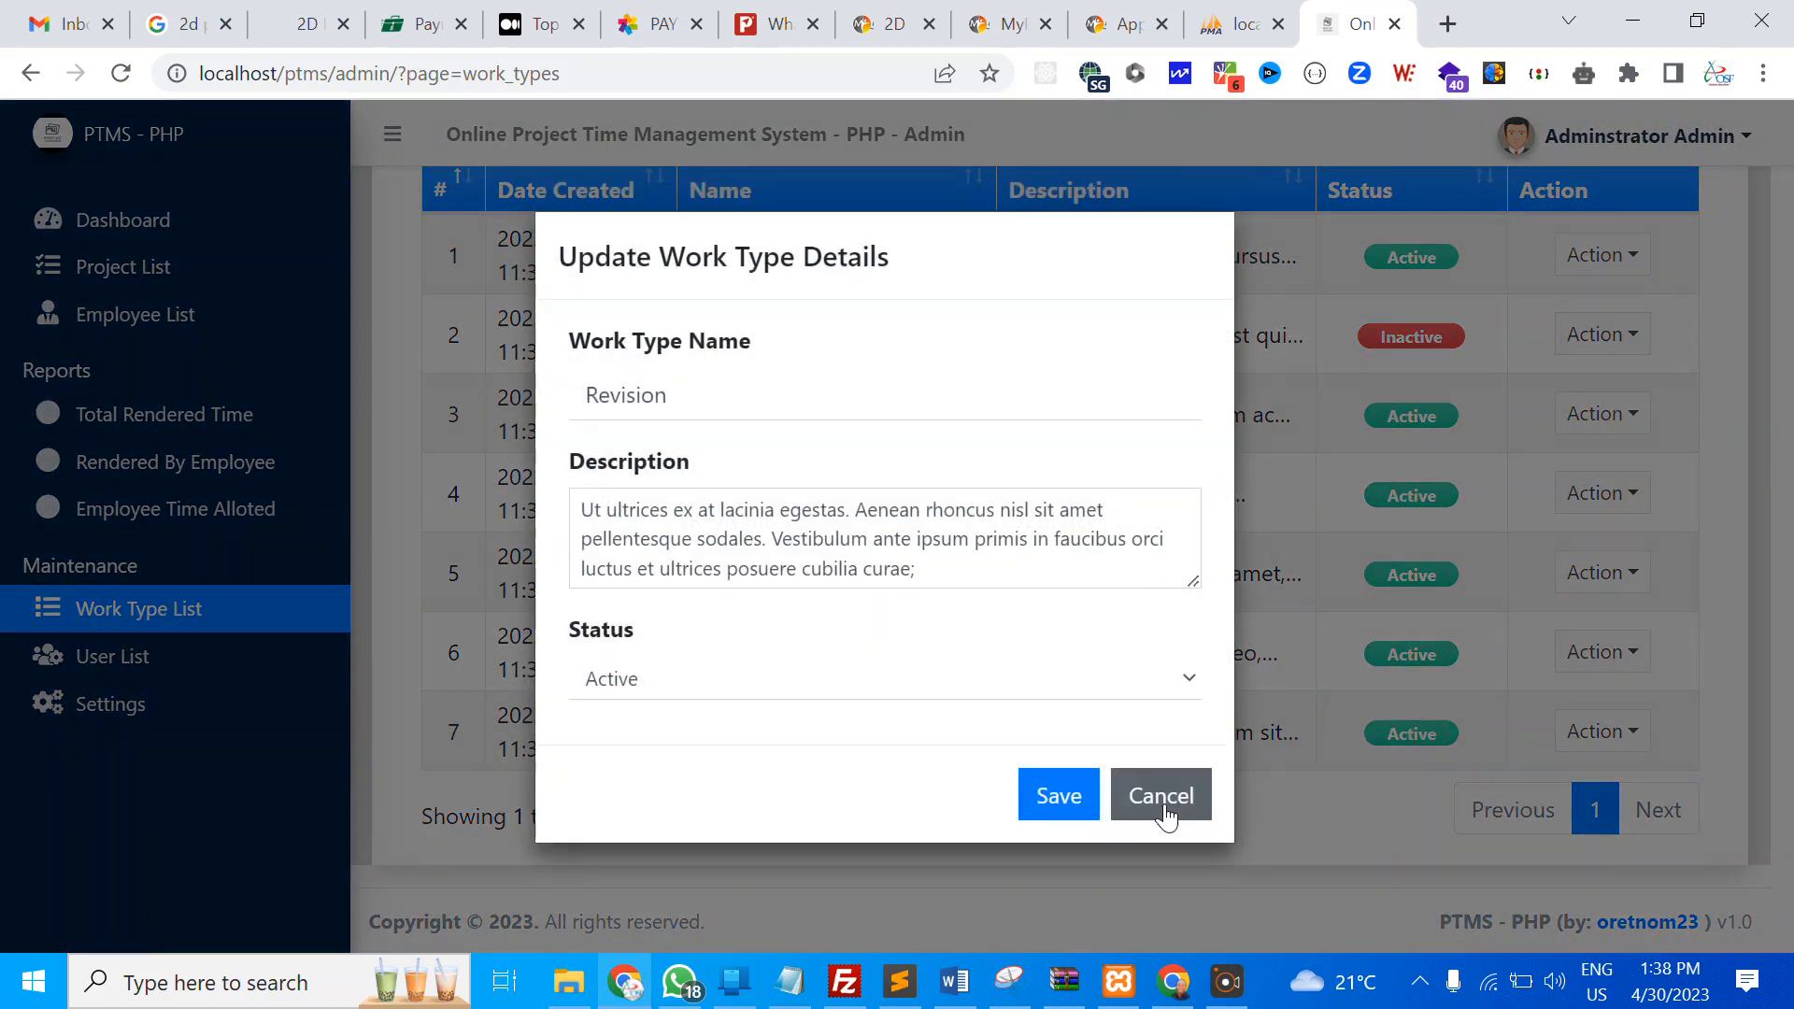
pyautogui.click(1164, 807)
pyautogui.scroll(2, 1542, 206)
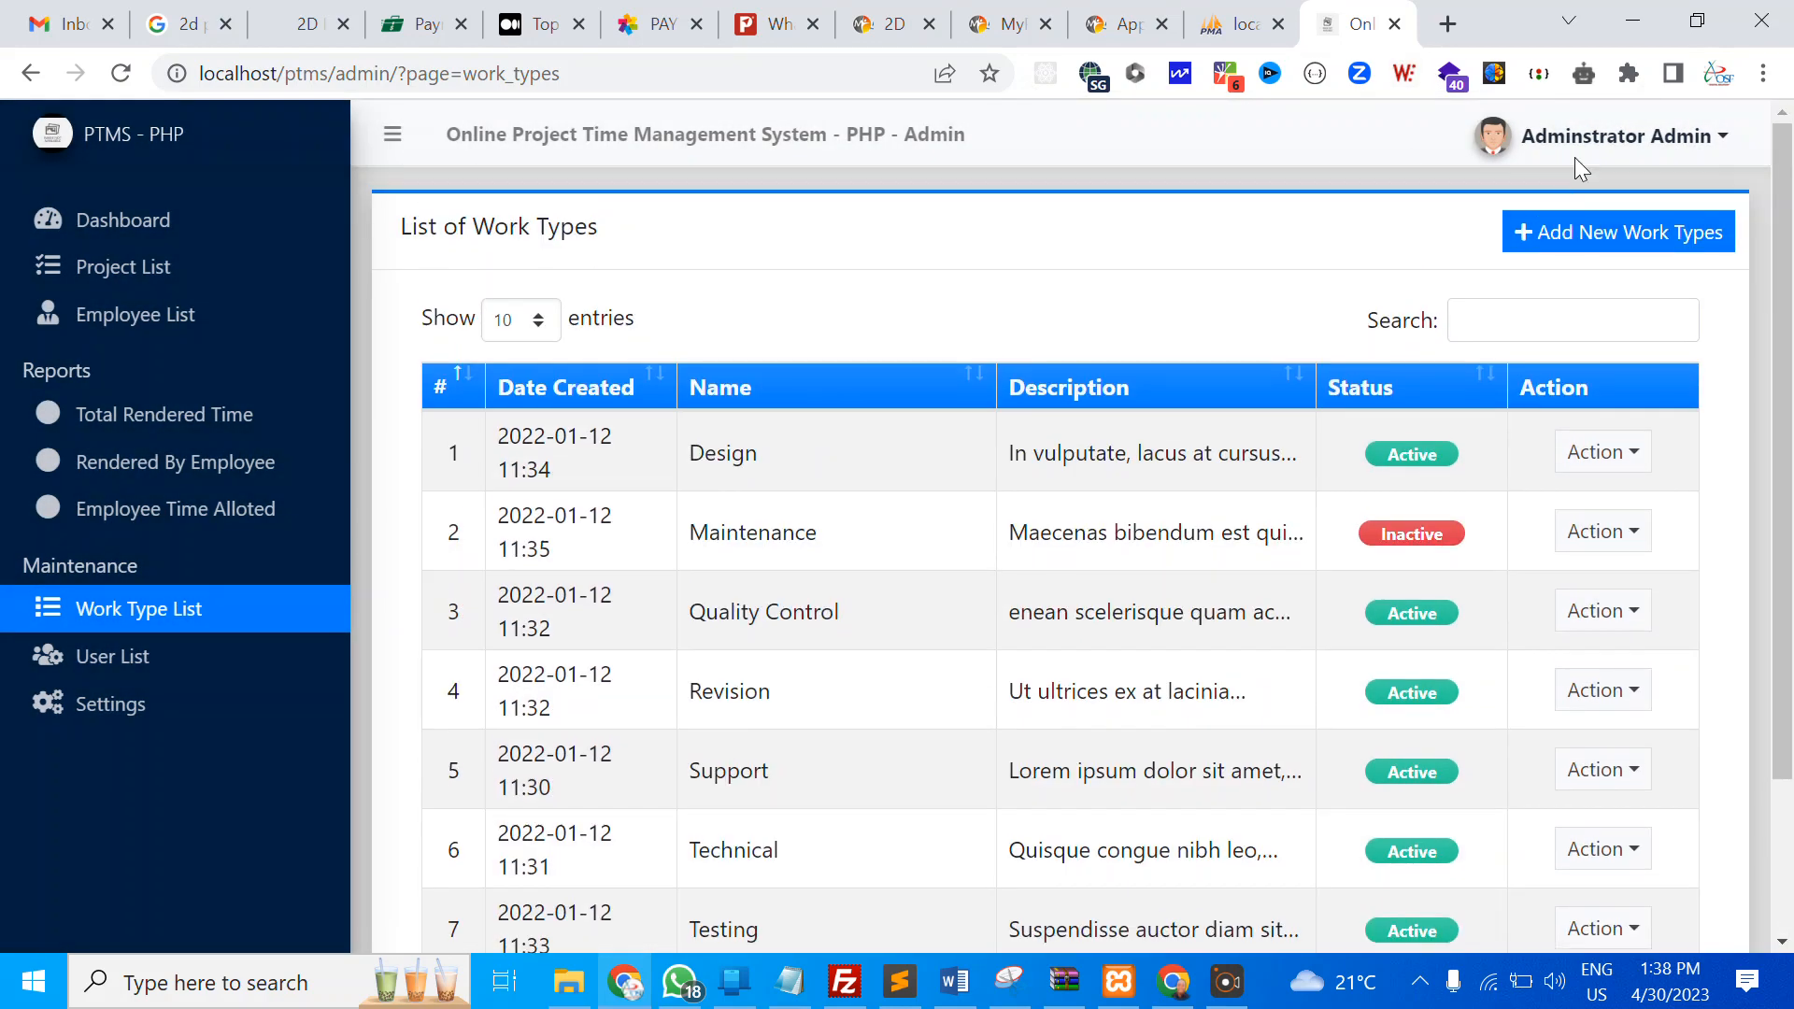
pyautogui.click(1579, 161)
pyautogui.click(1573, 254)
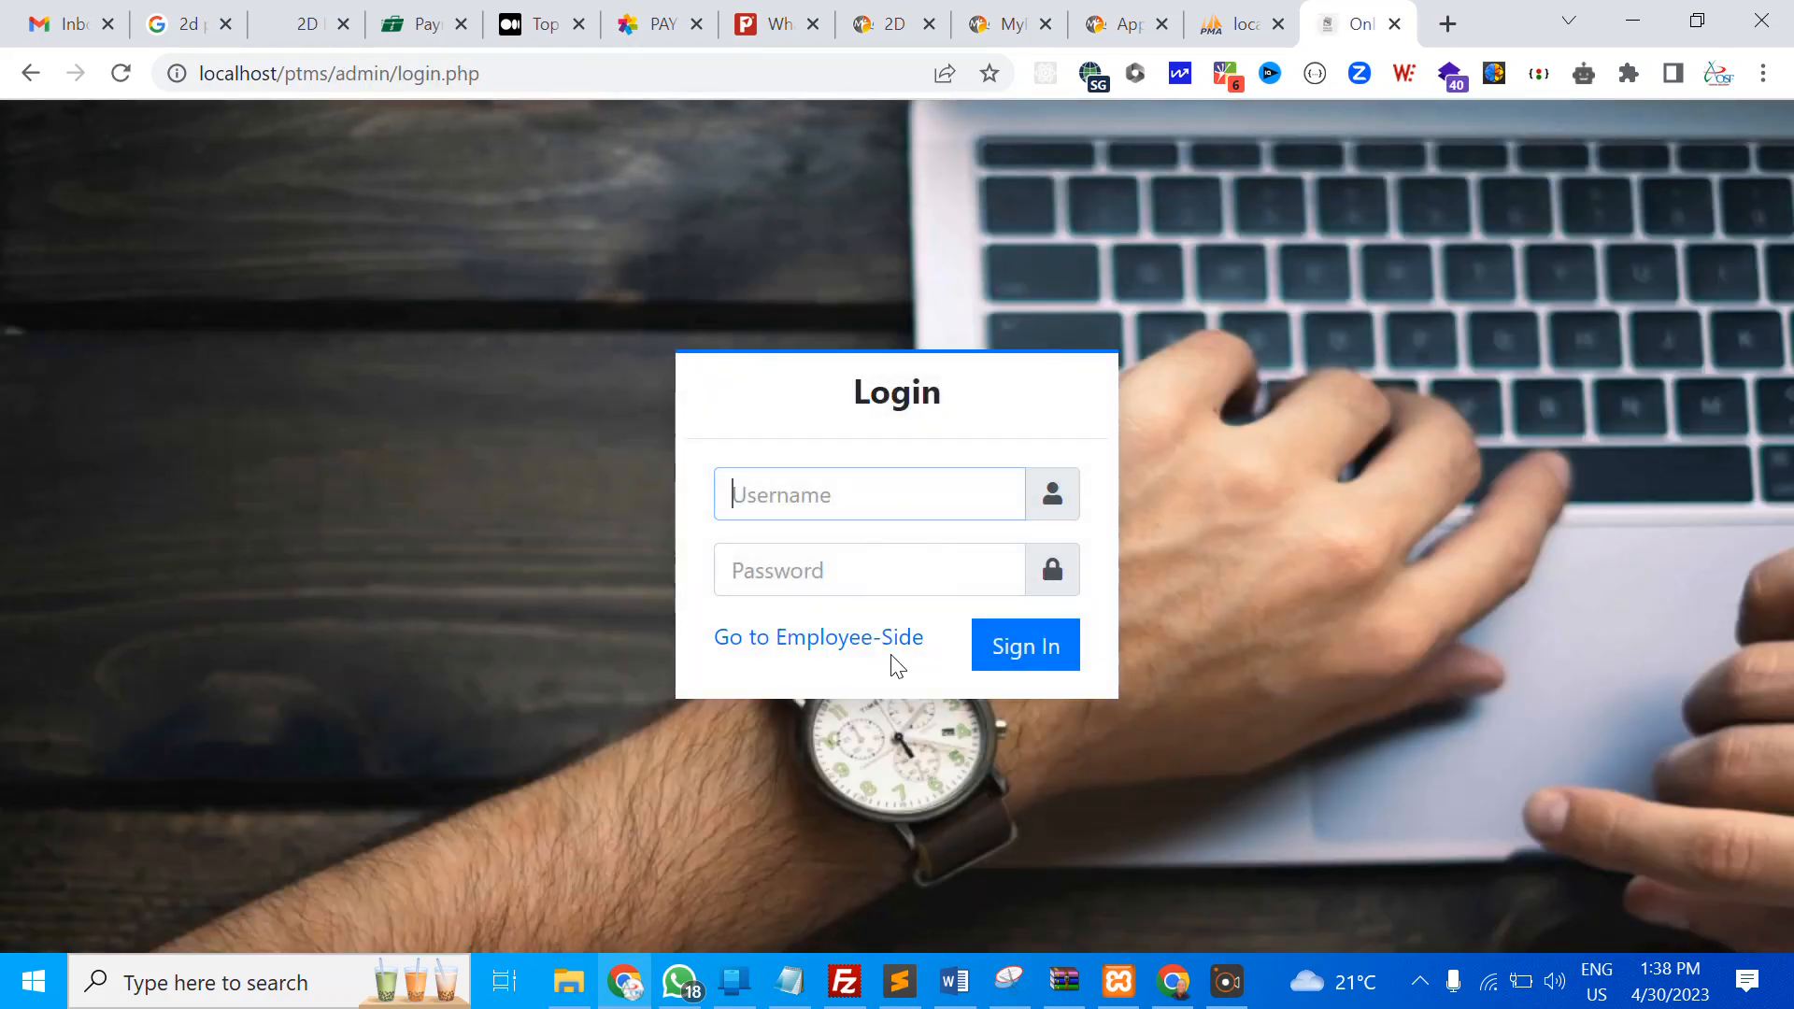
# Go to the employee-side login and sign in with the saved email and the employee's password
pyautogui.click(794, 651)
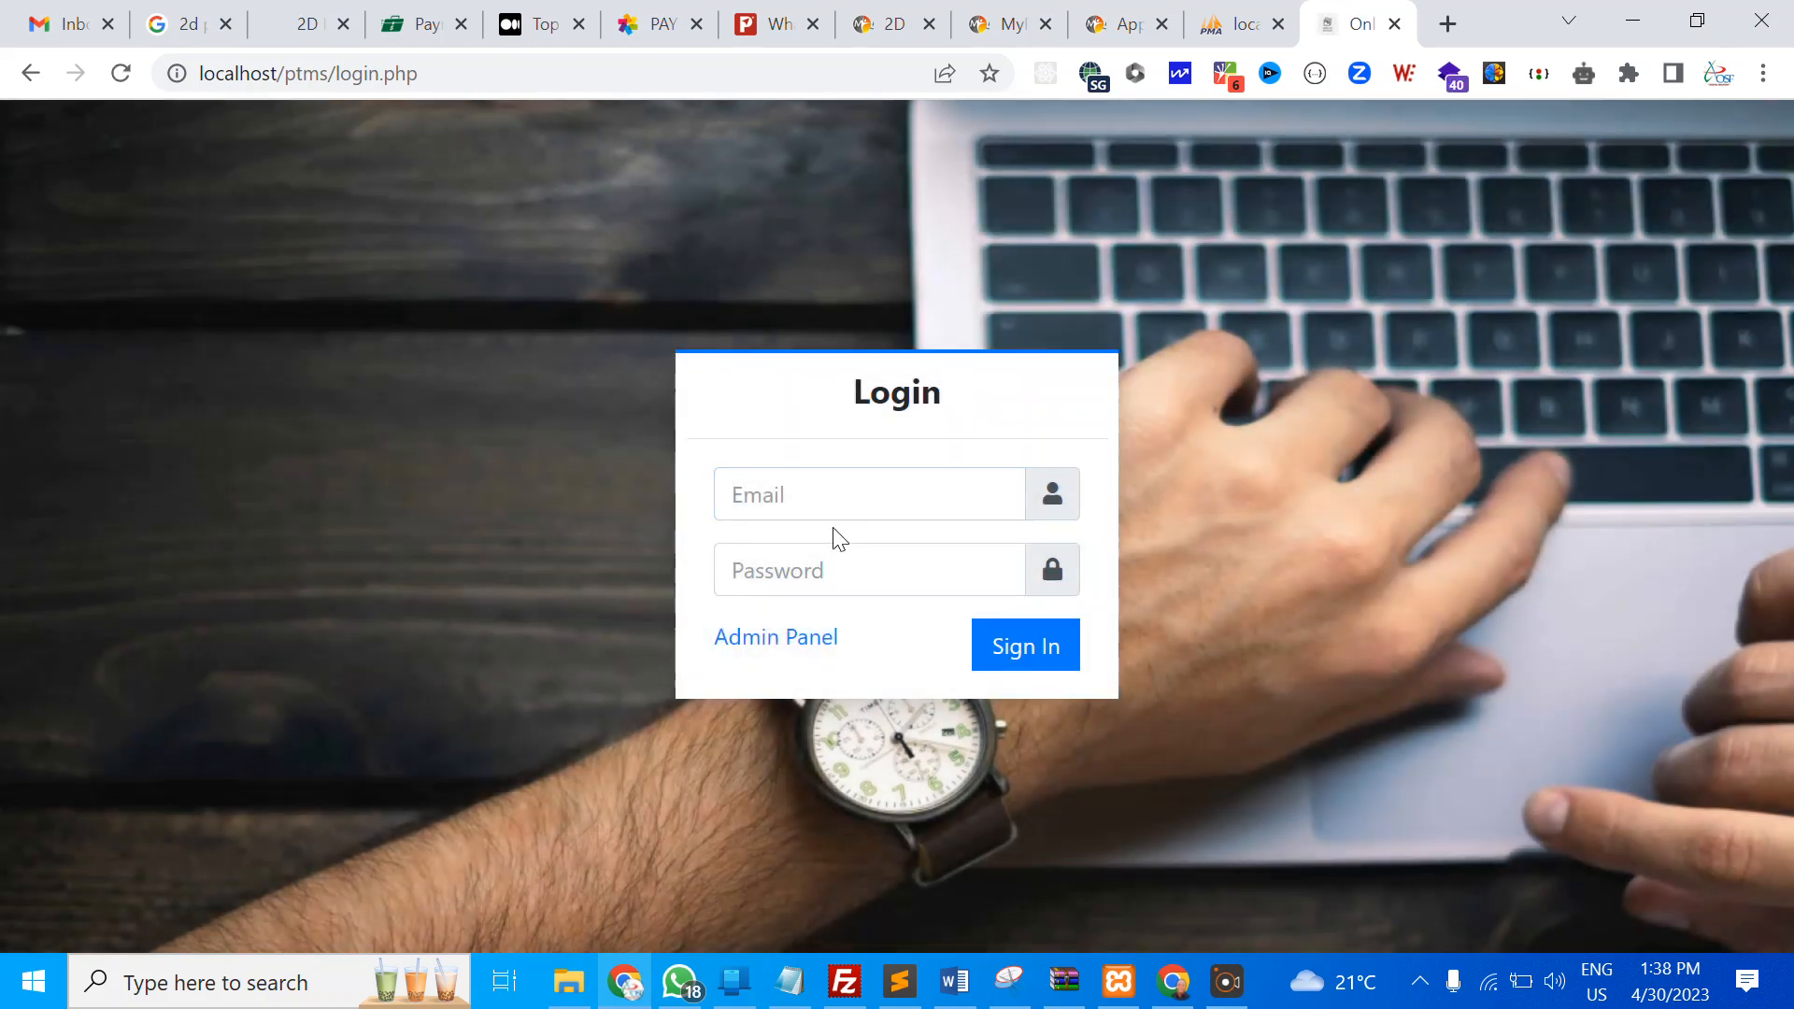
pyautogui.click(829, 507)
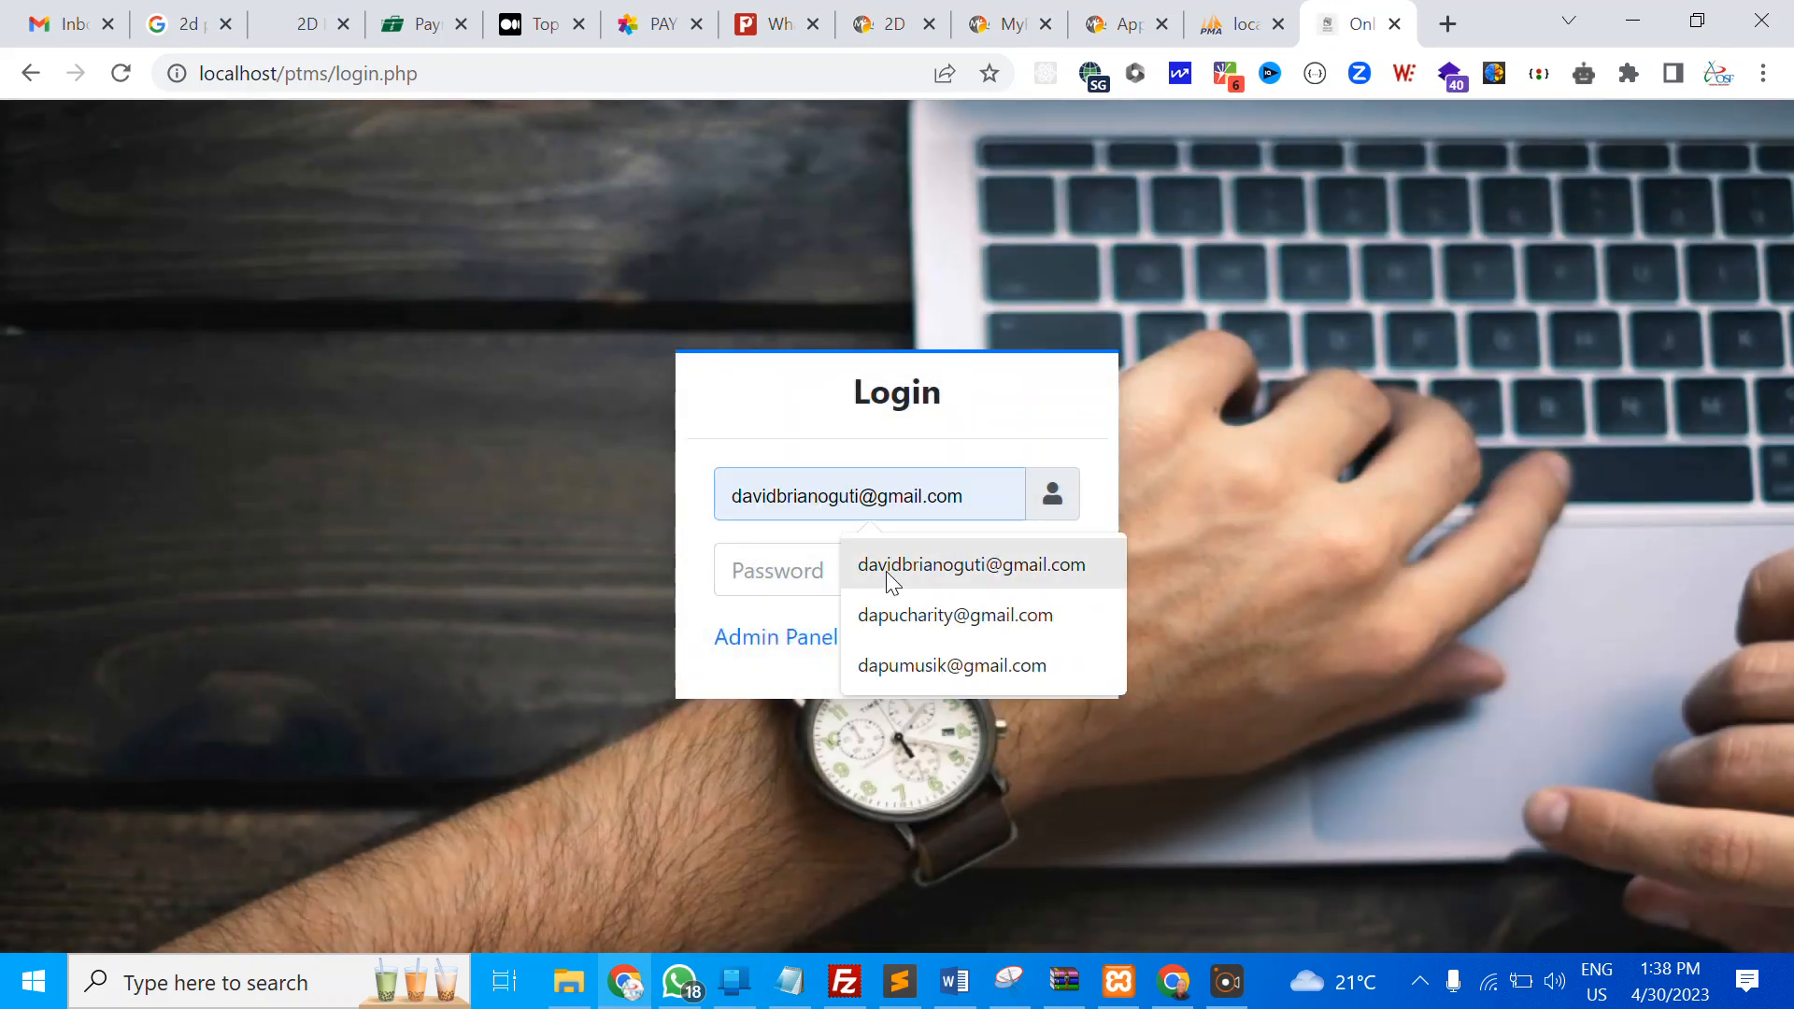
pyautogui.click(892, 581)
pyautogui.click(813, 580)
pyautogui.write('1234')
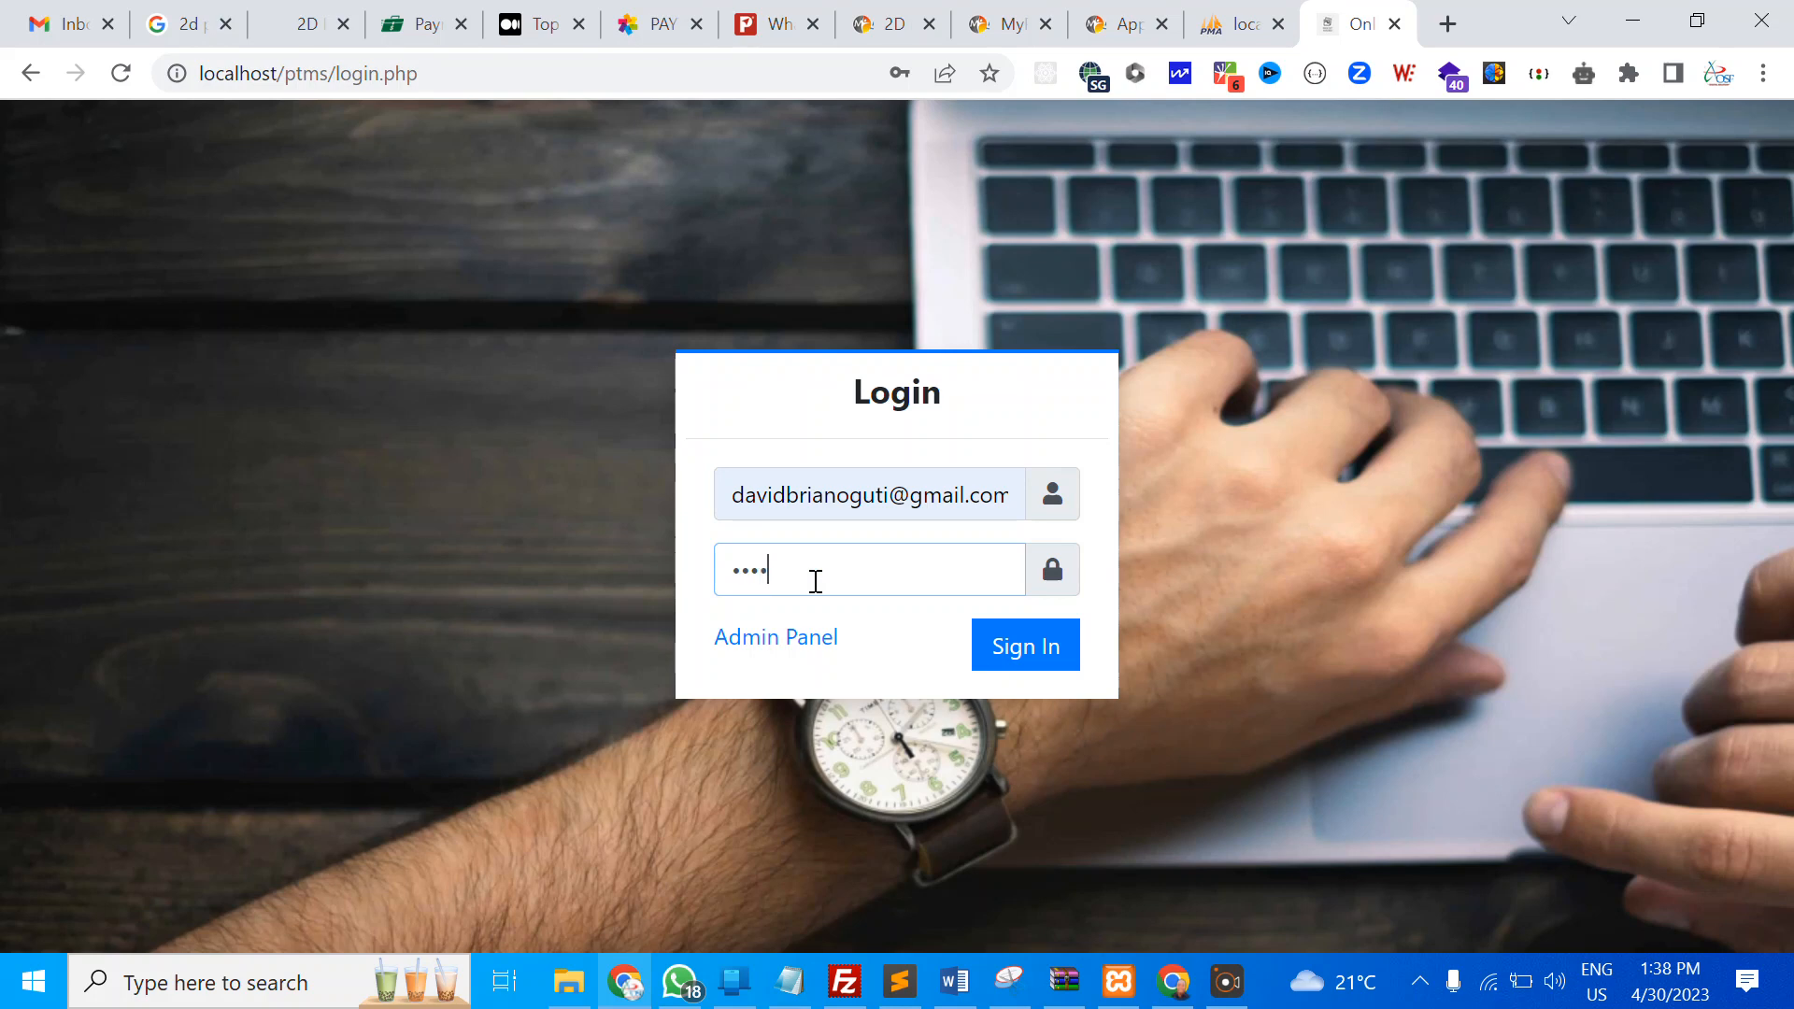
pyautogui.write('5')
pyautogui.press('Return')
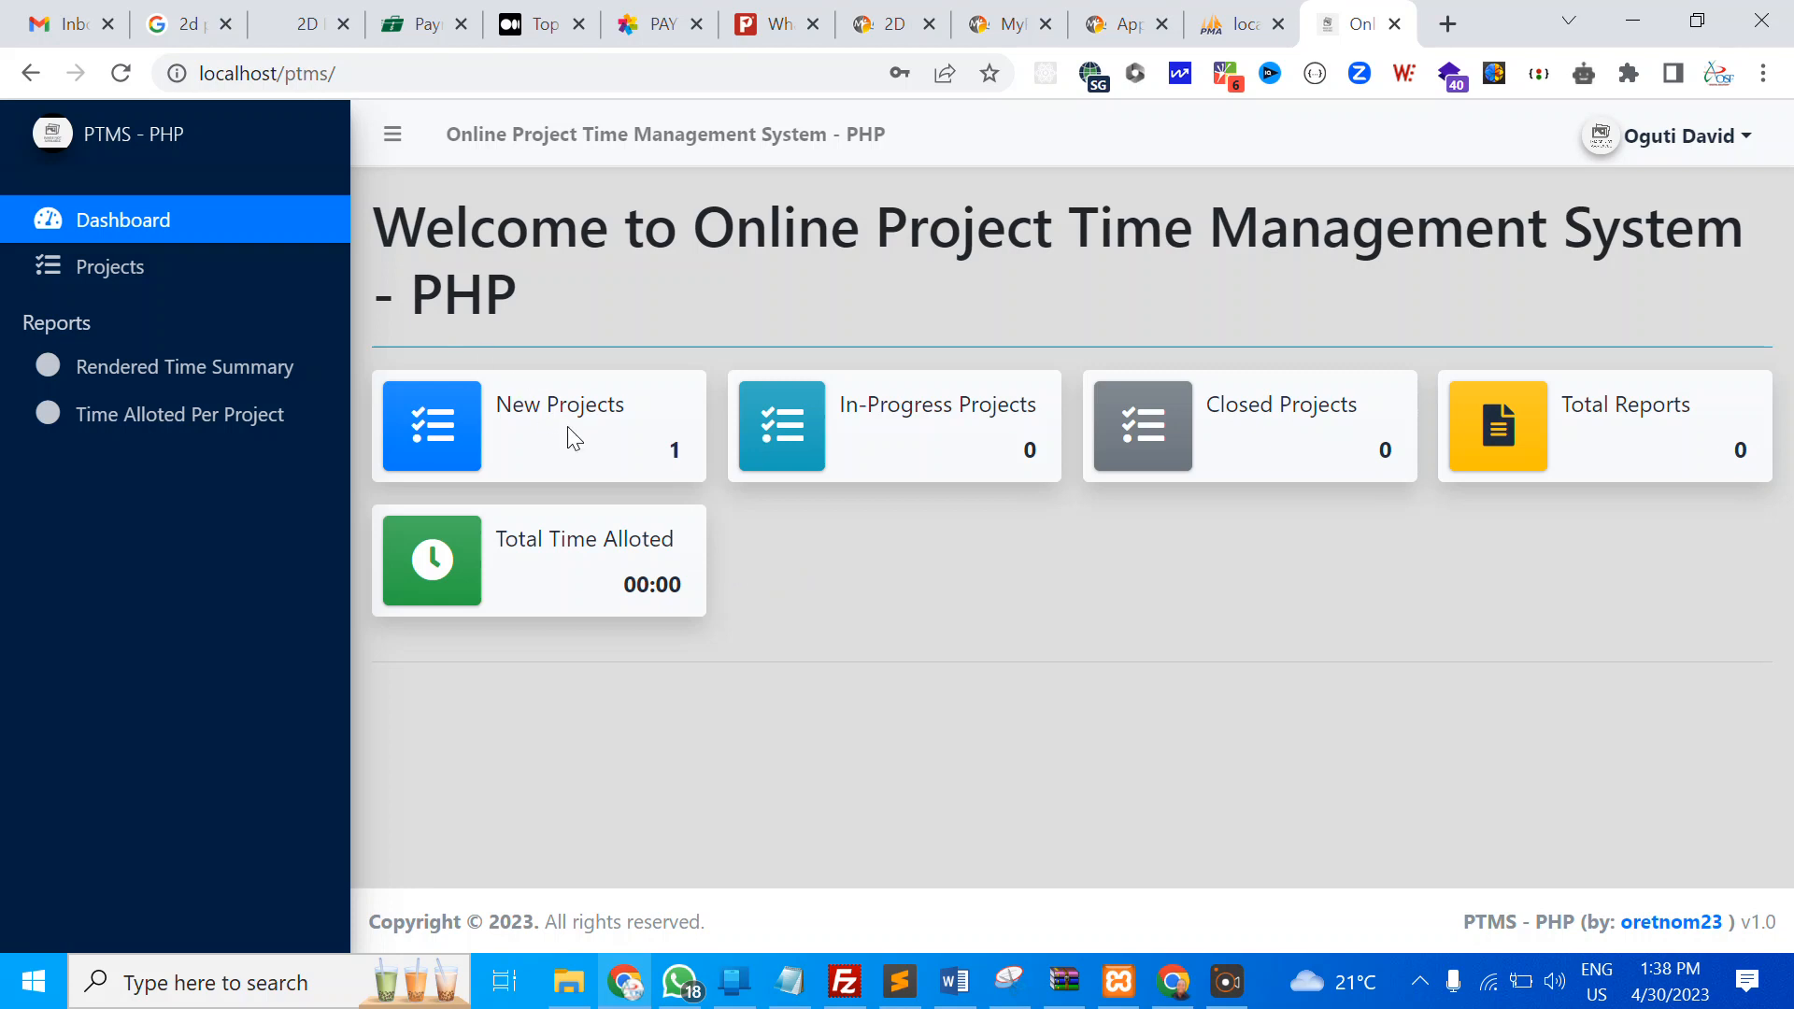
# From the employee's Projects list, inspect Website Design and Hosting's details, then reopen its Action menu
pyautogui.click(116, 288)
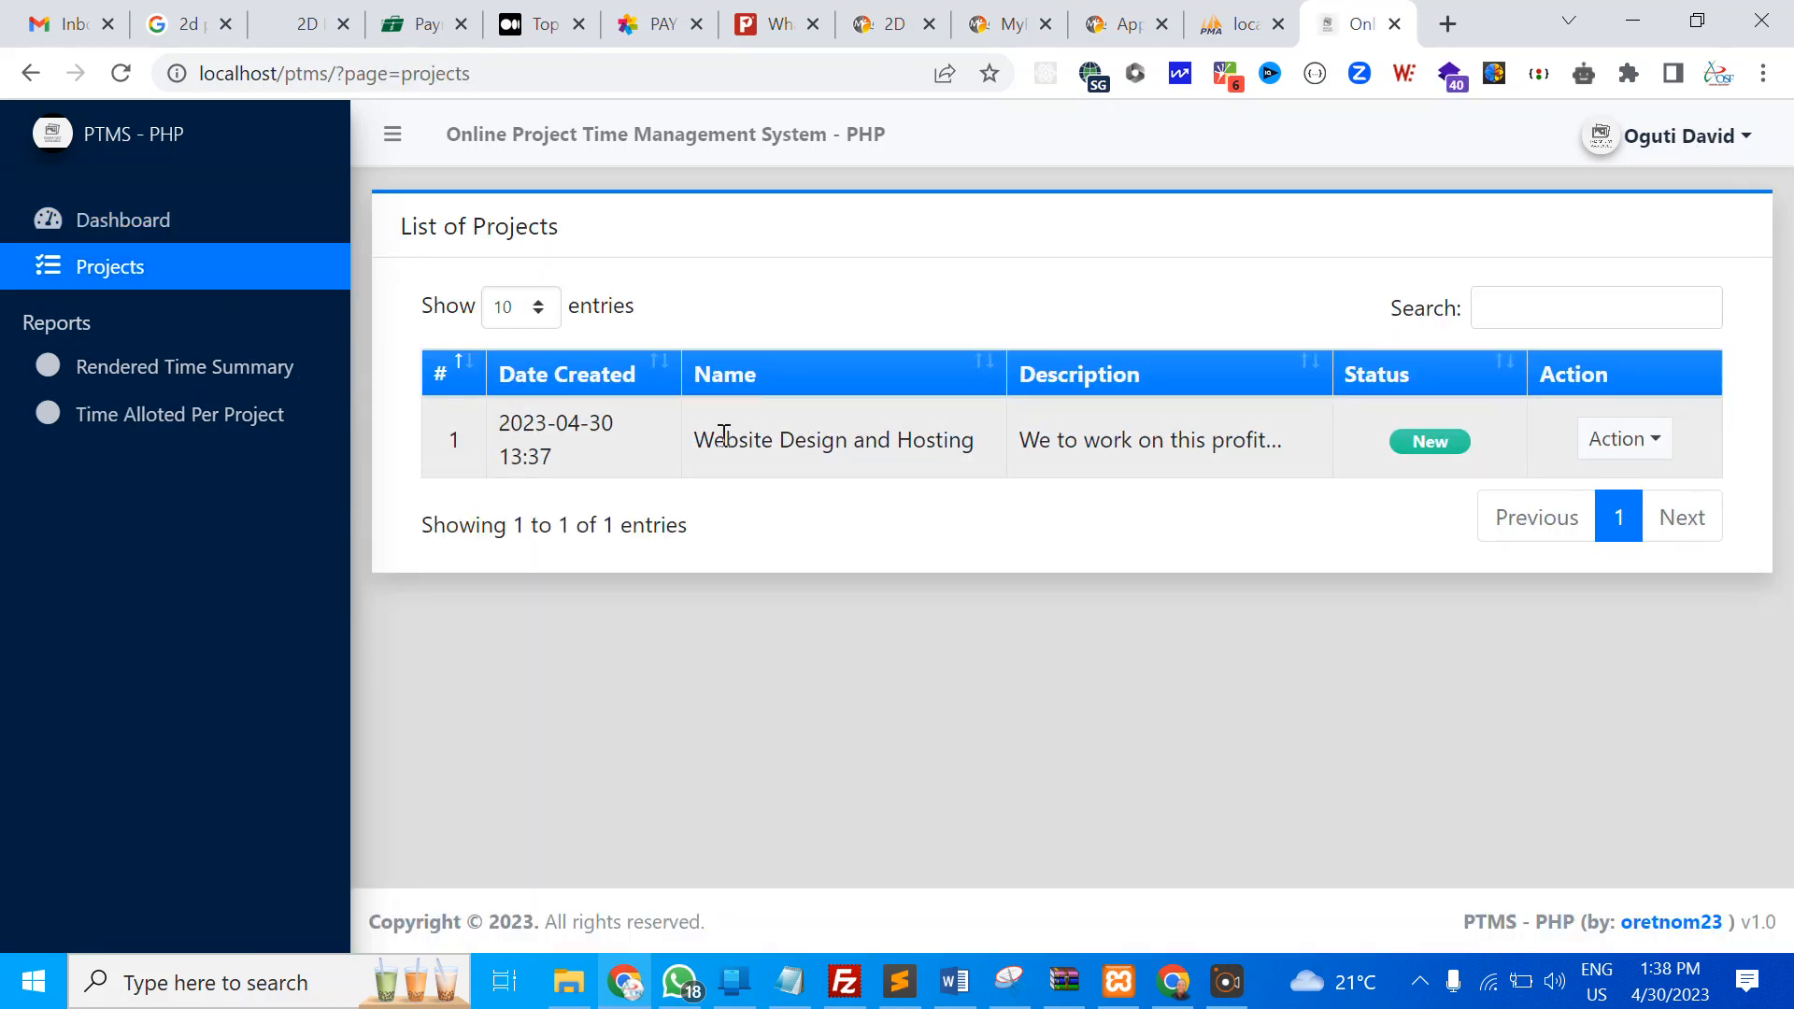
pyautogui.click(1606, 453)
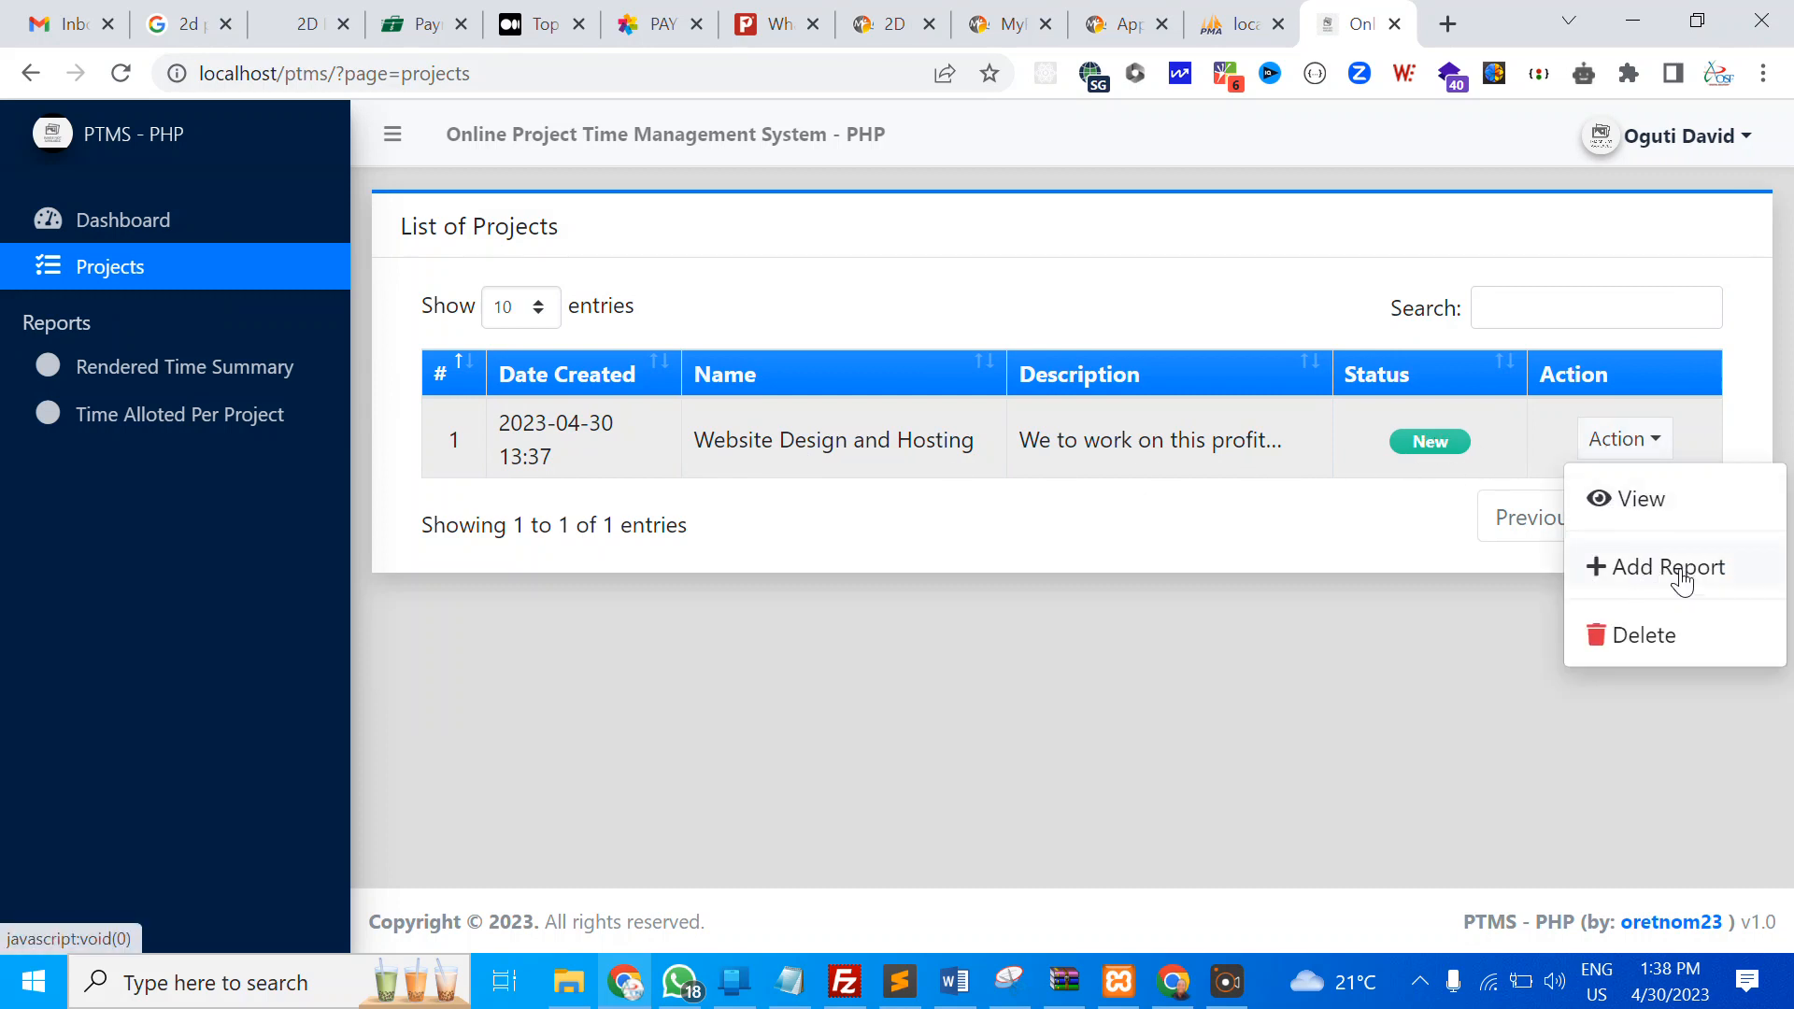
pyautogui.click(1651, 500)
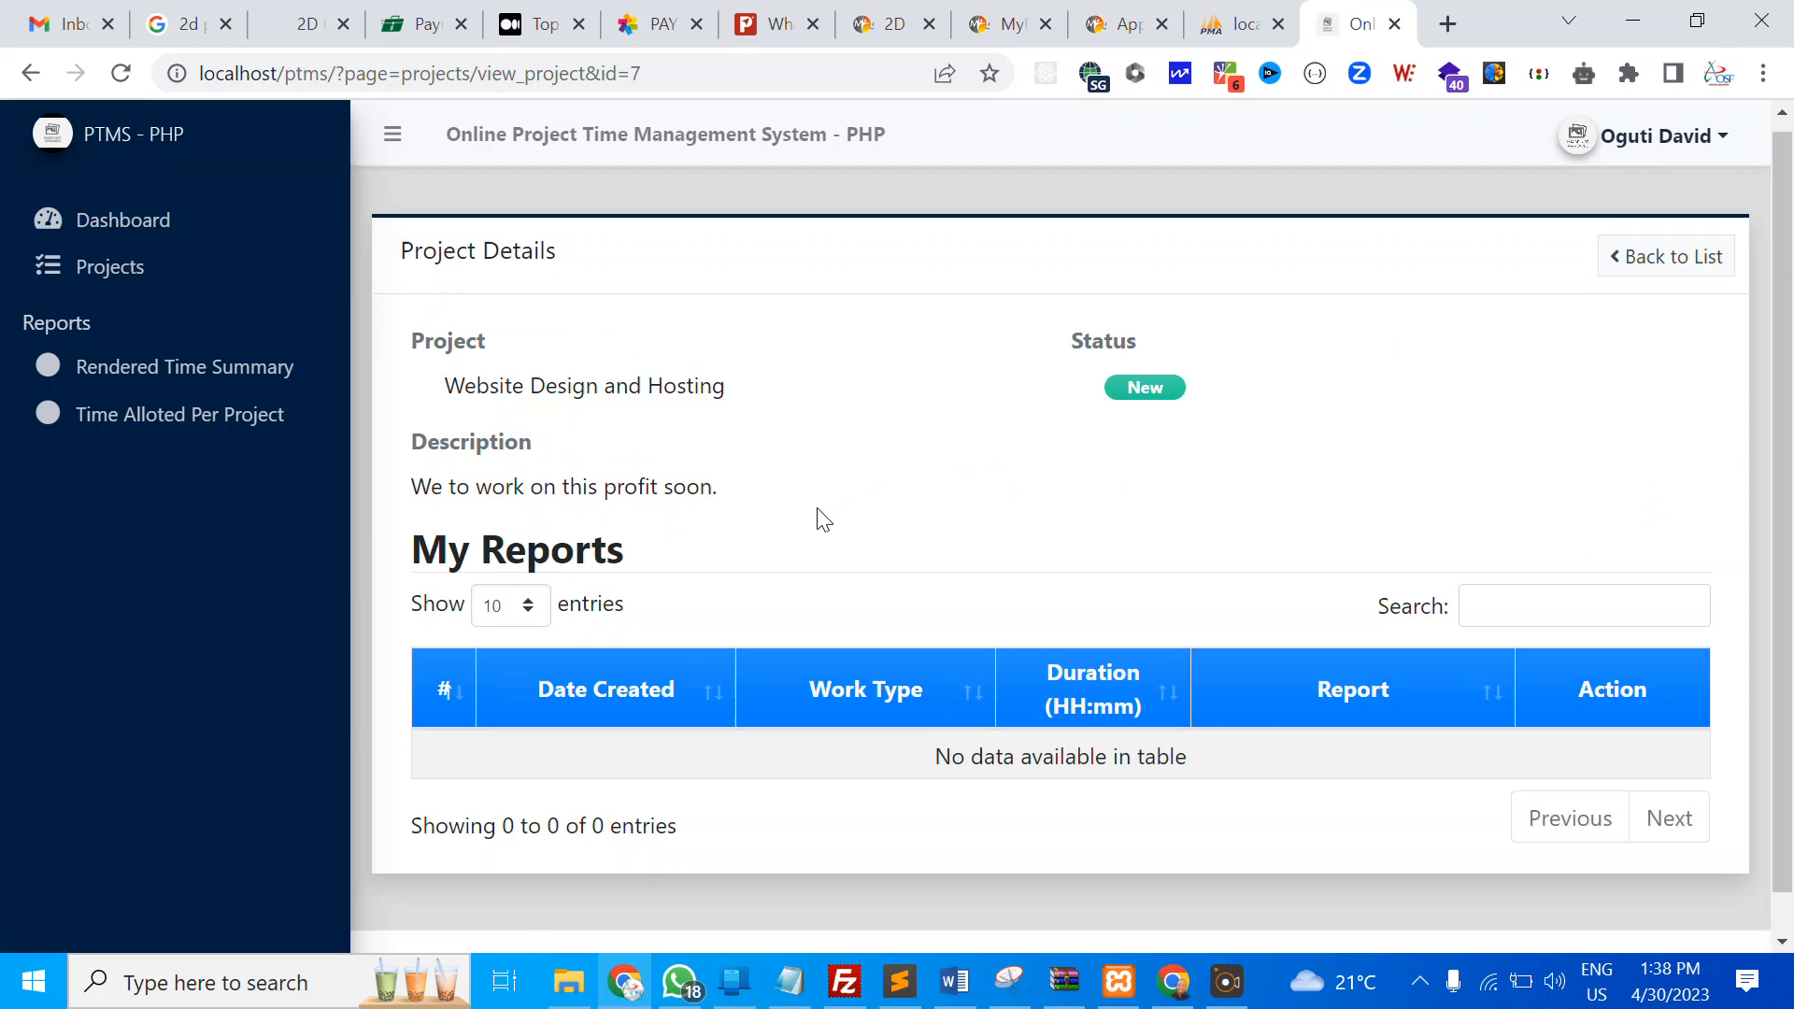
pyautogui.scroll(-1, 710, 556)
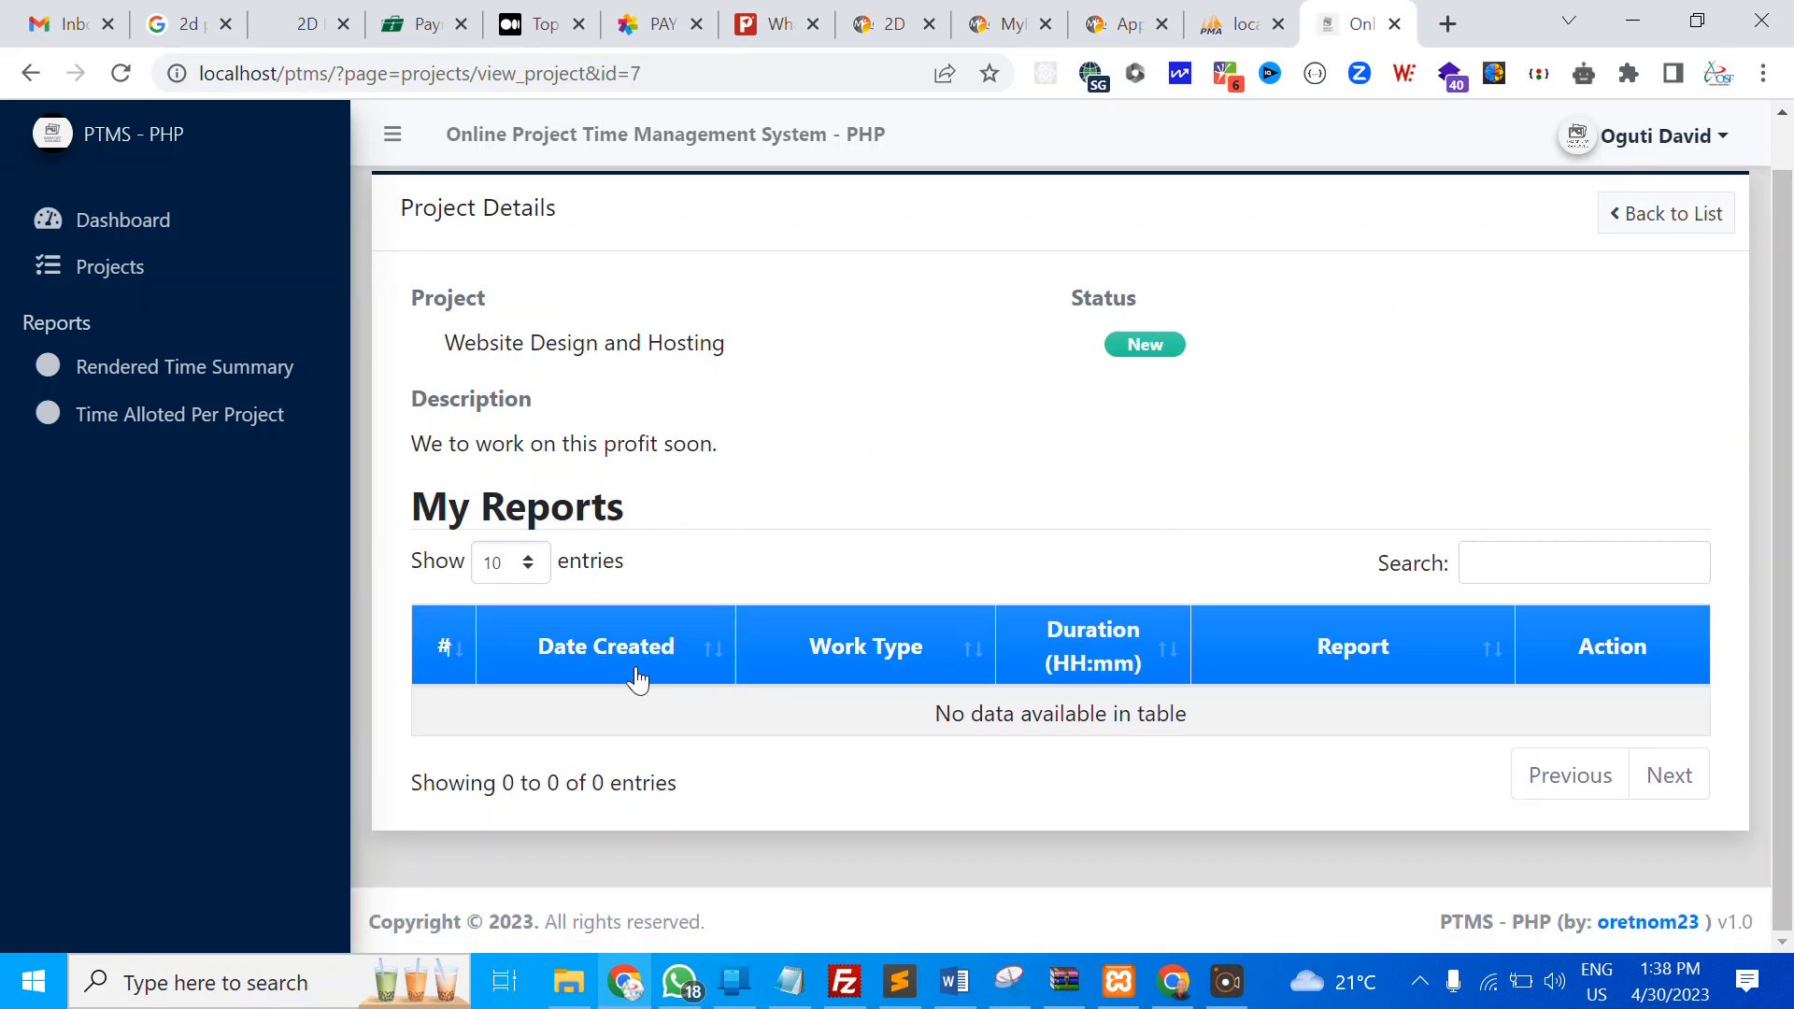
pyautogui.scroll(1, 509, 502)
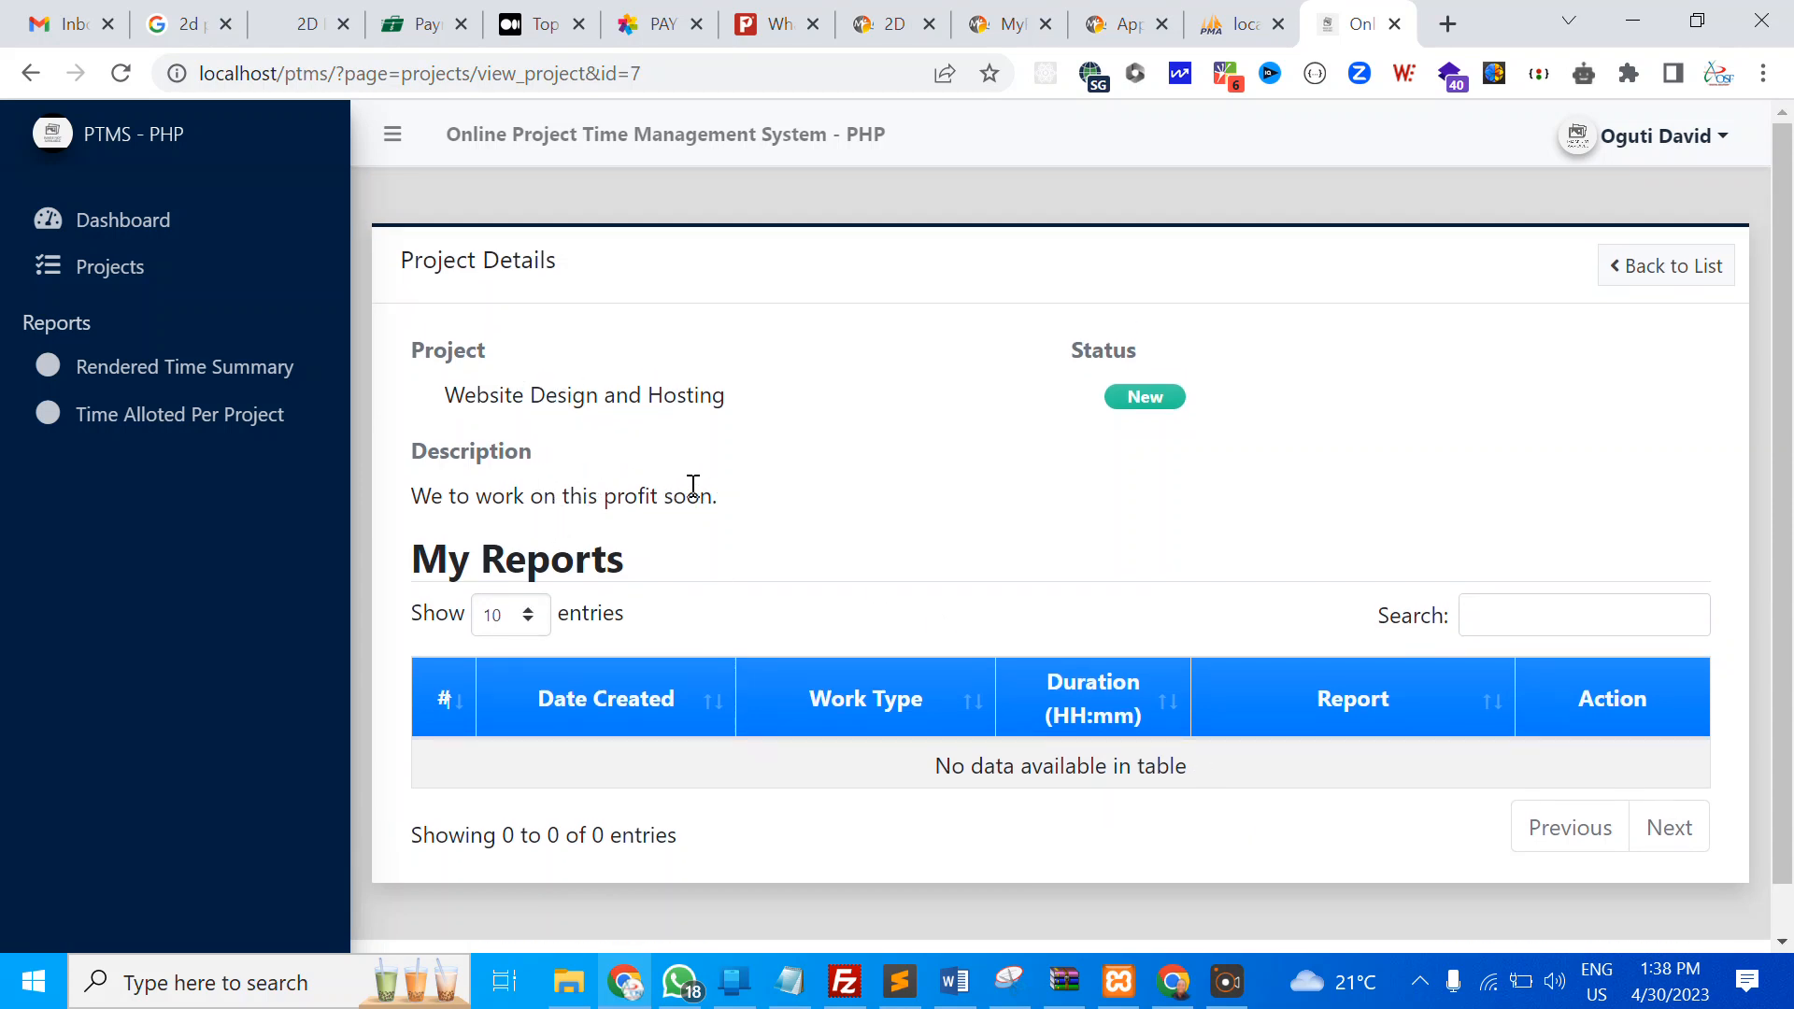
pyautogui.click(1651, 269)
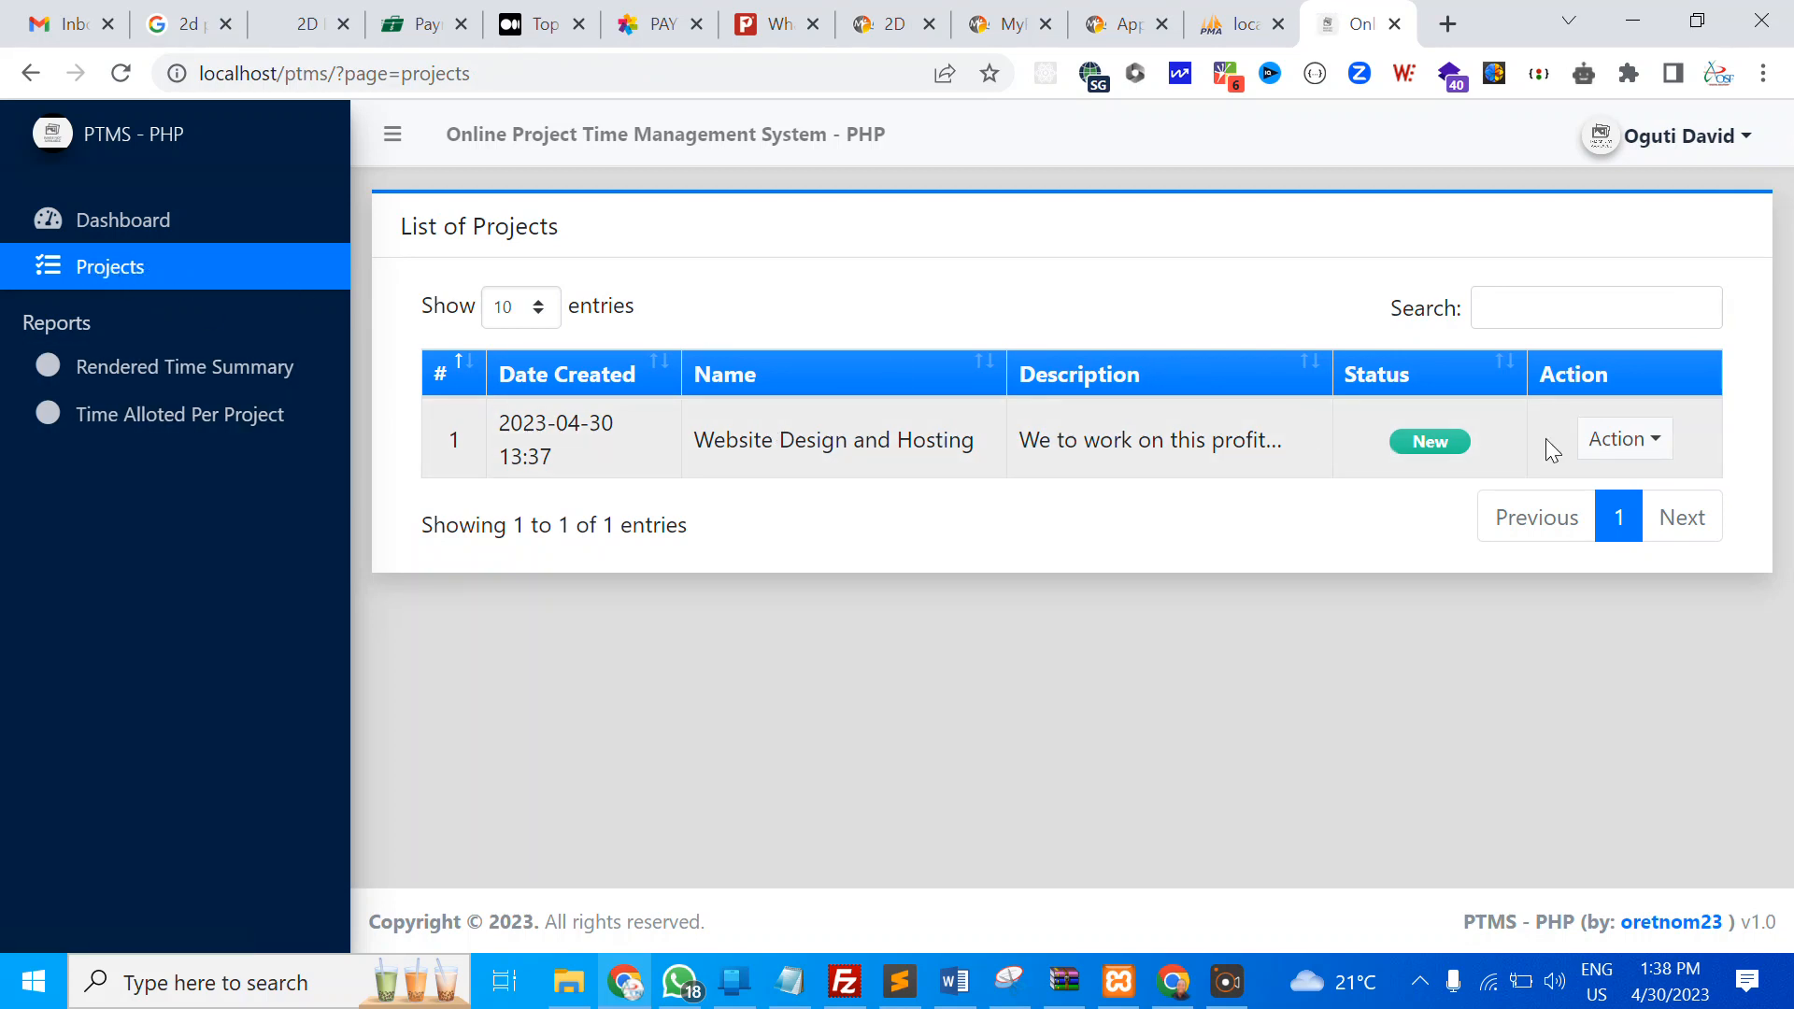
pyautogui.click(1579, 441)
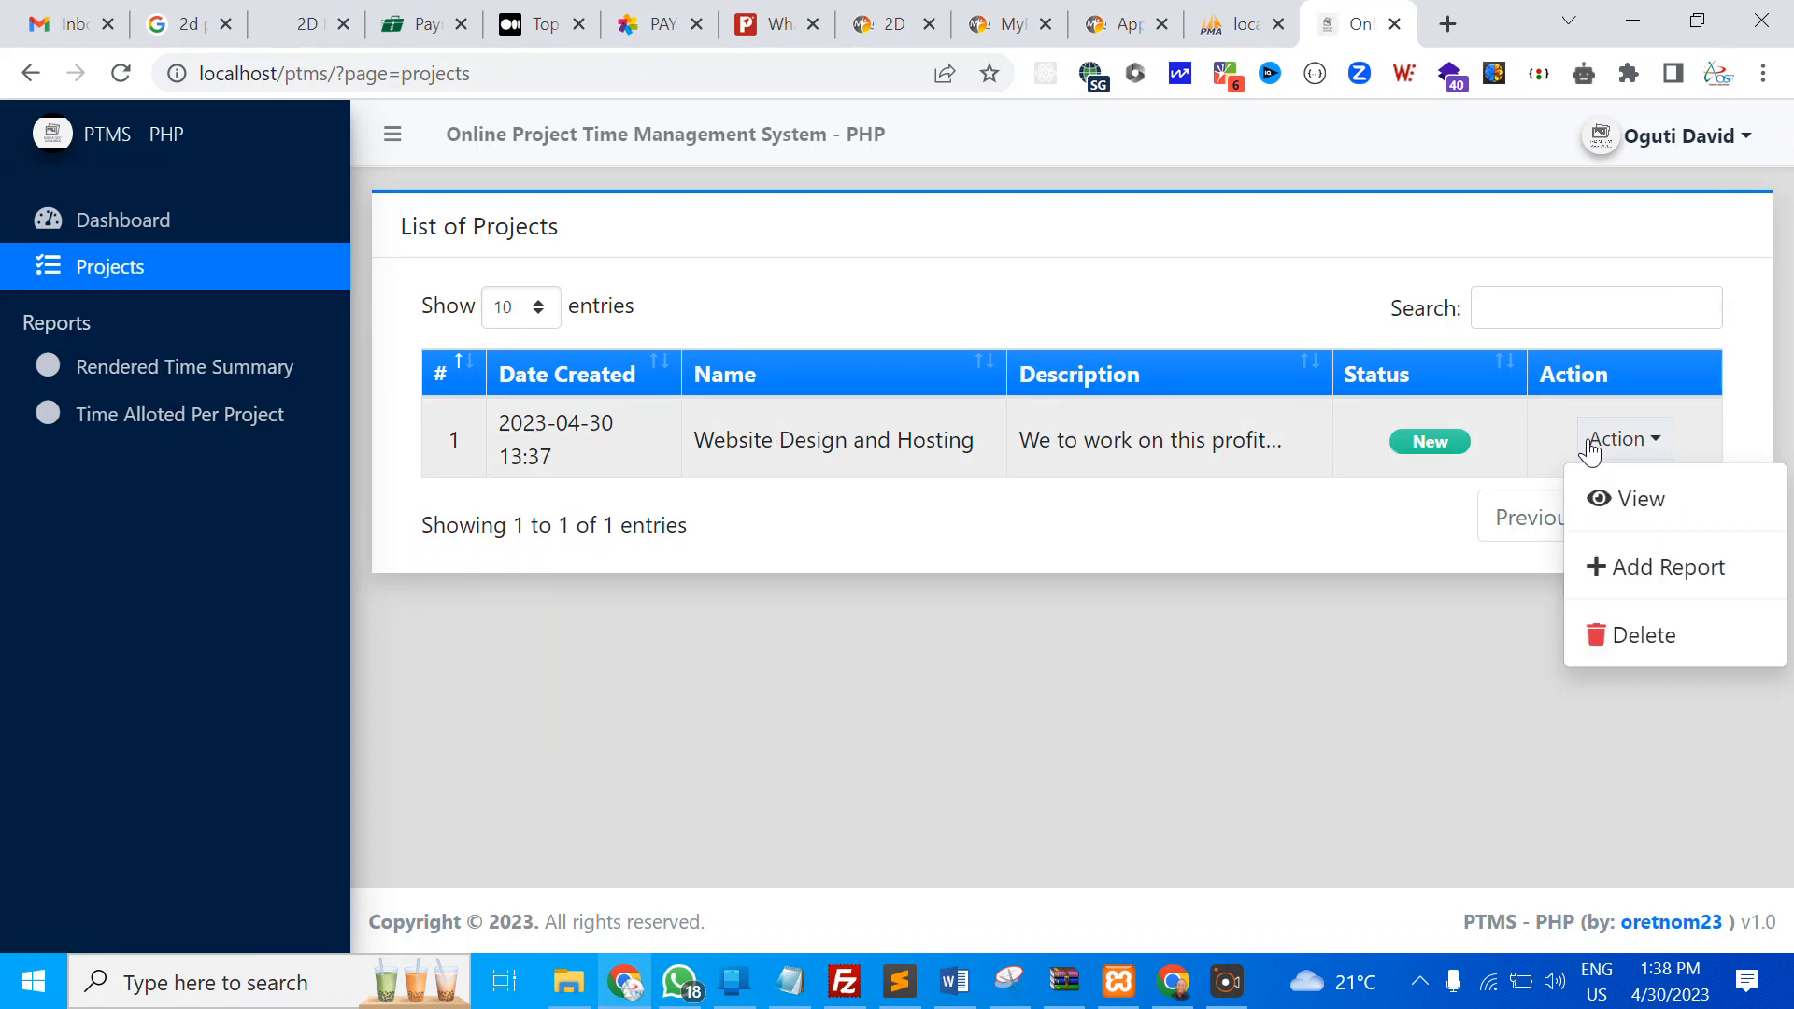
# Start a Website Design and Hosting report with work type Design, from 04/30/2023 01:39 PM
pyautogui.click(1649, 580)
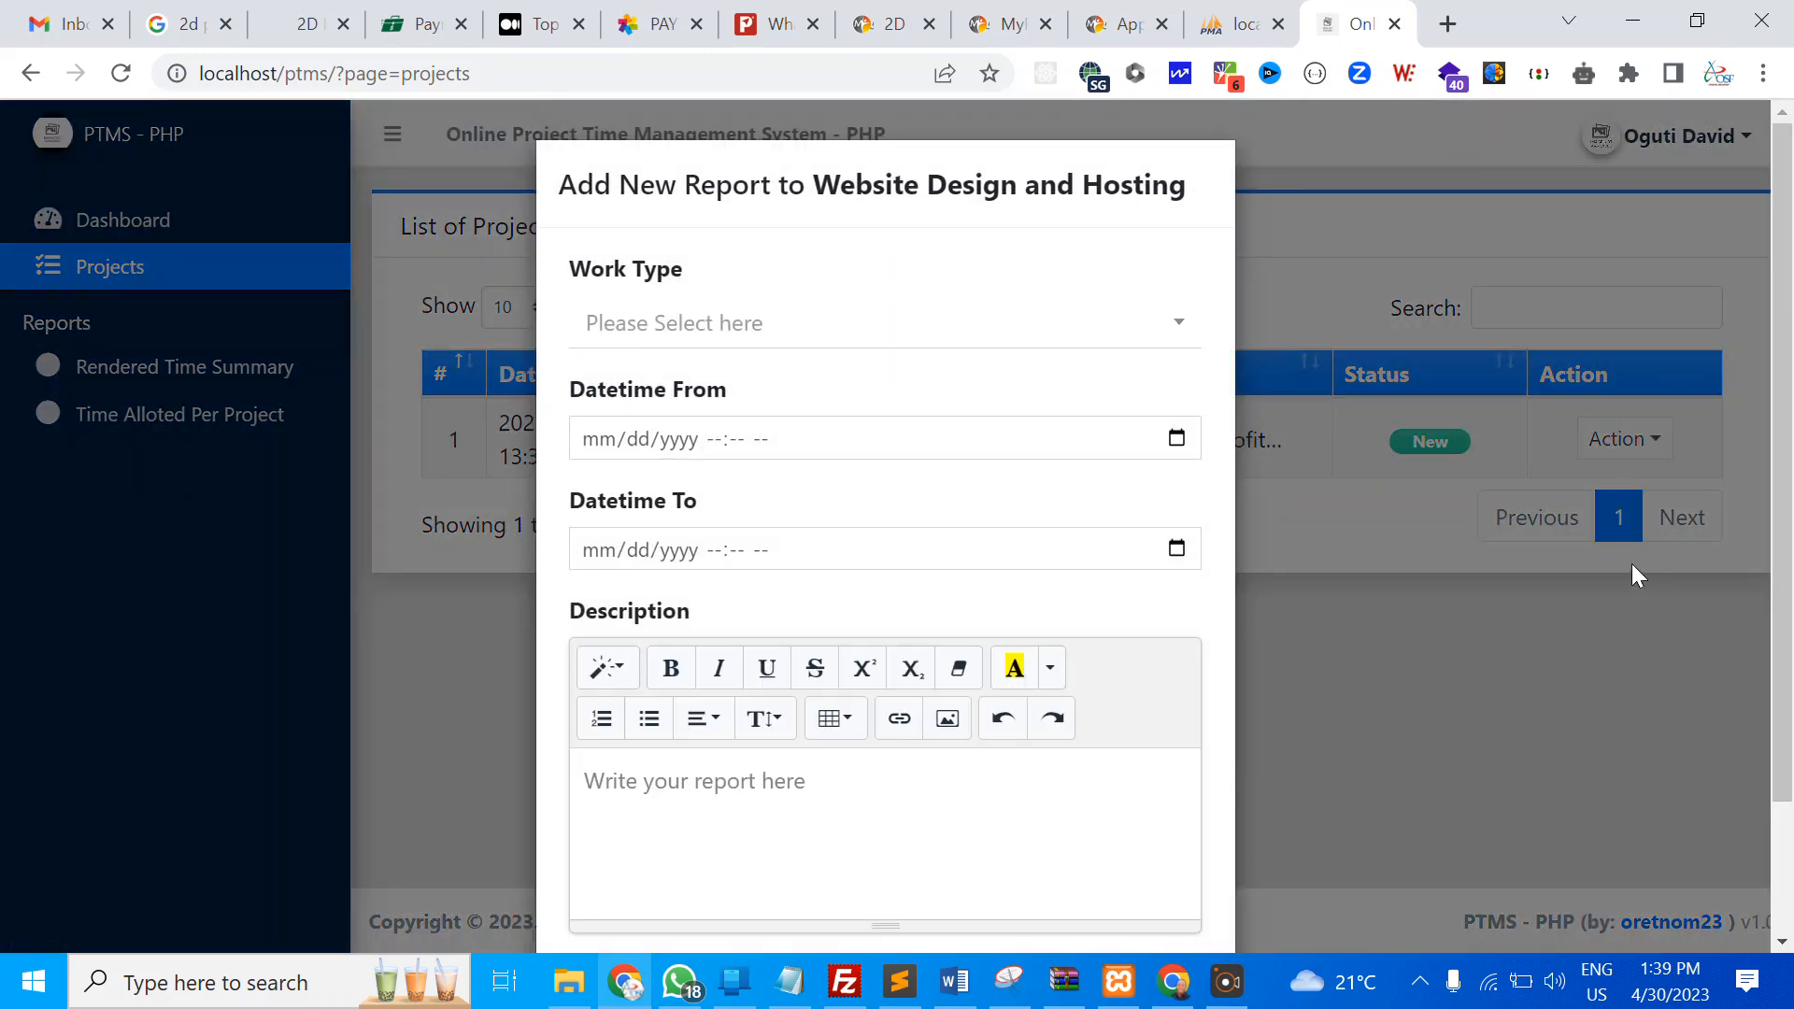
pyautogui.click(776, 318)
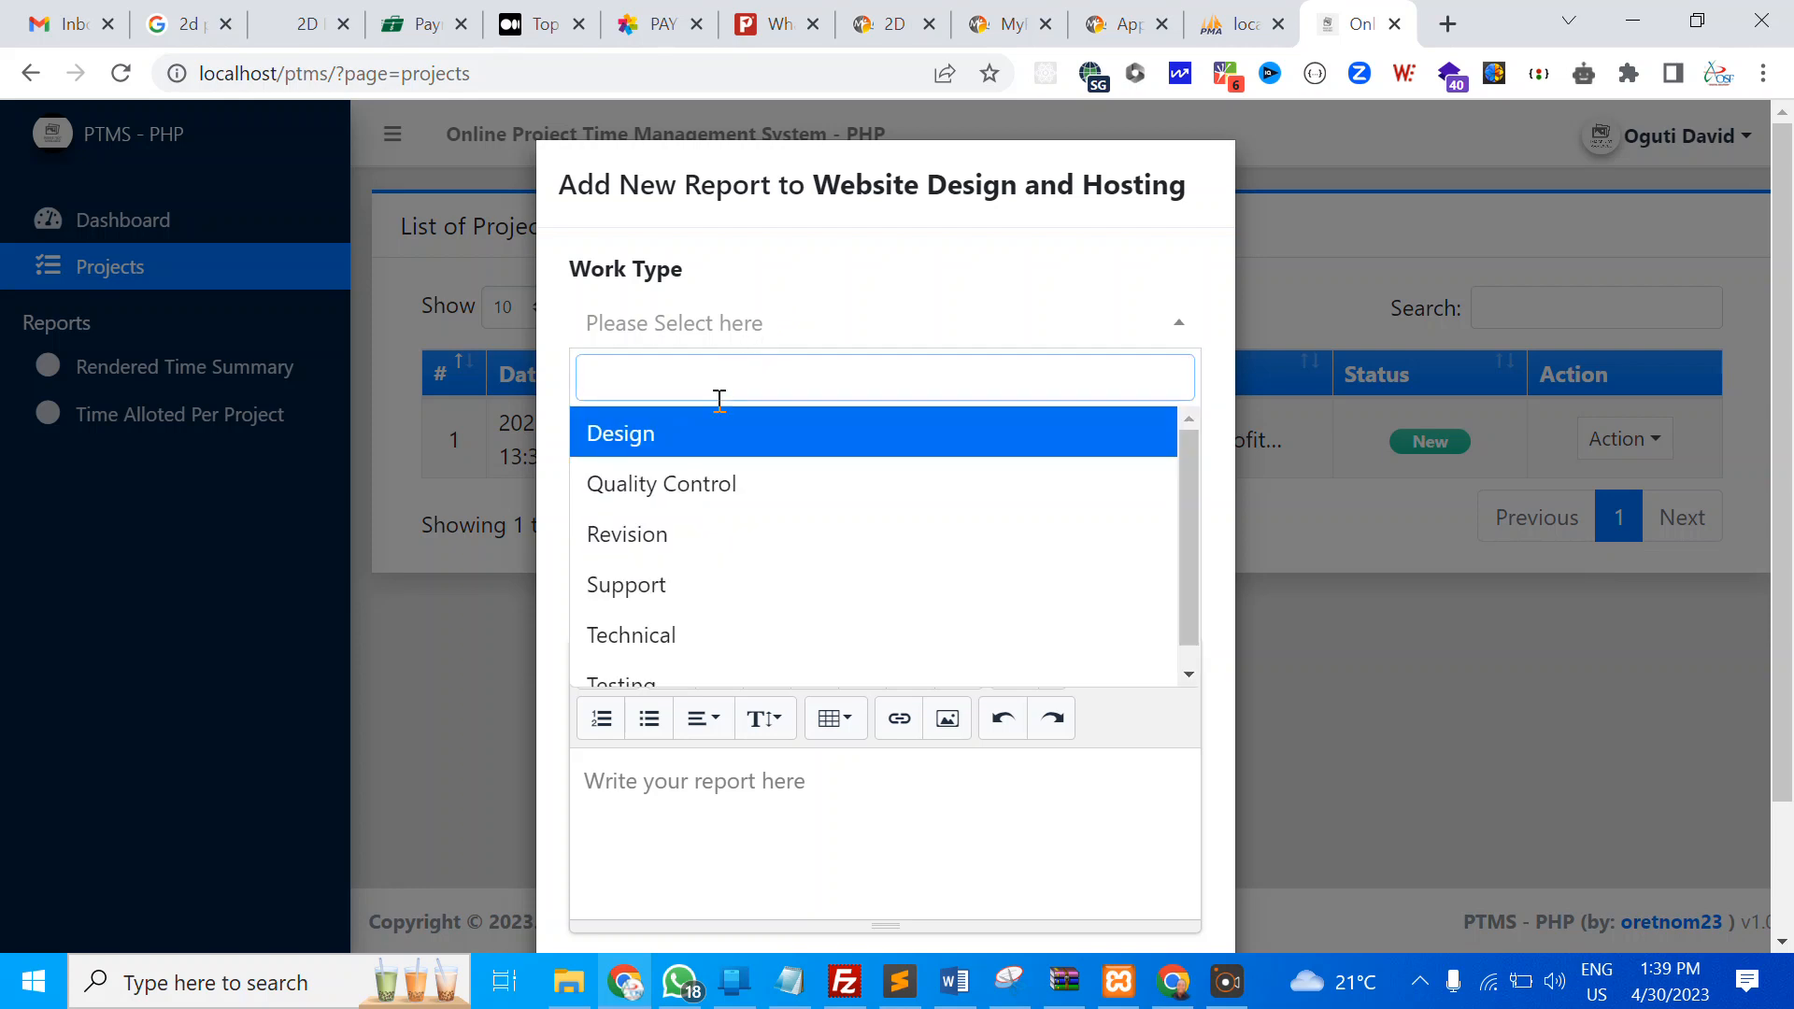
pyautogui.click(692, 449)
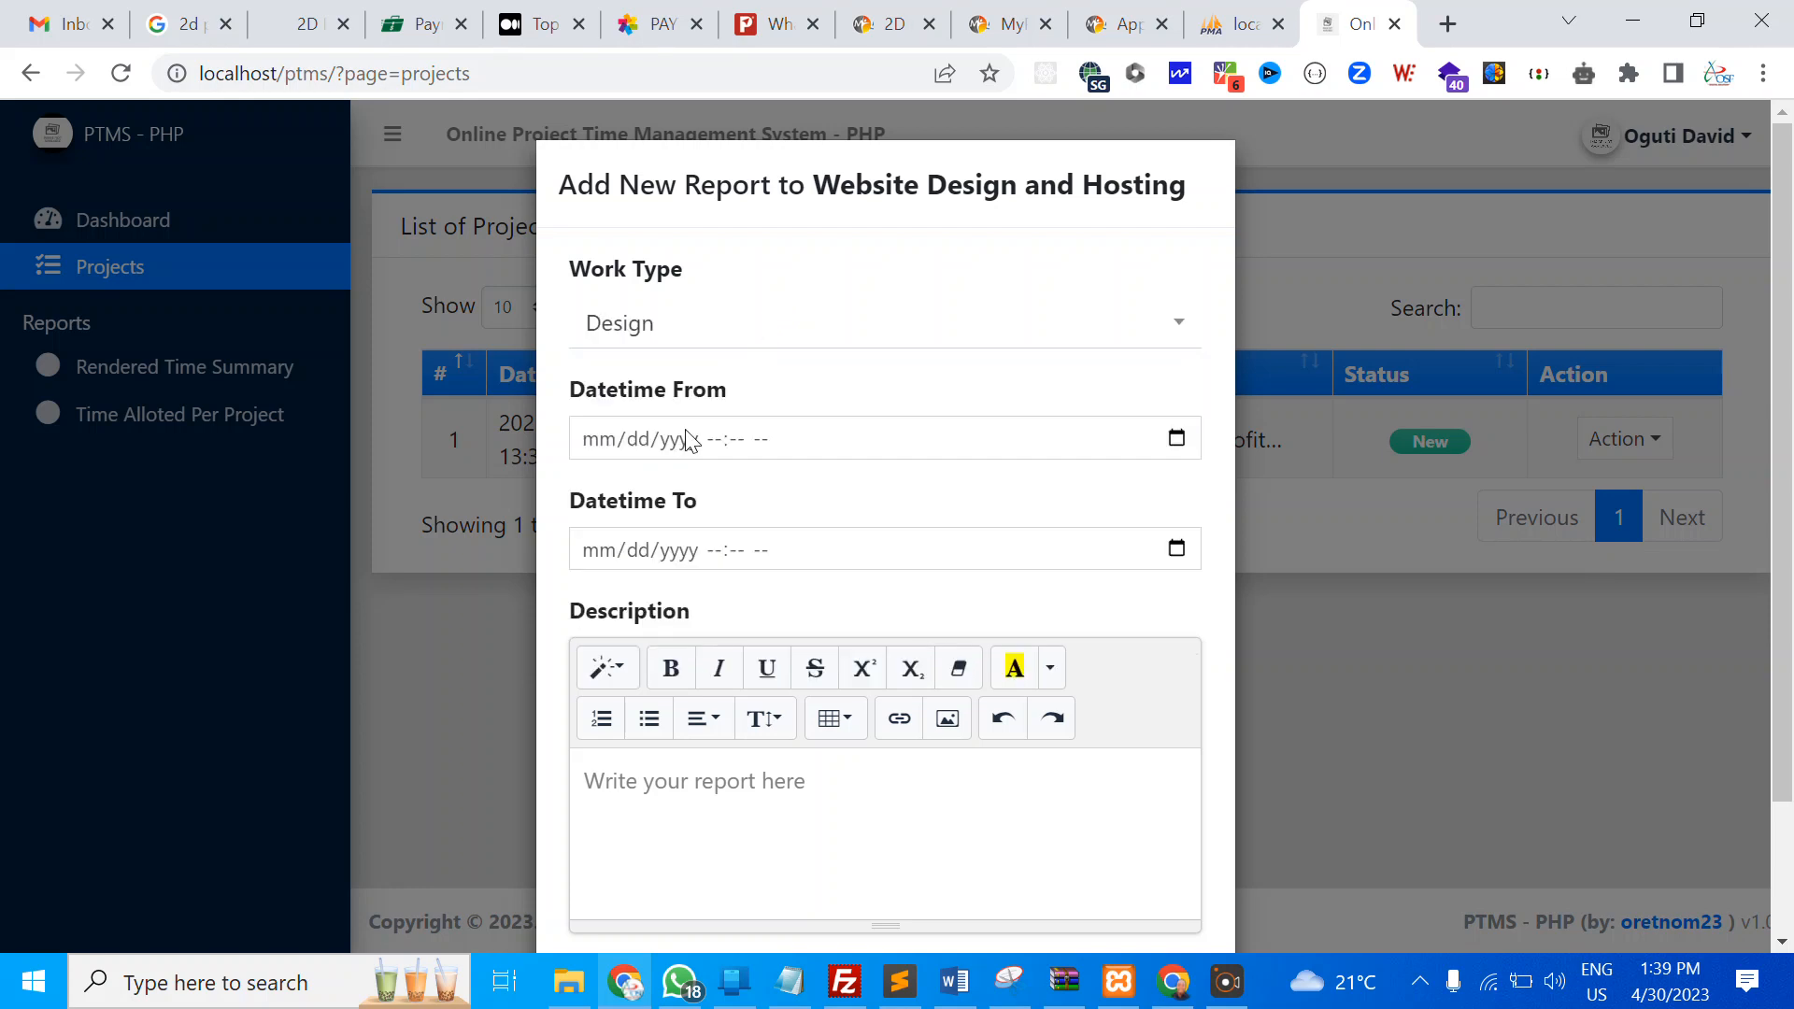
pyautogui.click(1166, 450)
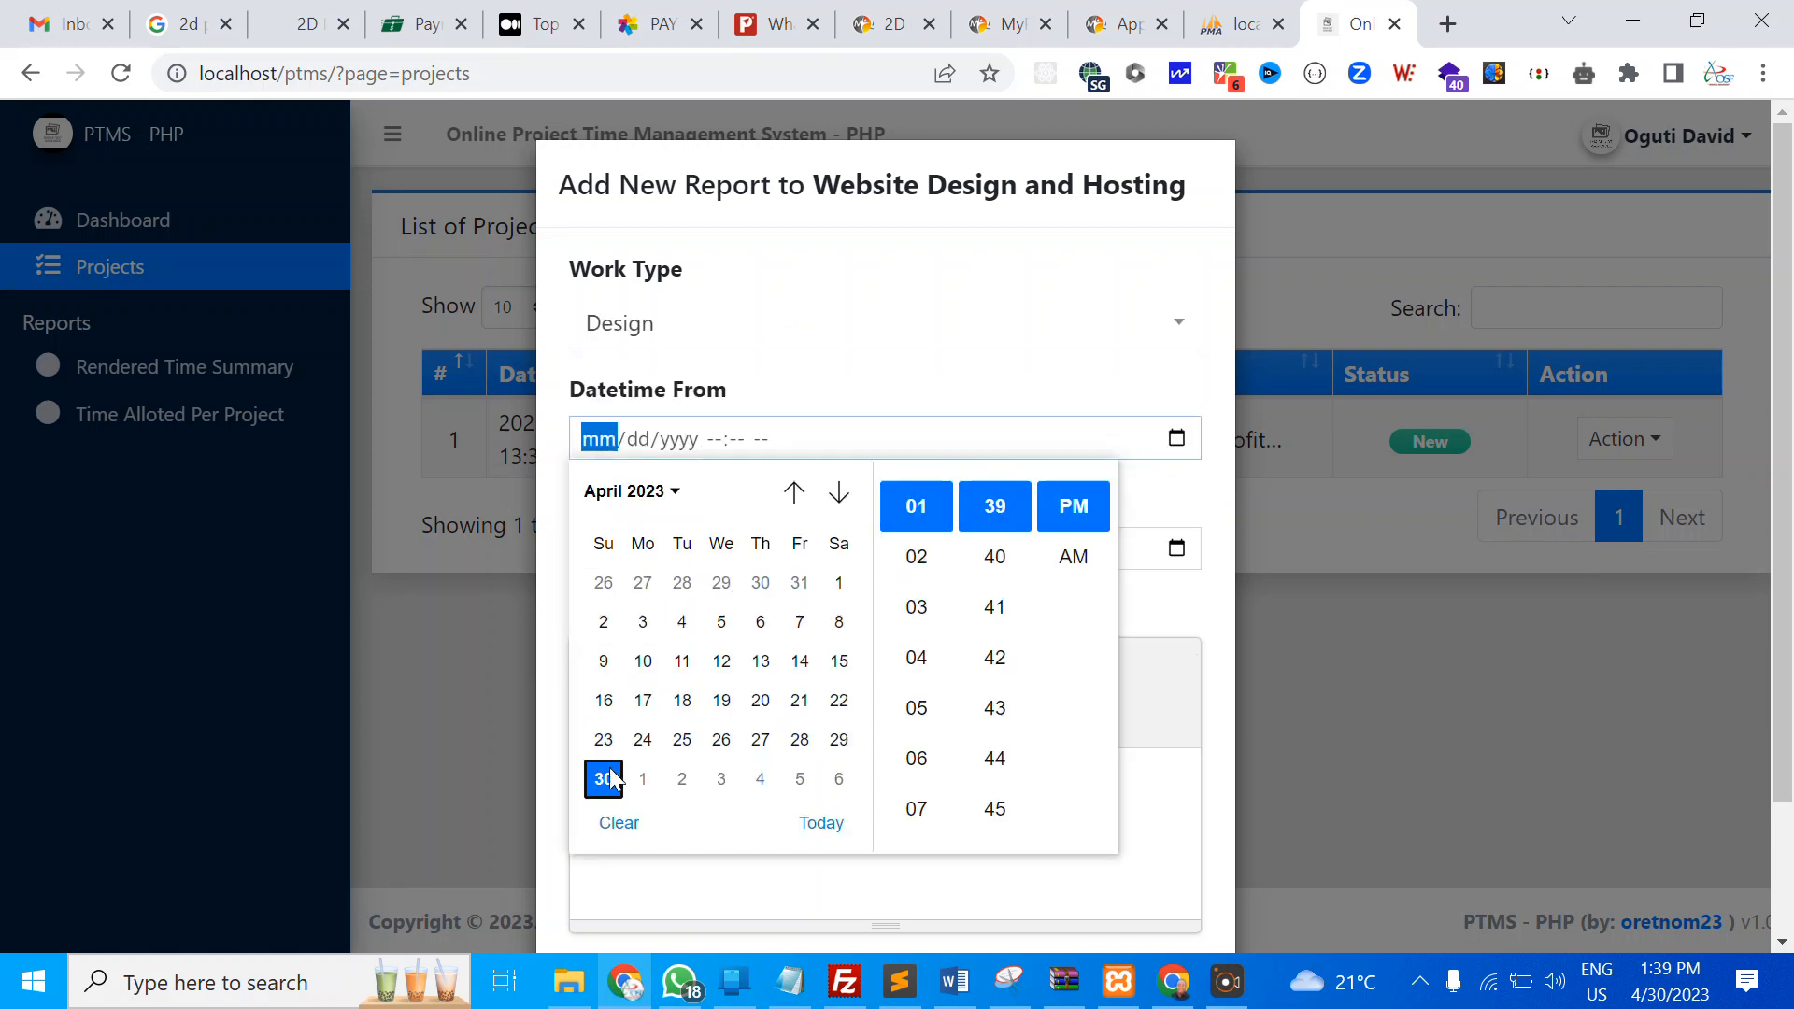
pyautogui.click(606, 778)
pyautogui.click(1073, 509)
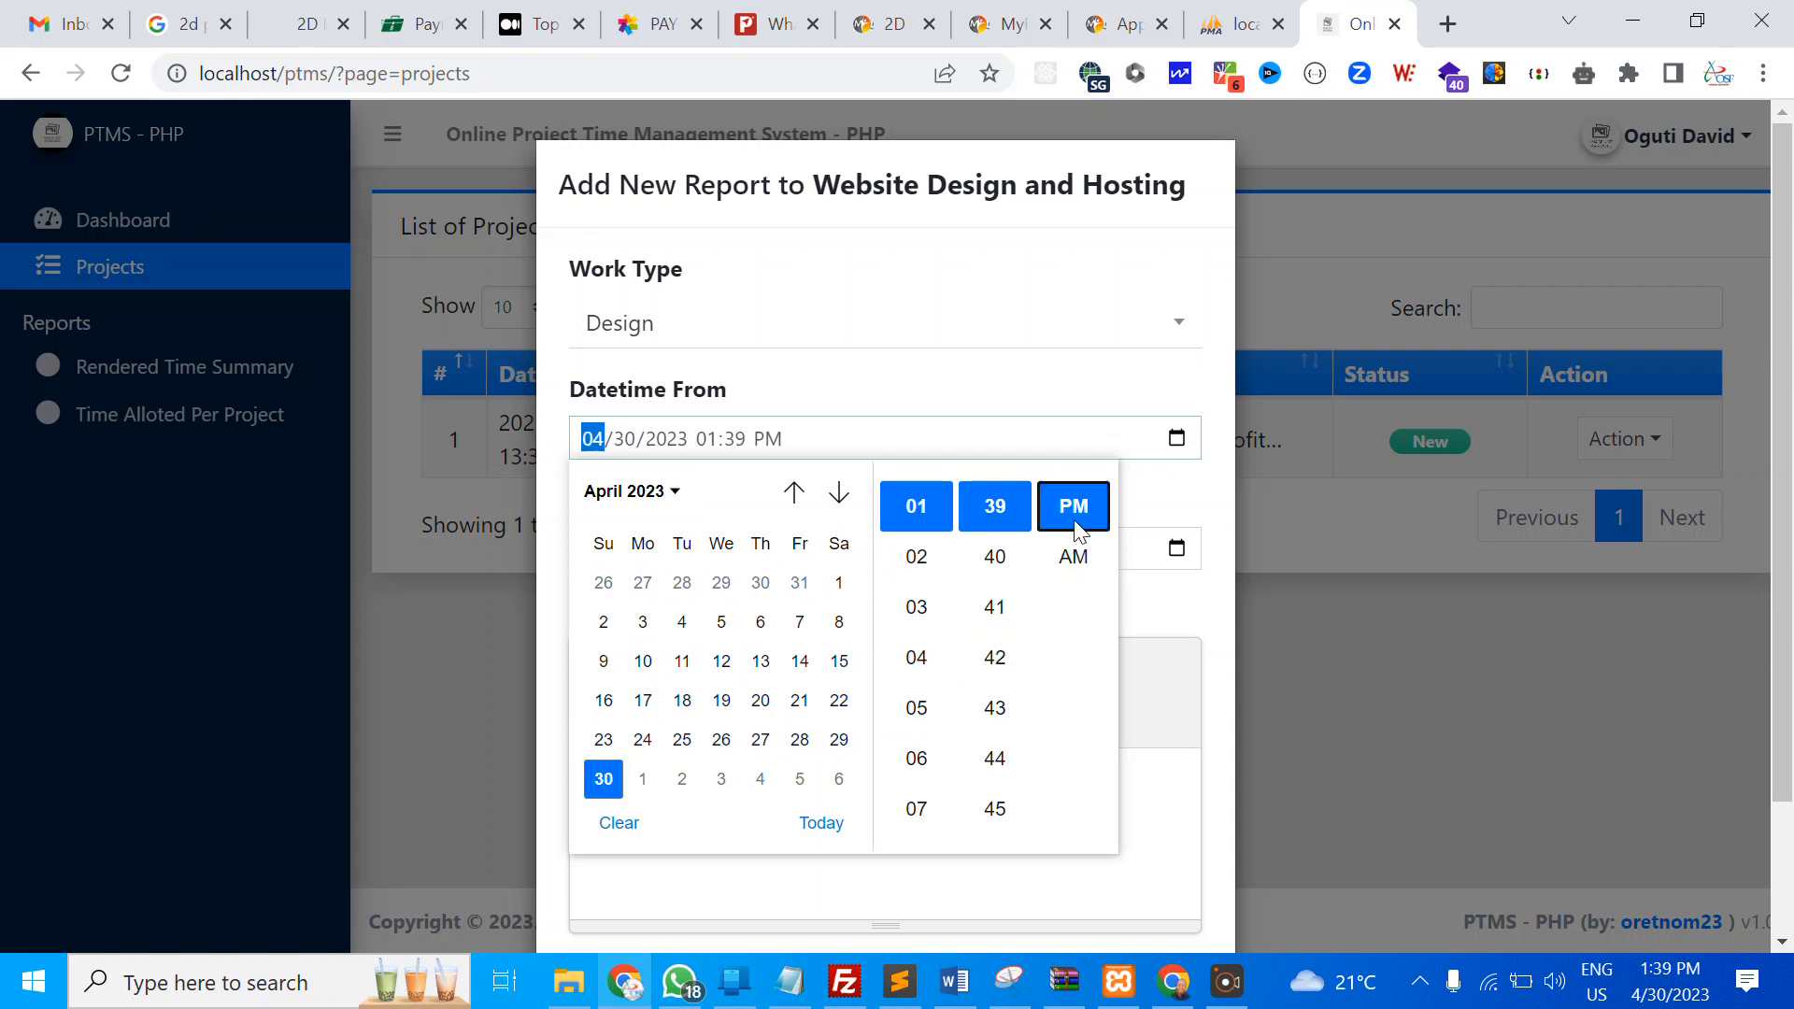
pyautogui.click(1179, 528)
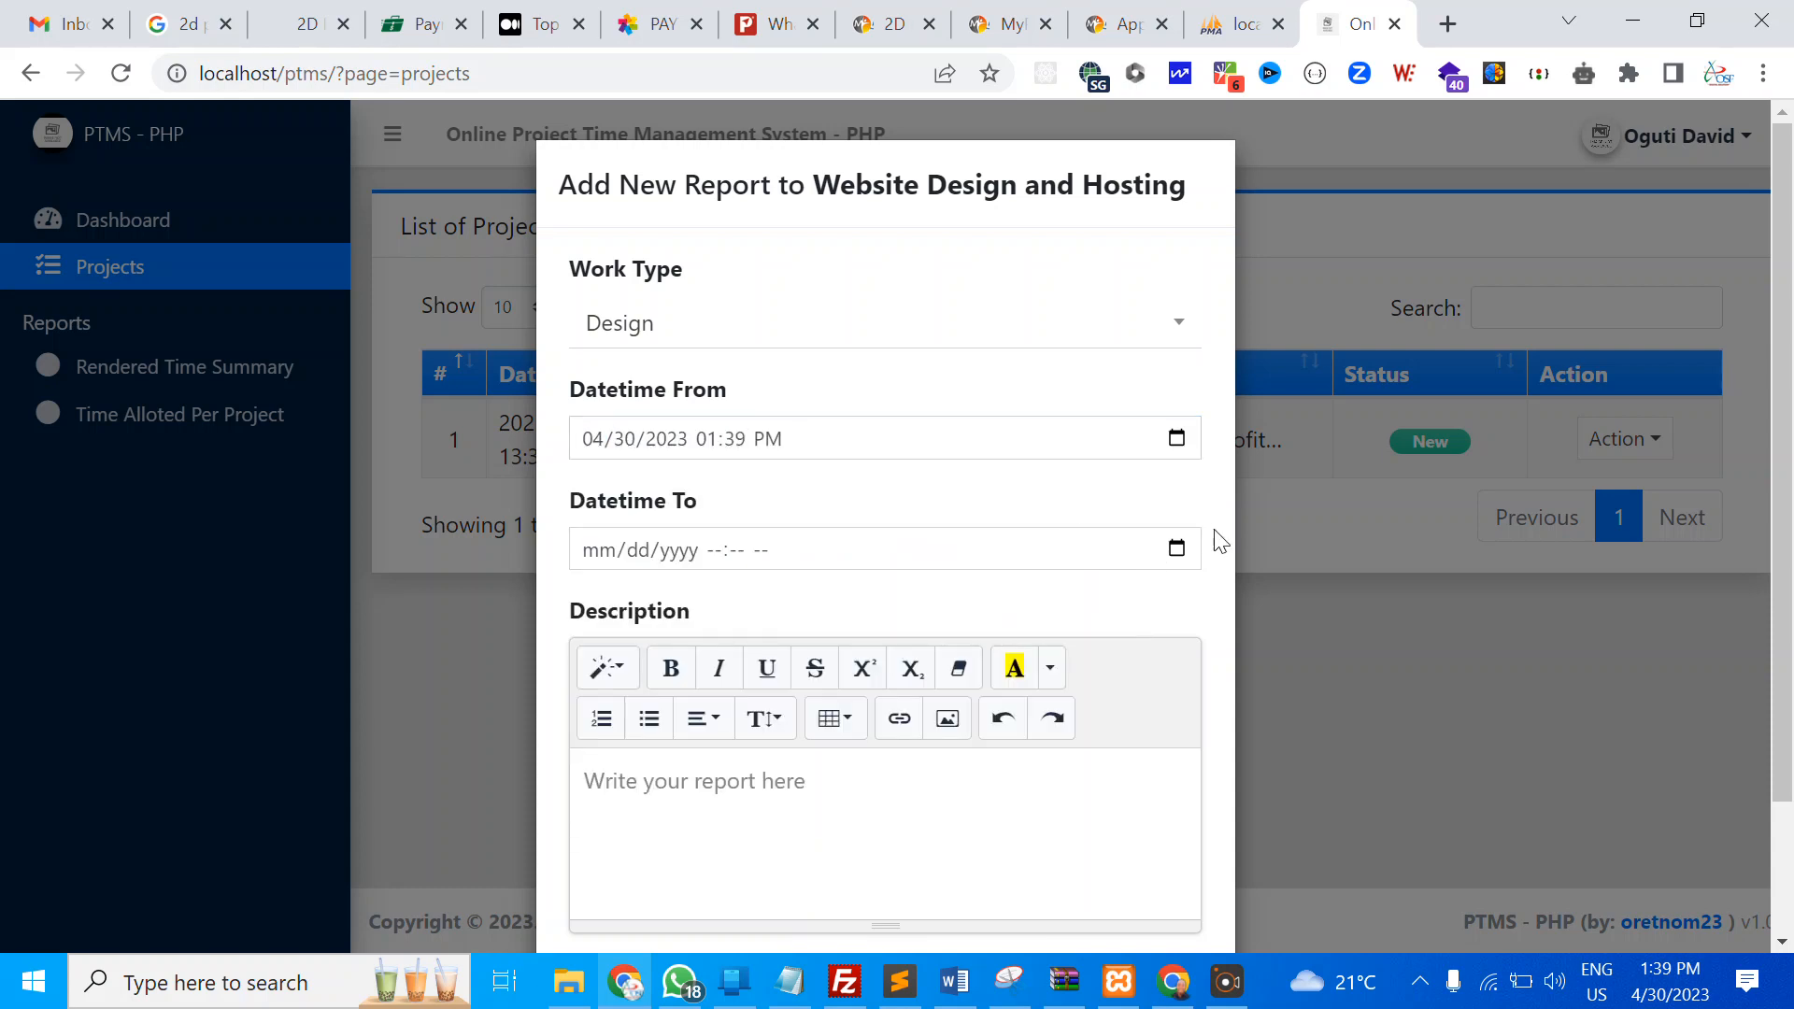
# Set the report's end datetime to 05/06/2023 07:39 AM
pyautogui.click(1168, 556)
pyautogui.scroll(-1, 671, 539)
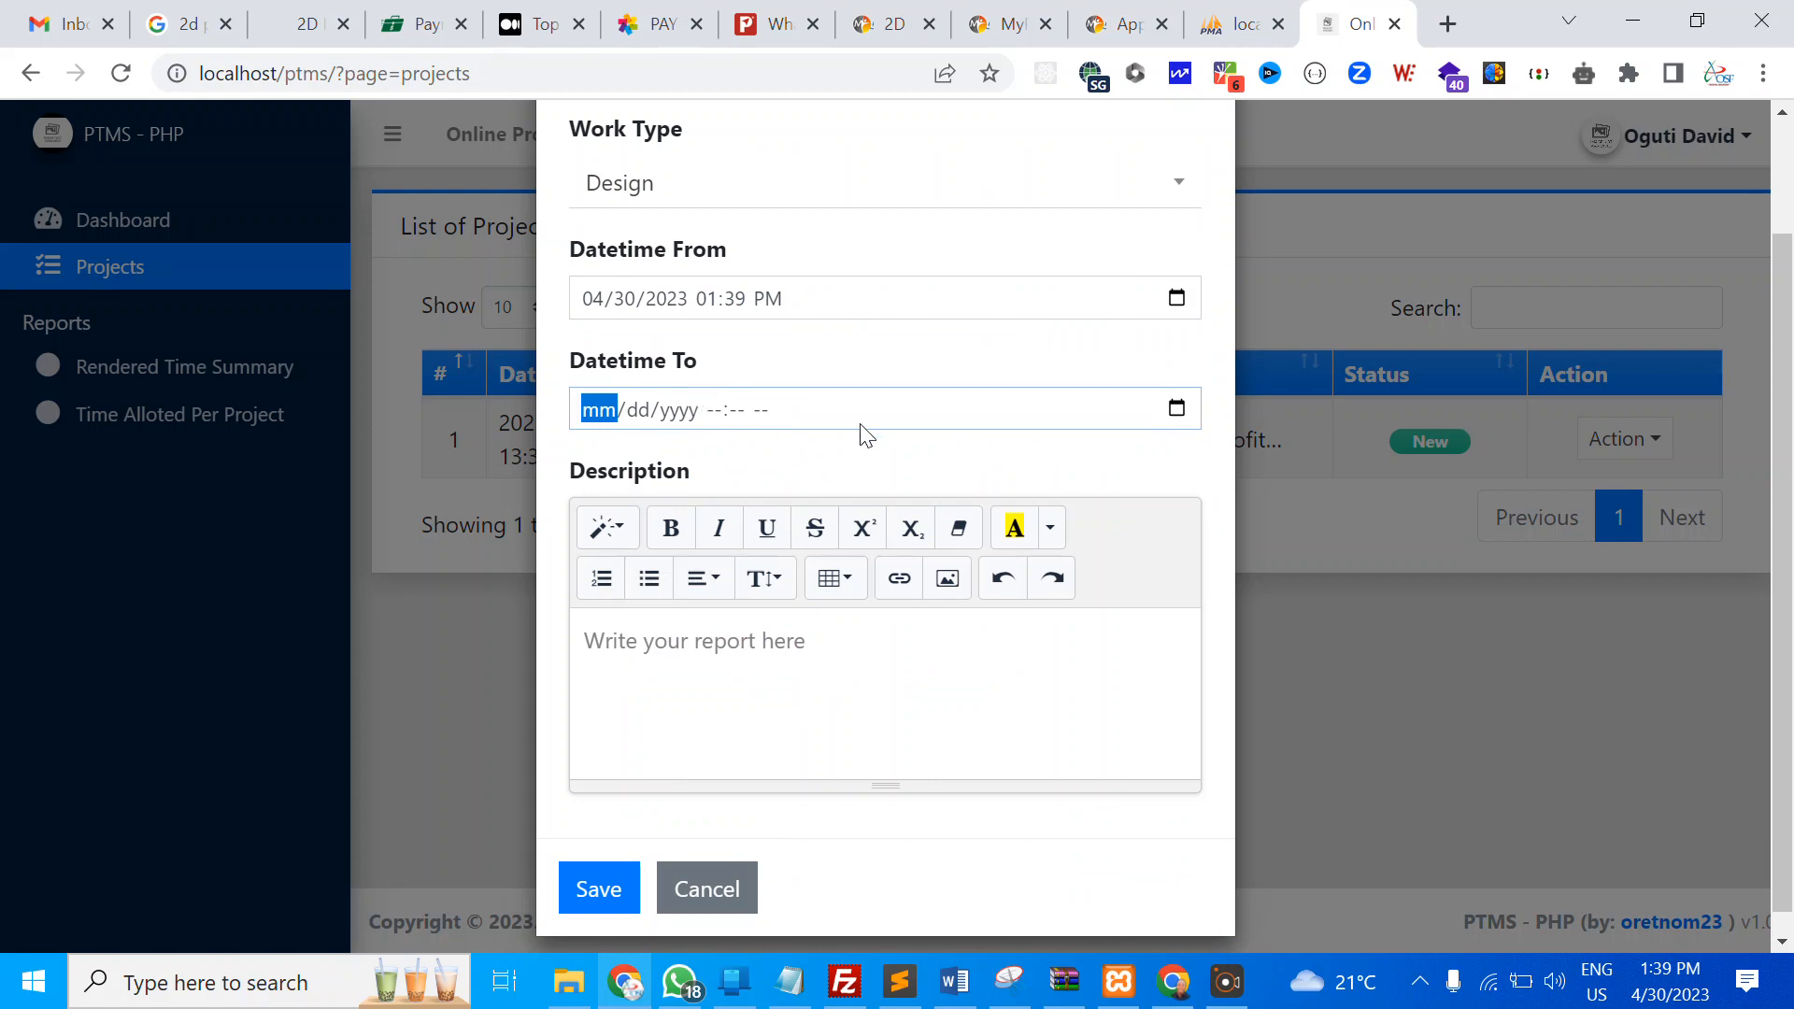
pyautogui.click(1176, 408)
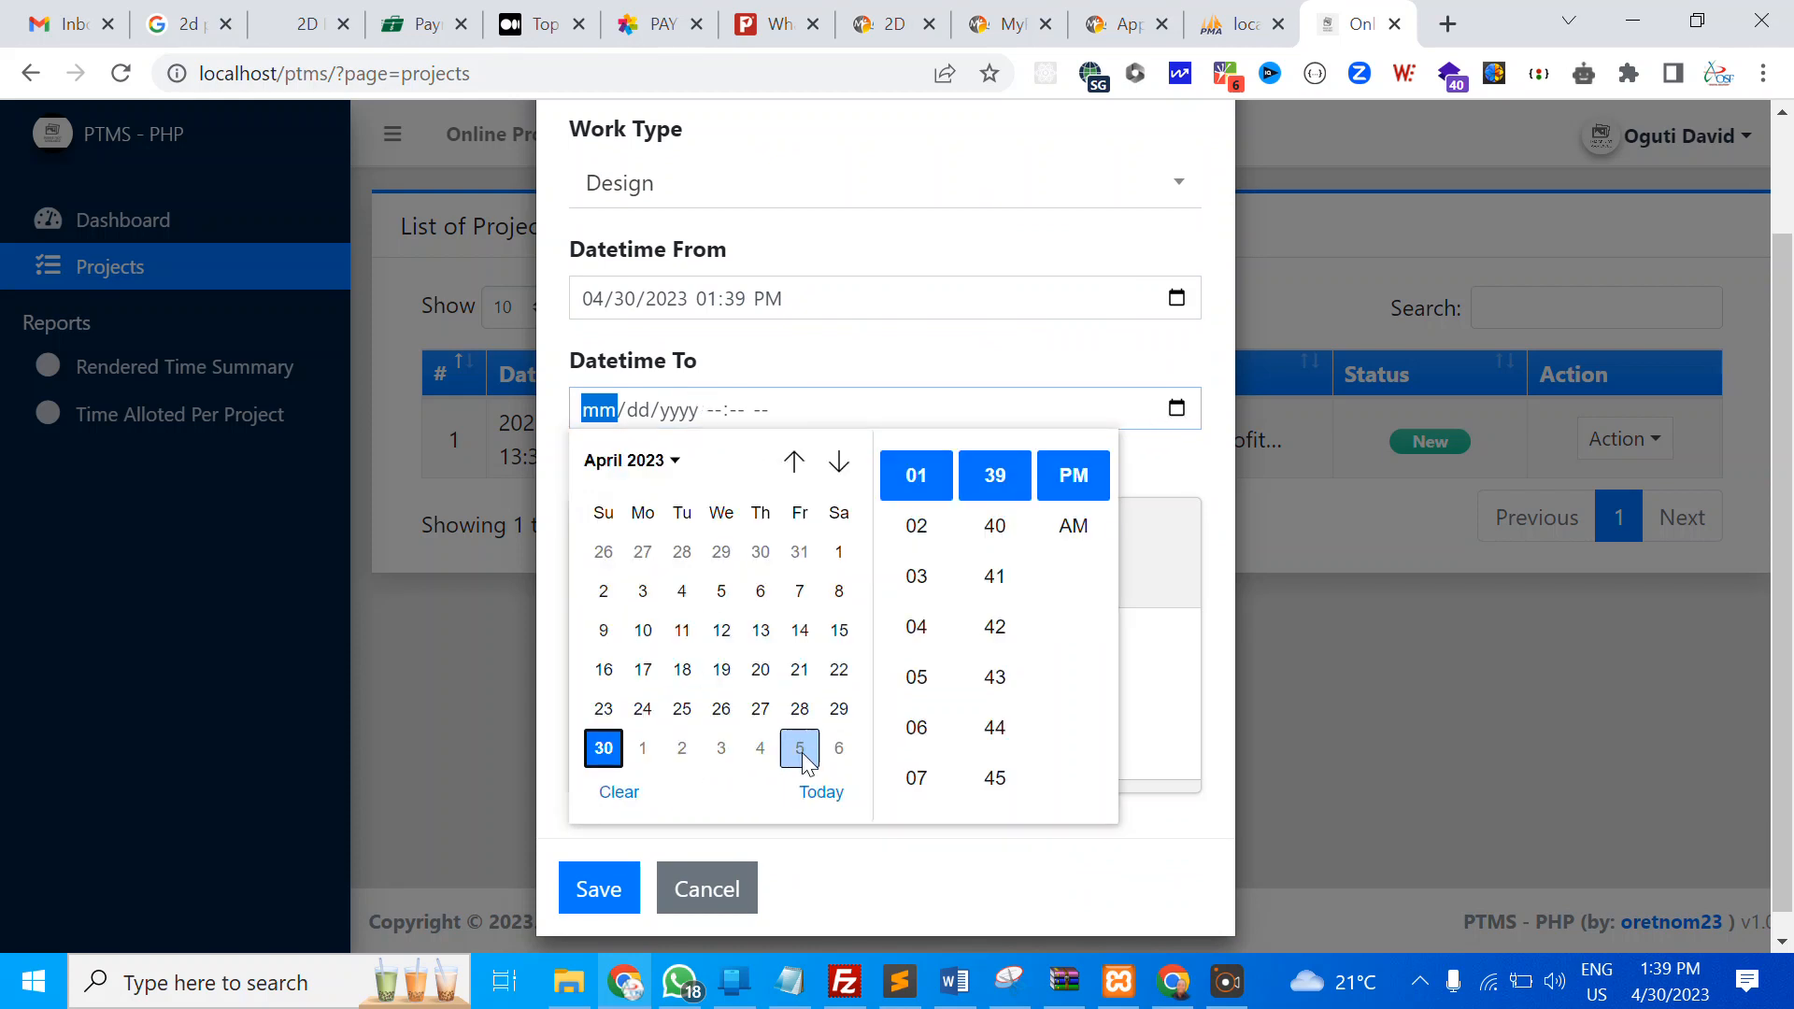
pyautogui.click(834, 743)
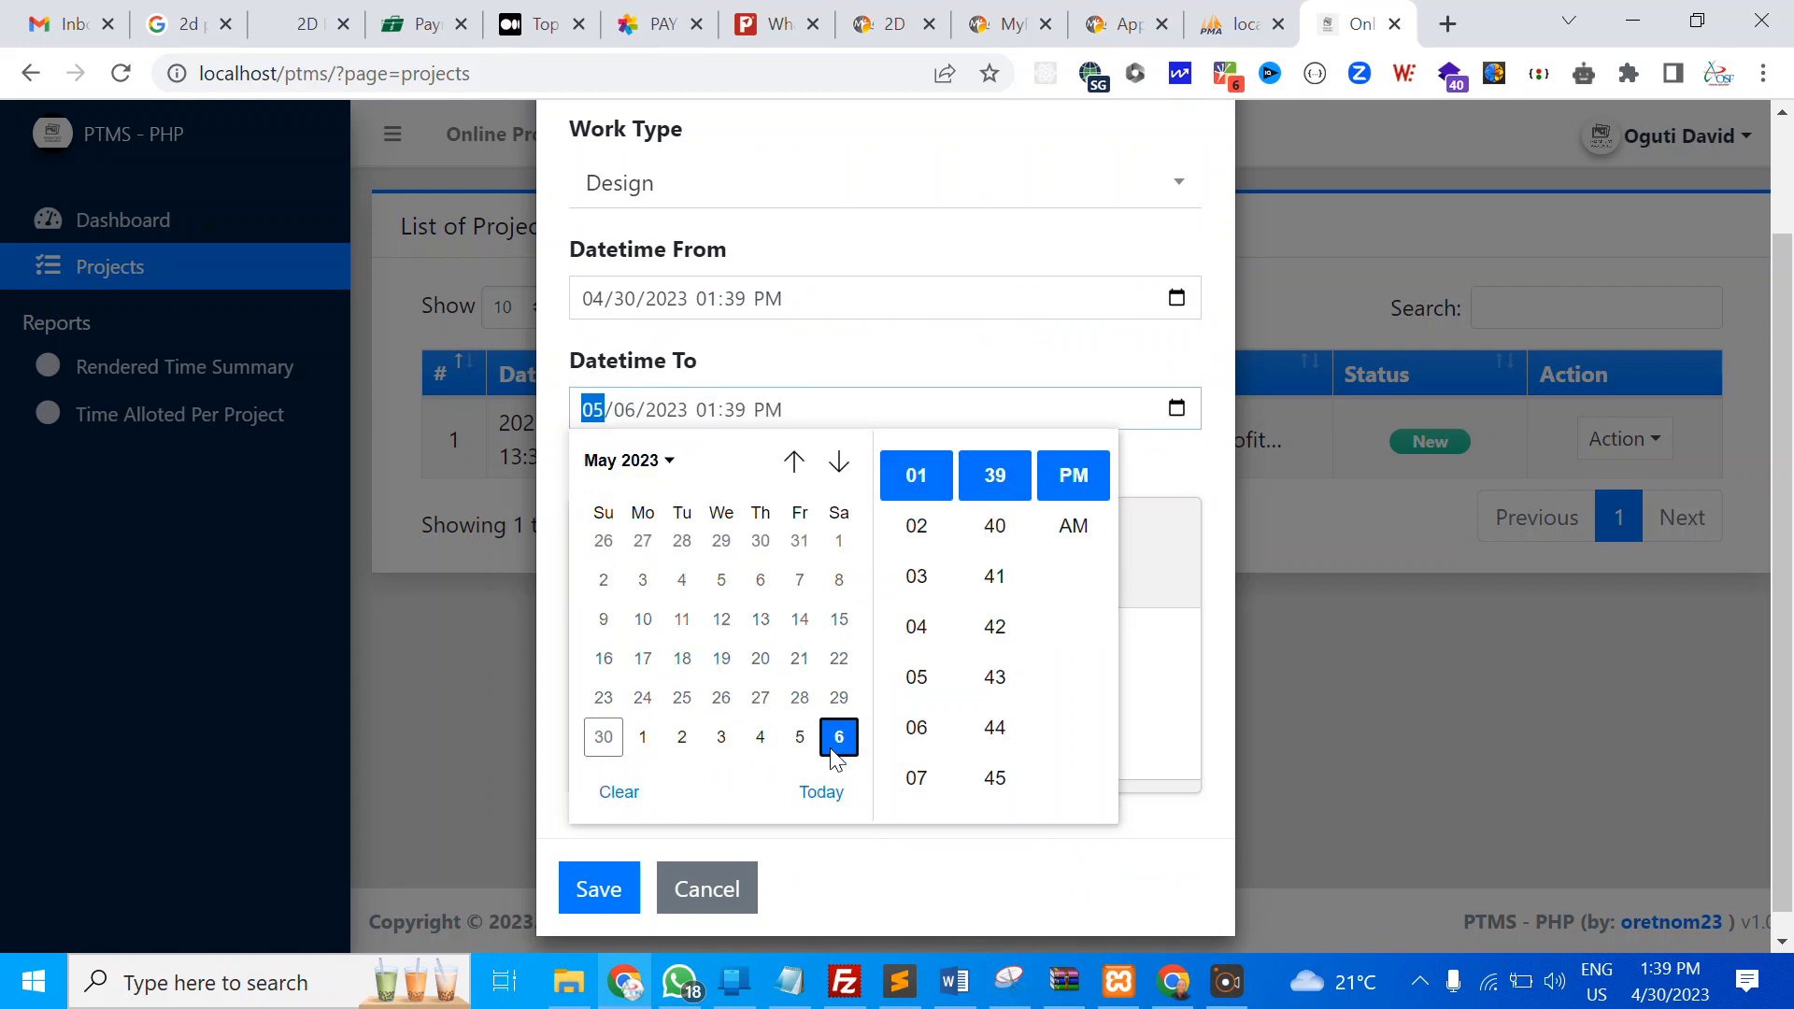
pyautogui.click(1054, 534)
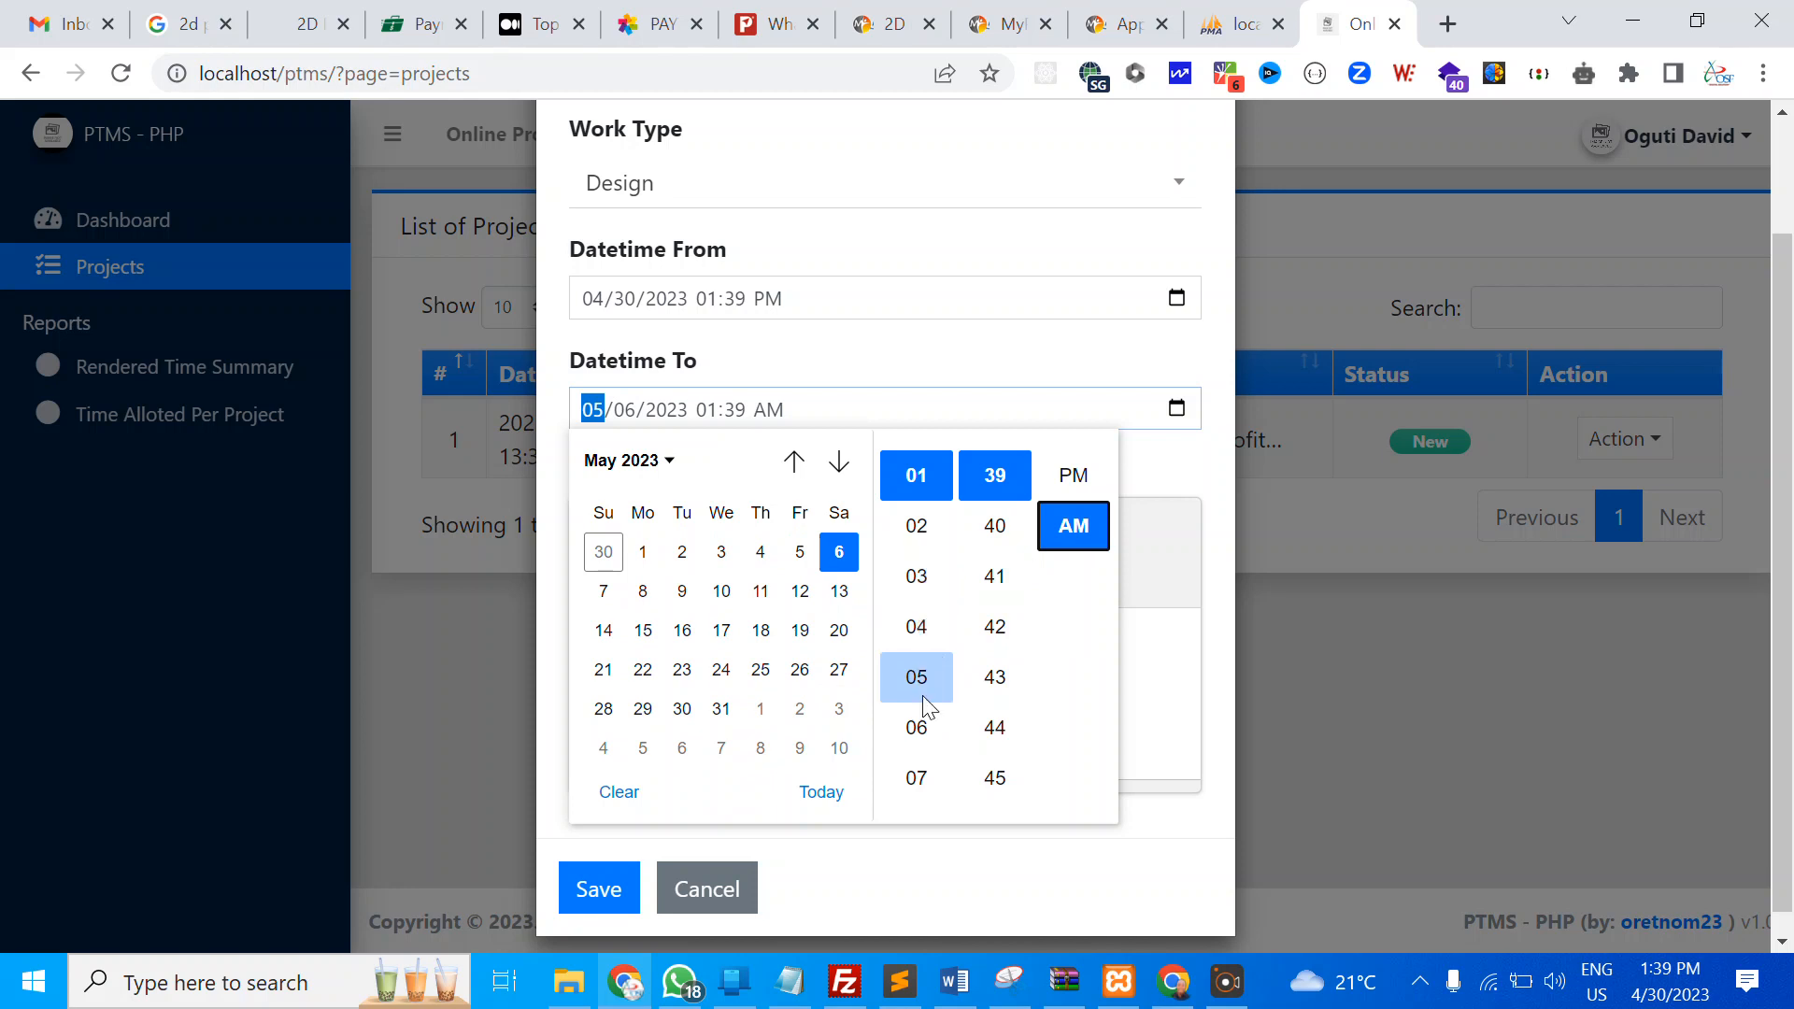
pyautogui.click(908, 781)
pyautogui.click(1183, 713)
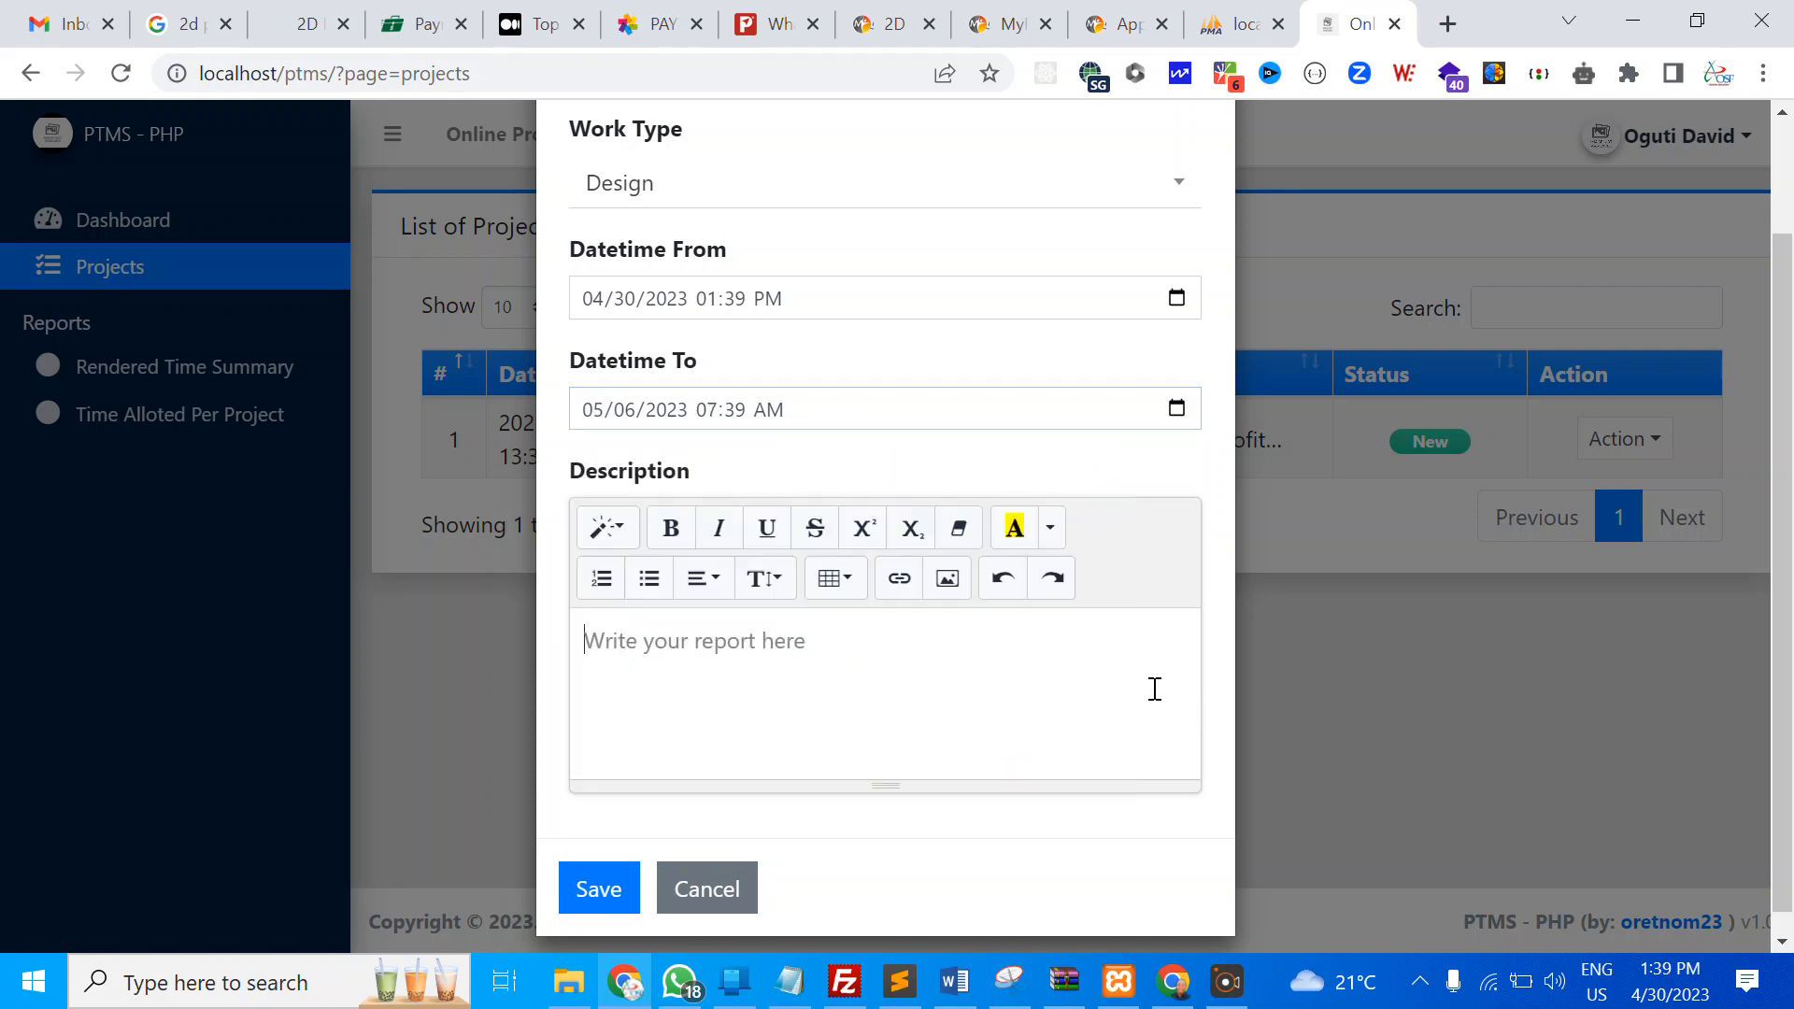
# Enter the description 'i expect to complete the design of the project on that day.'
pyautogui.write('thi')
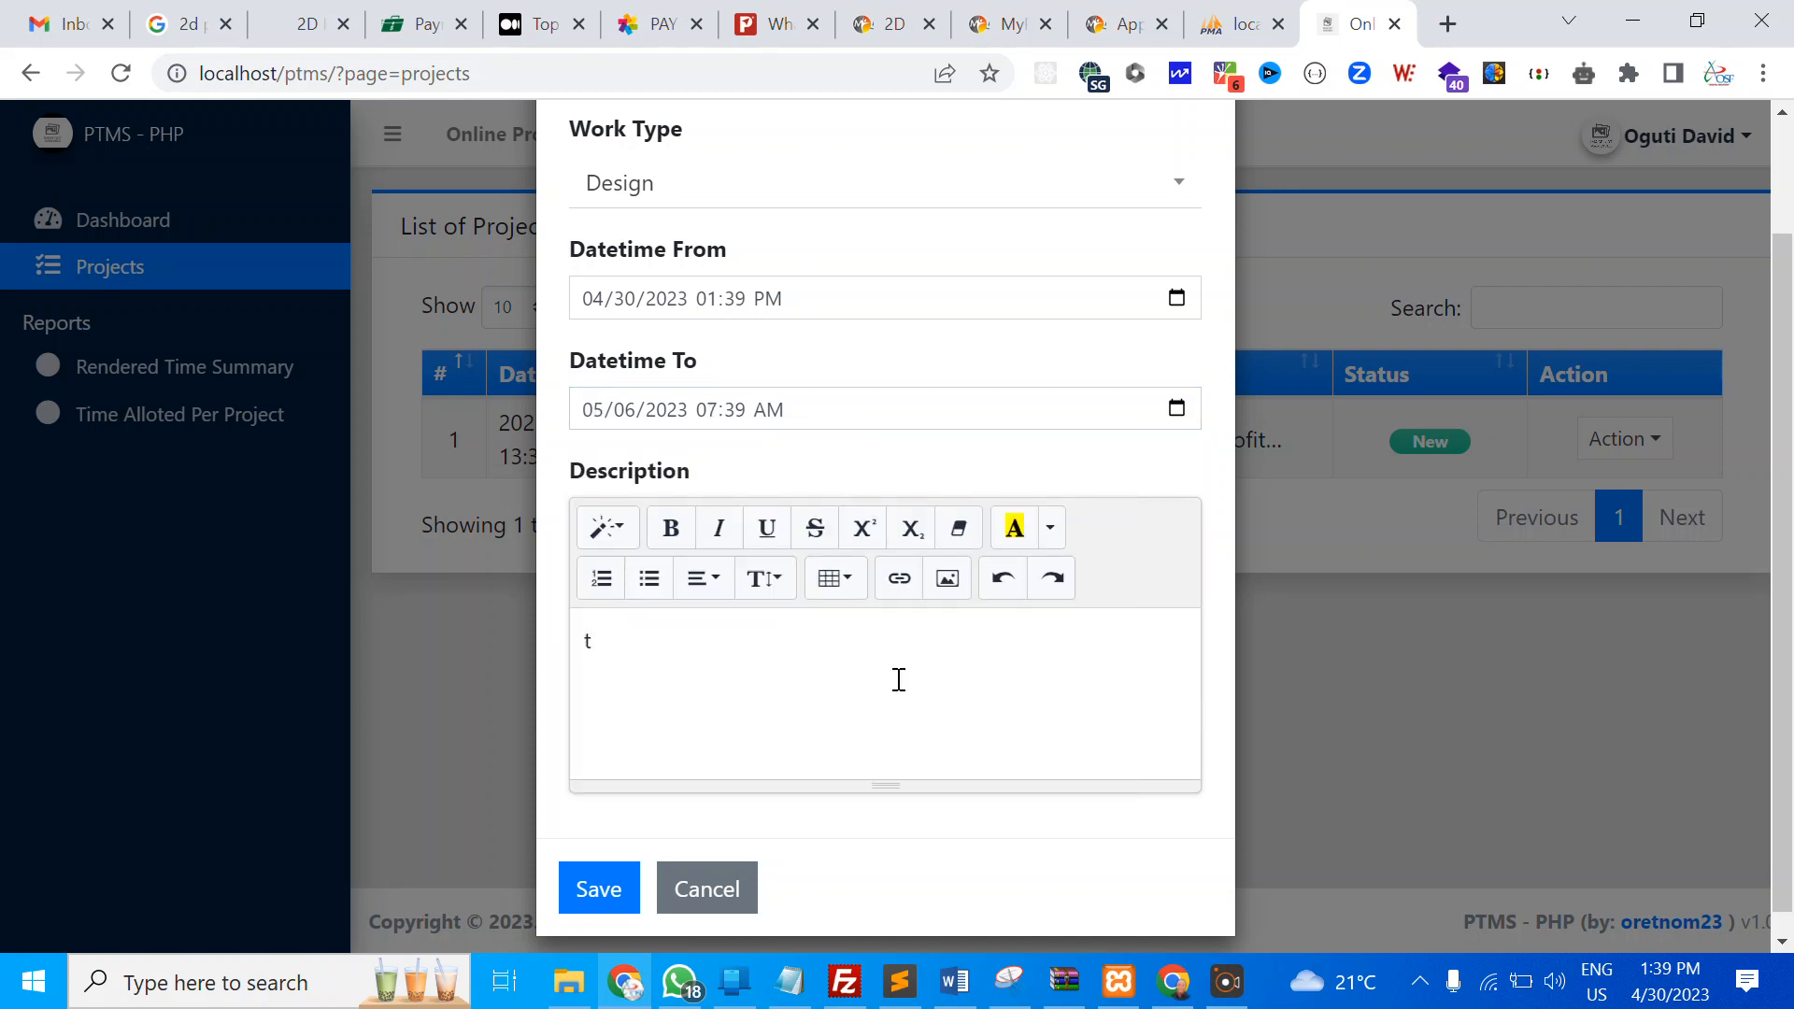
pyautogui.press('BackSpace')
pyautogui.write('i expect to compl')
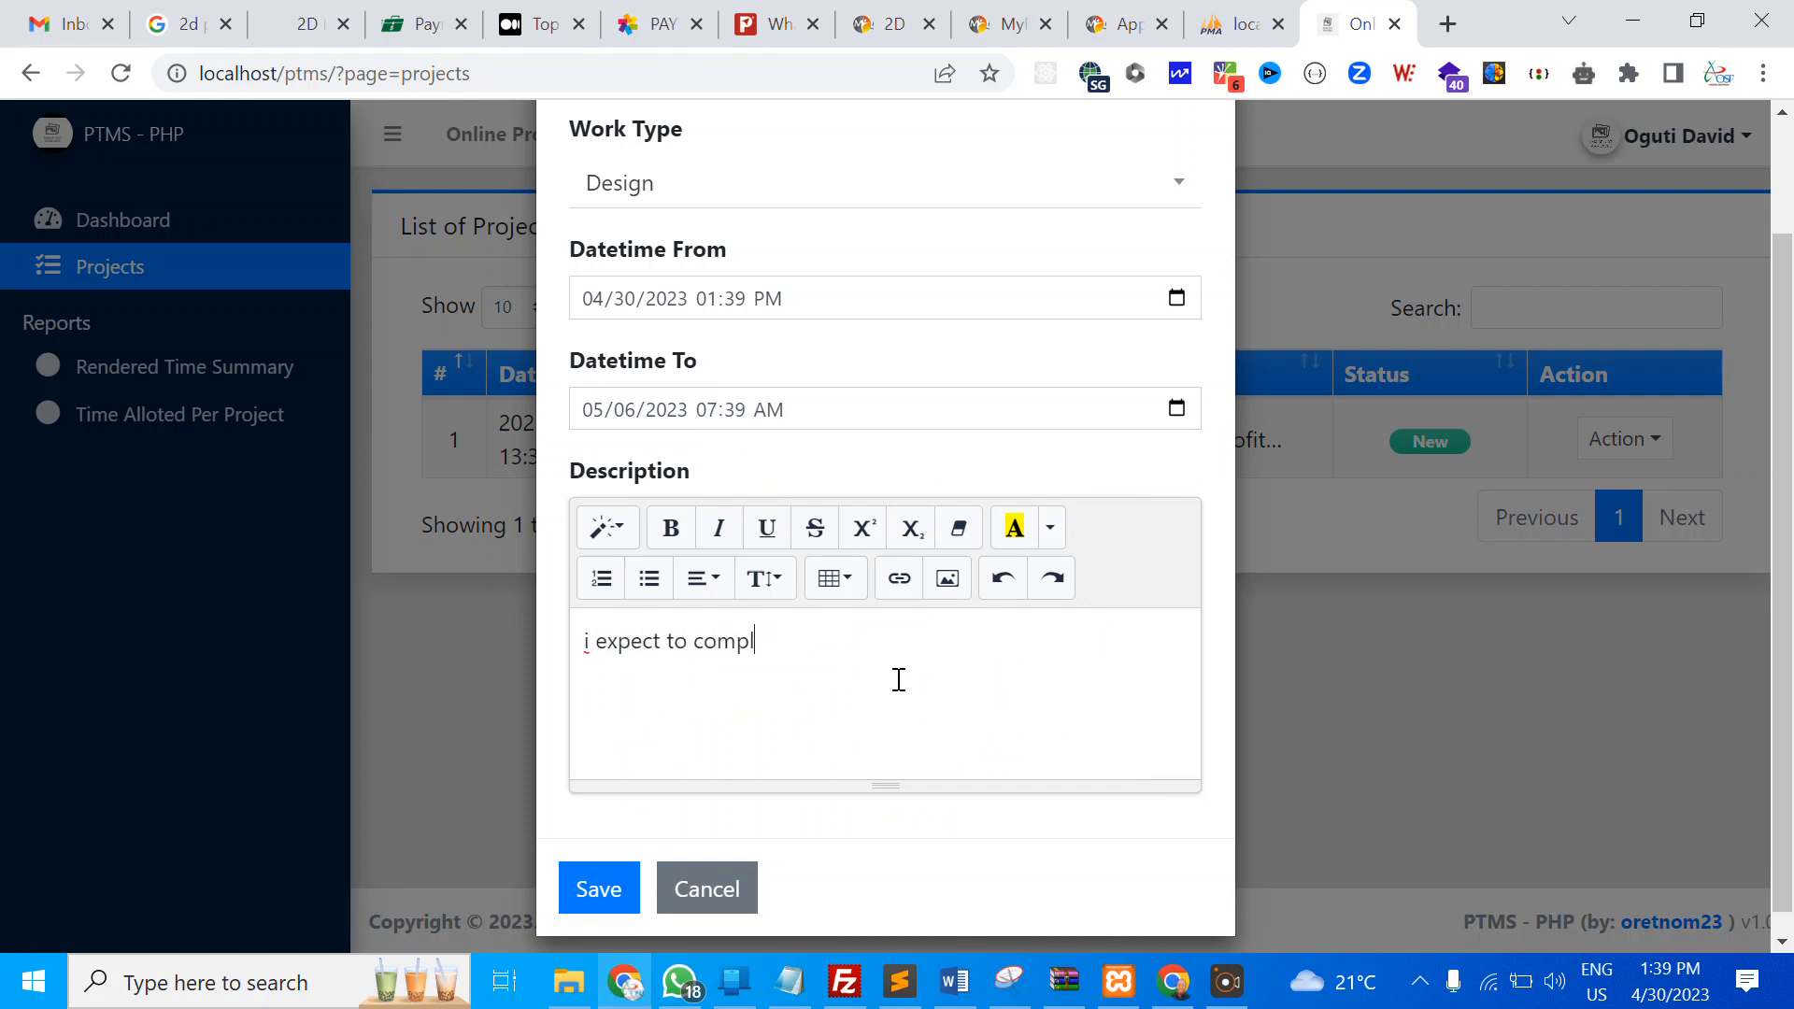
pyautogui.write('ete the design of')
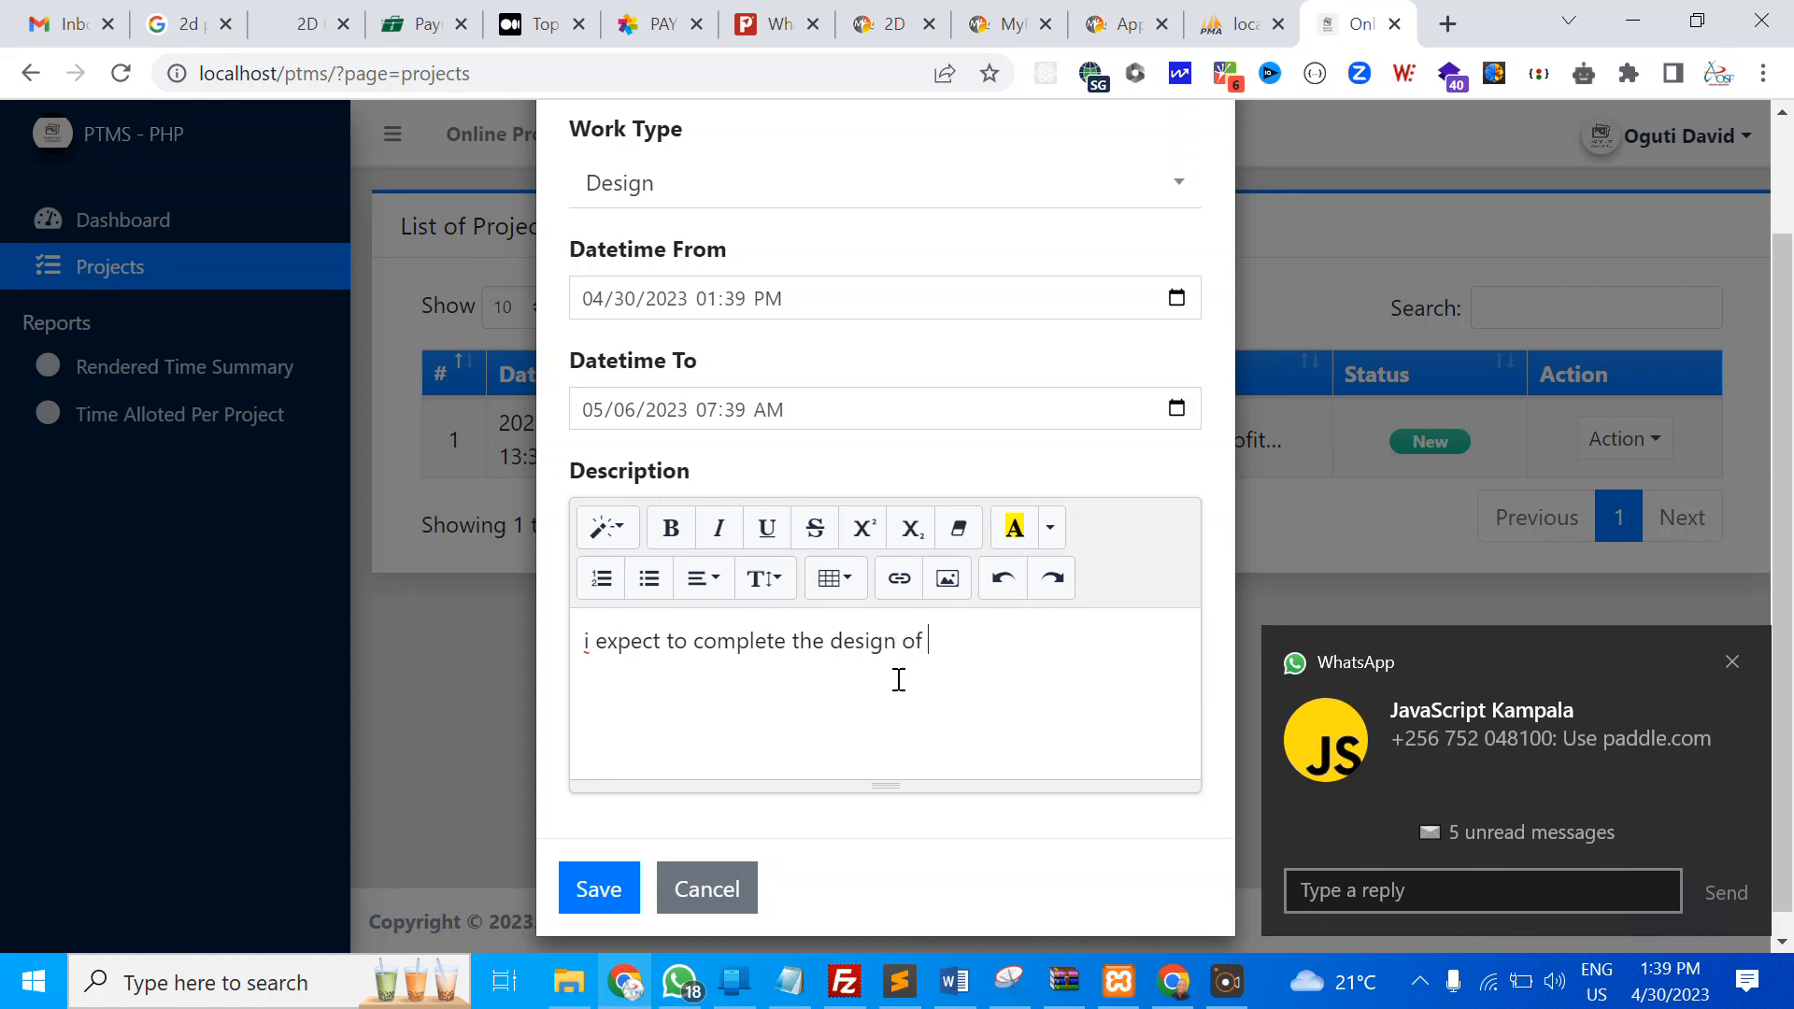
pyautogui.write(' the project on t')
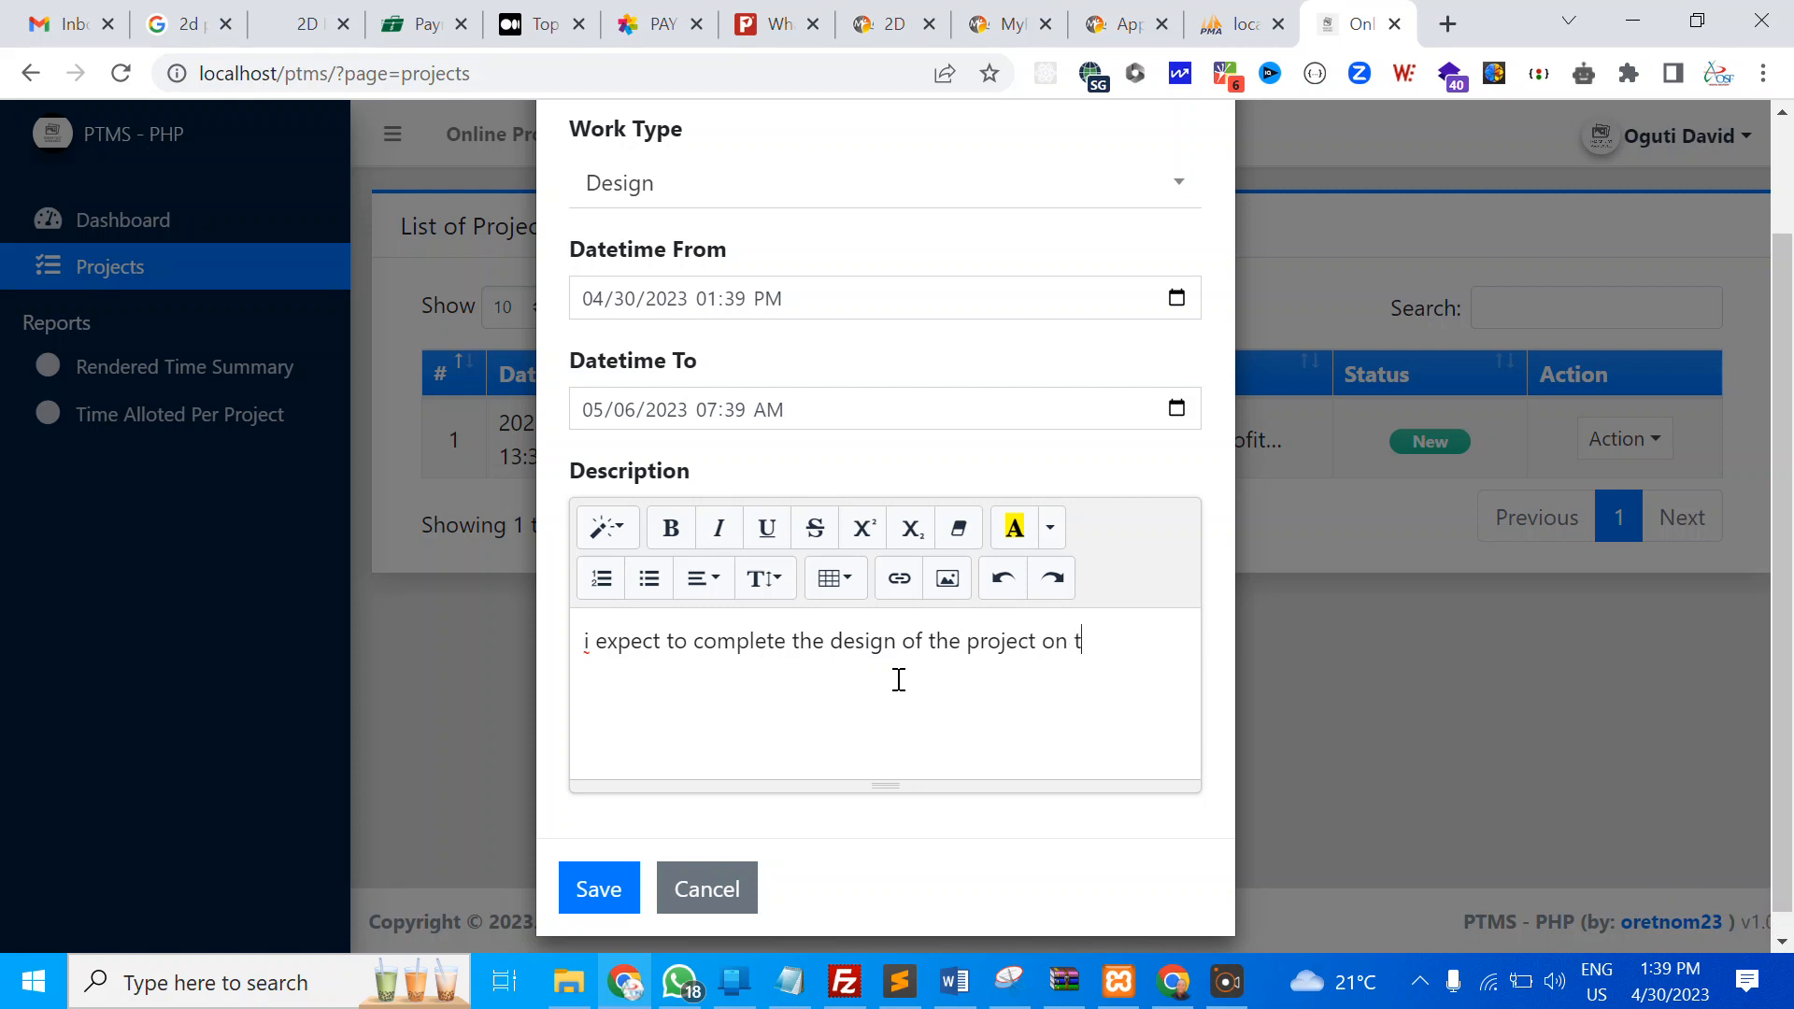
pyautogui.write('hat day.')
# Save the report and check it is listed with 138:00 duration
pyautogui.scroll(-1, 688, 784)
pyautogui.click(601, 869)
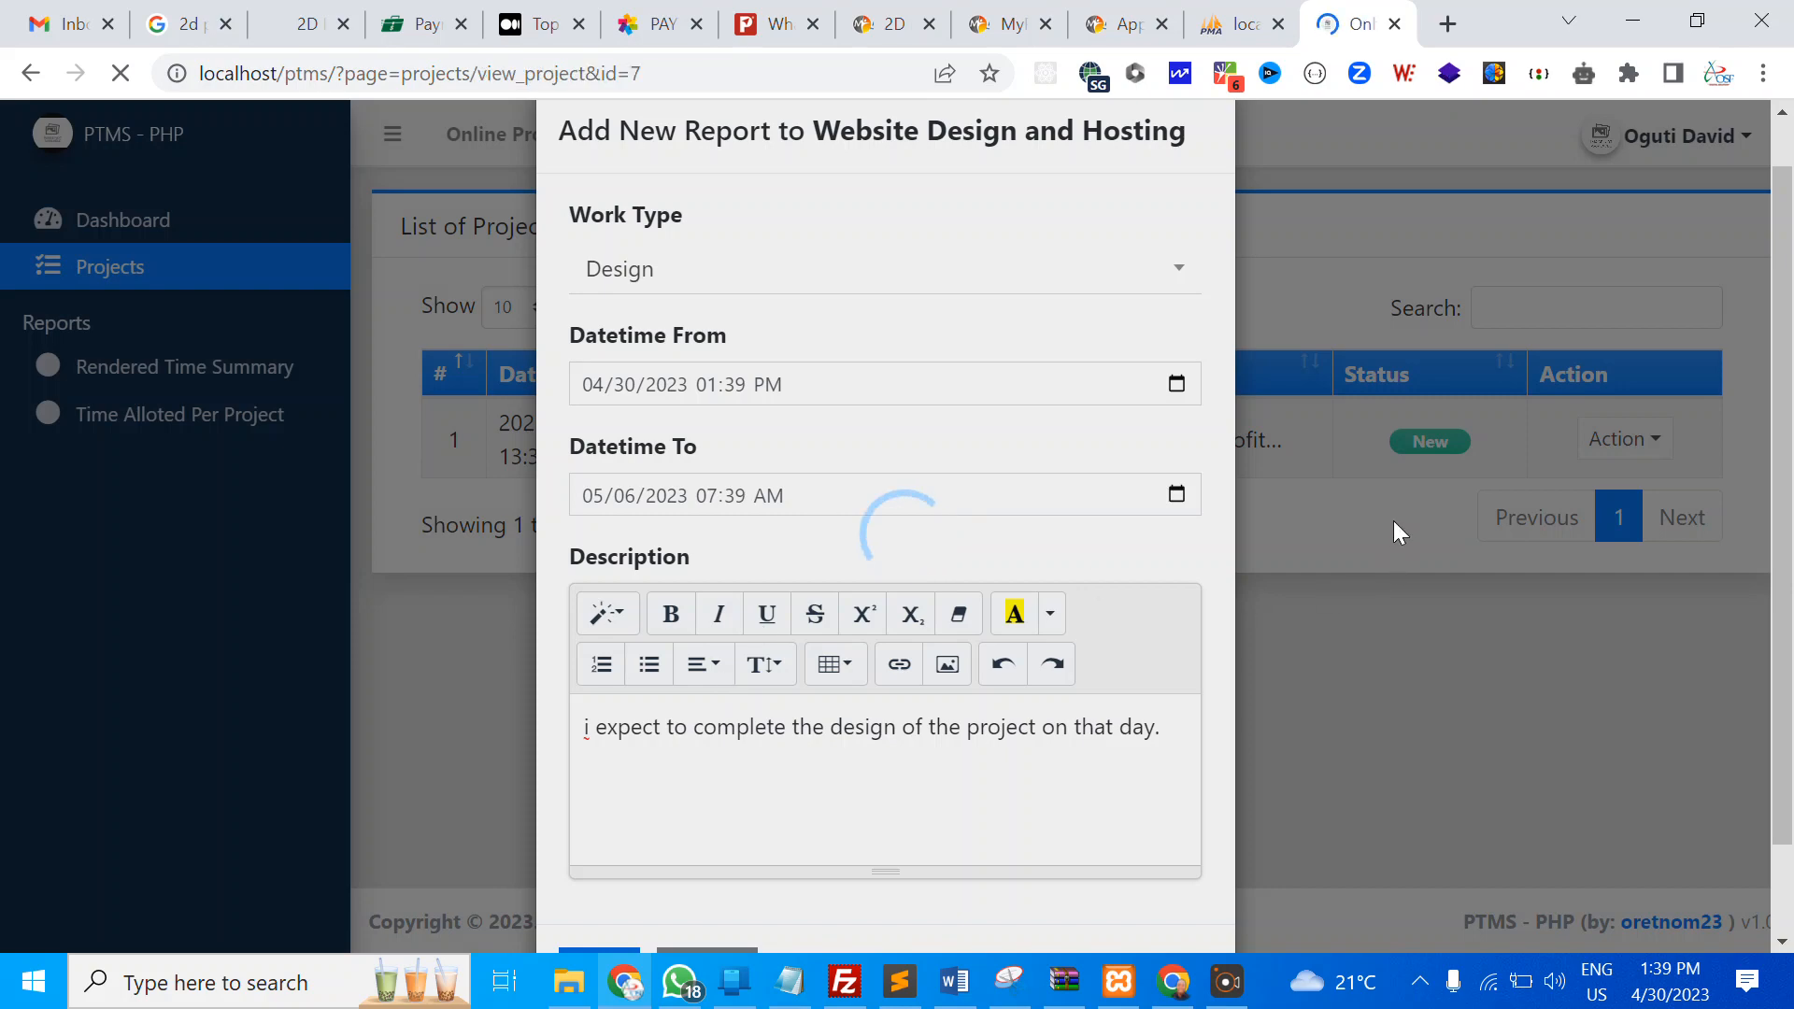
pyautogui.scroll(-1, 873, 693)
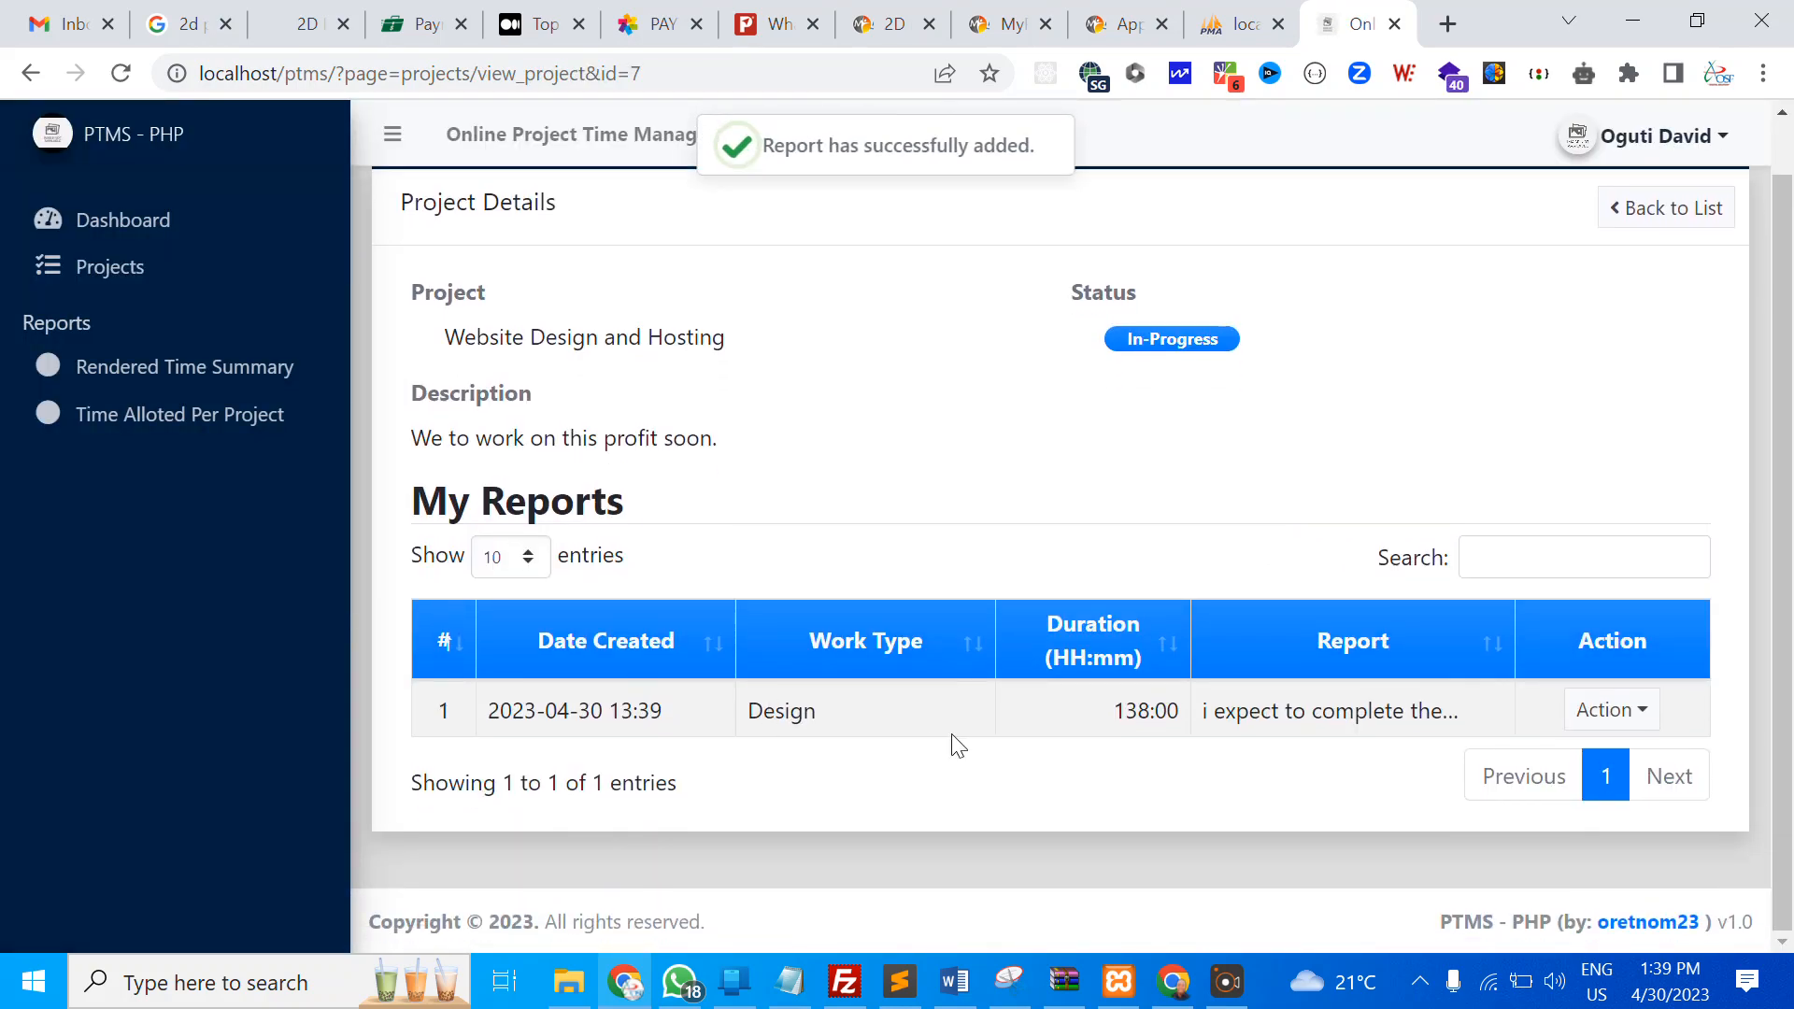
pyautogui.scroll(1, 822, 607)
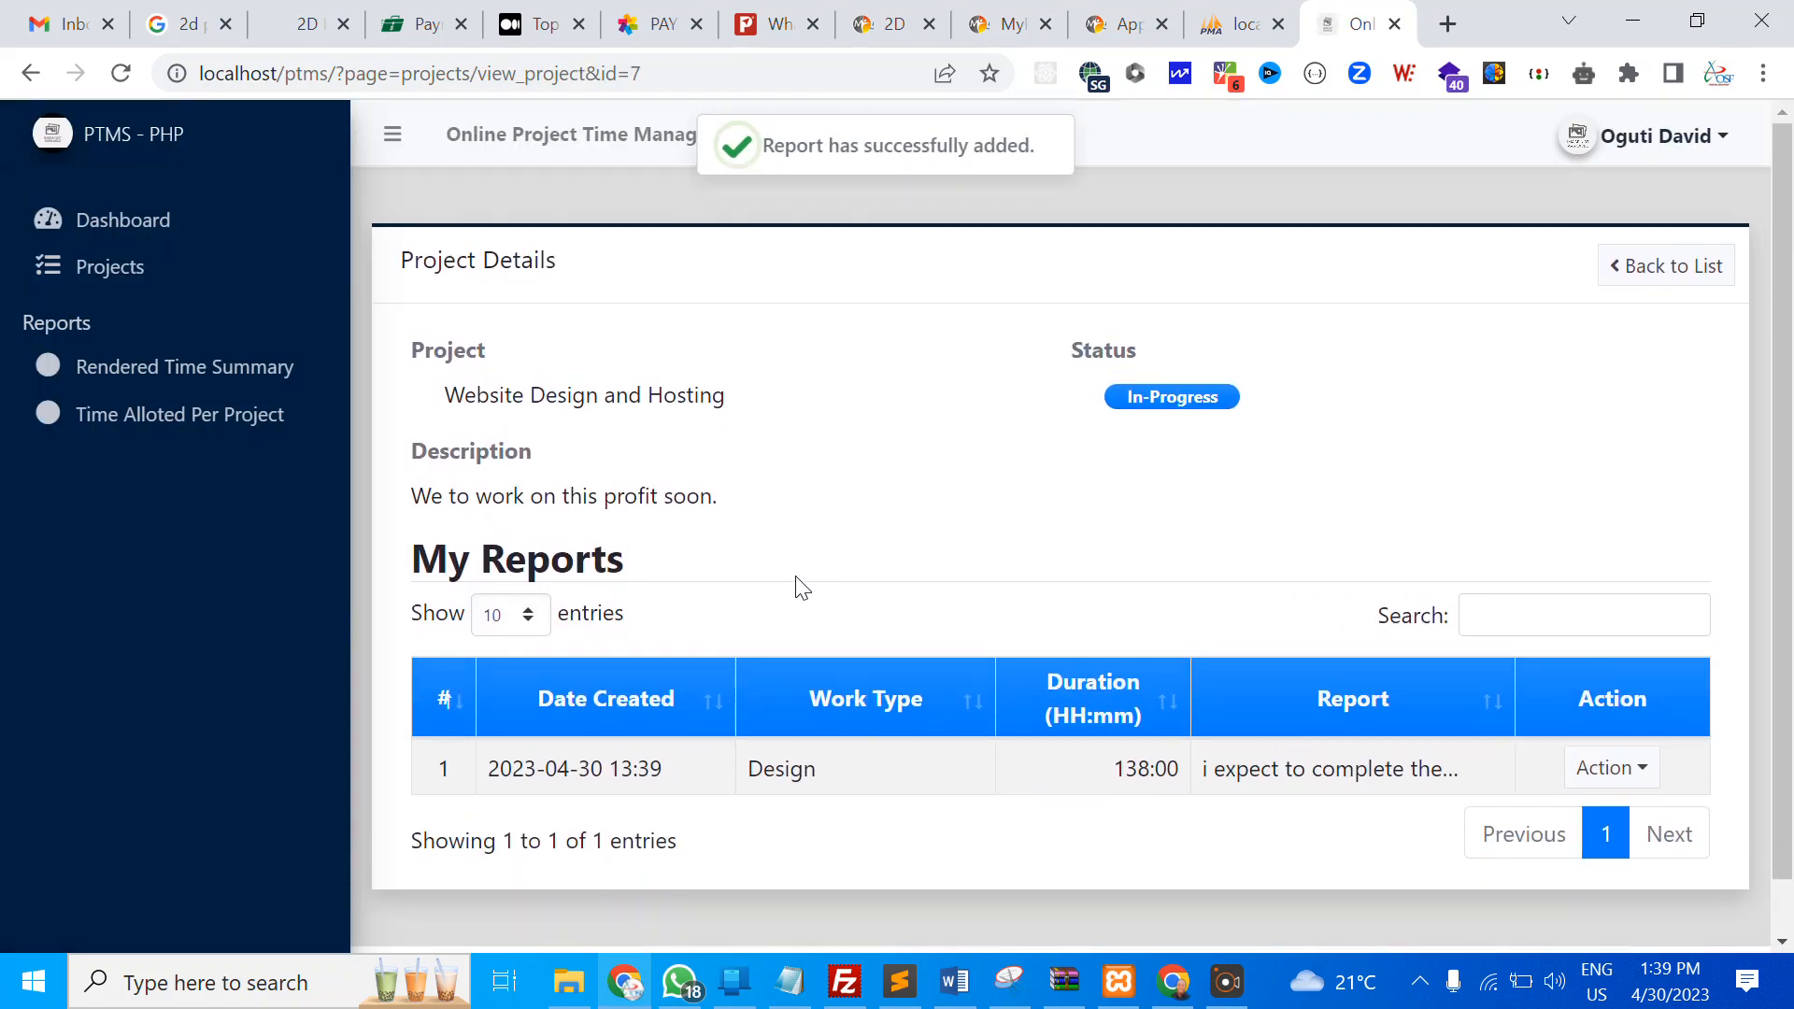
# Open Rendered Time Summary's Time Alloted Per Project report and print the Website Design and Hosting entry
pyautogui.click(174, 366)
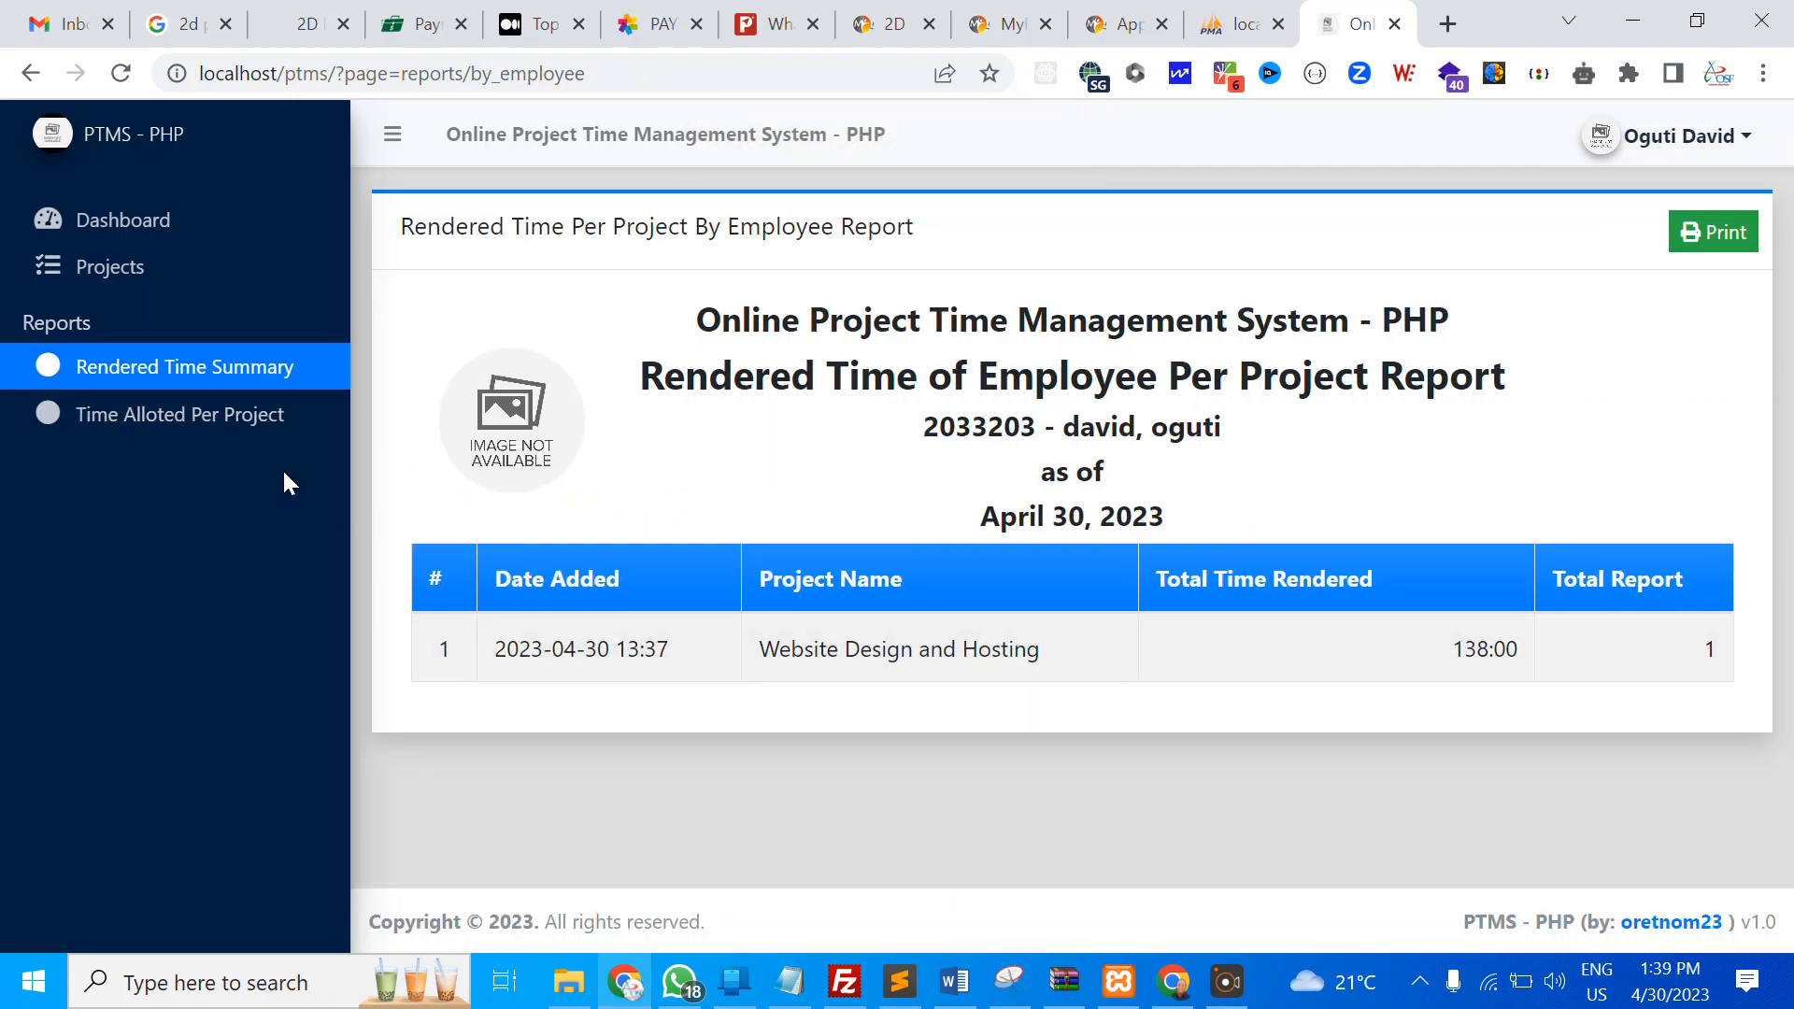
pyautogui.click(240, 417)
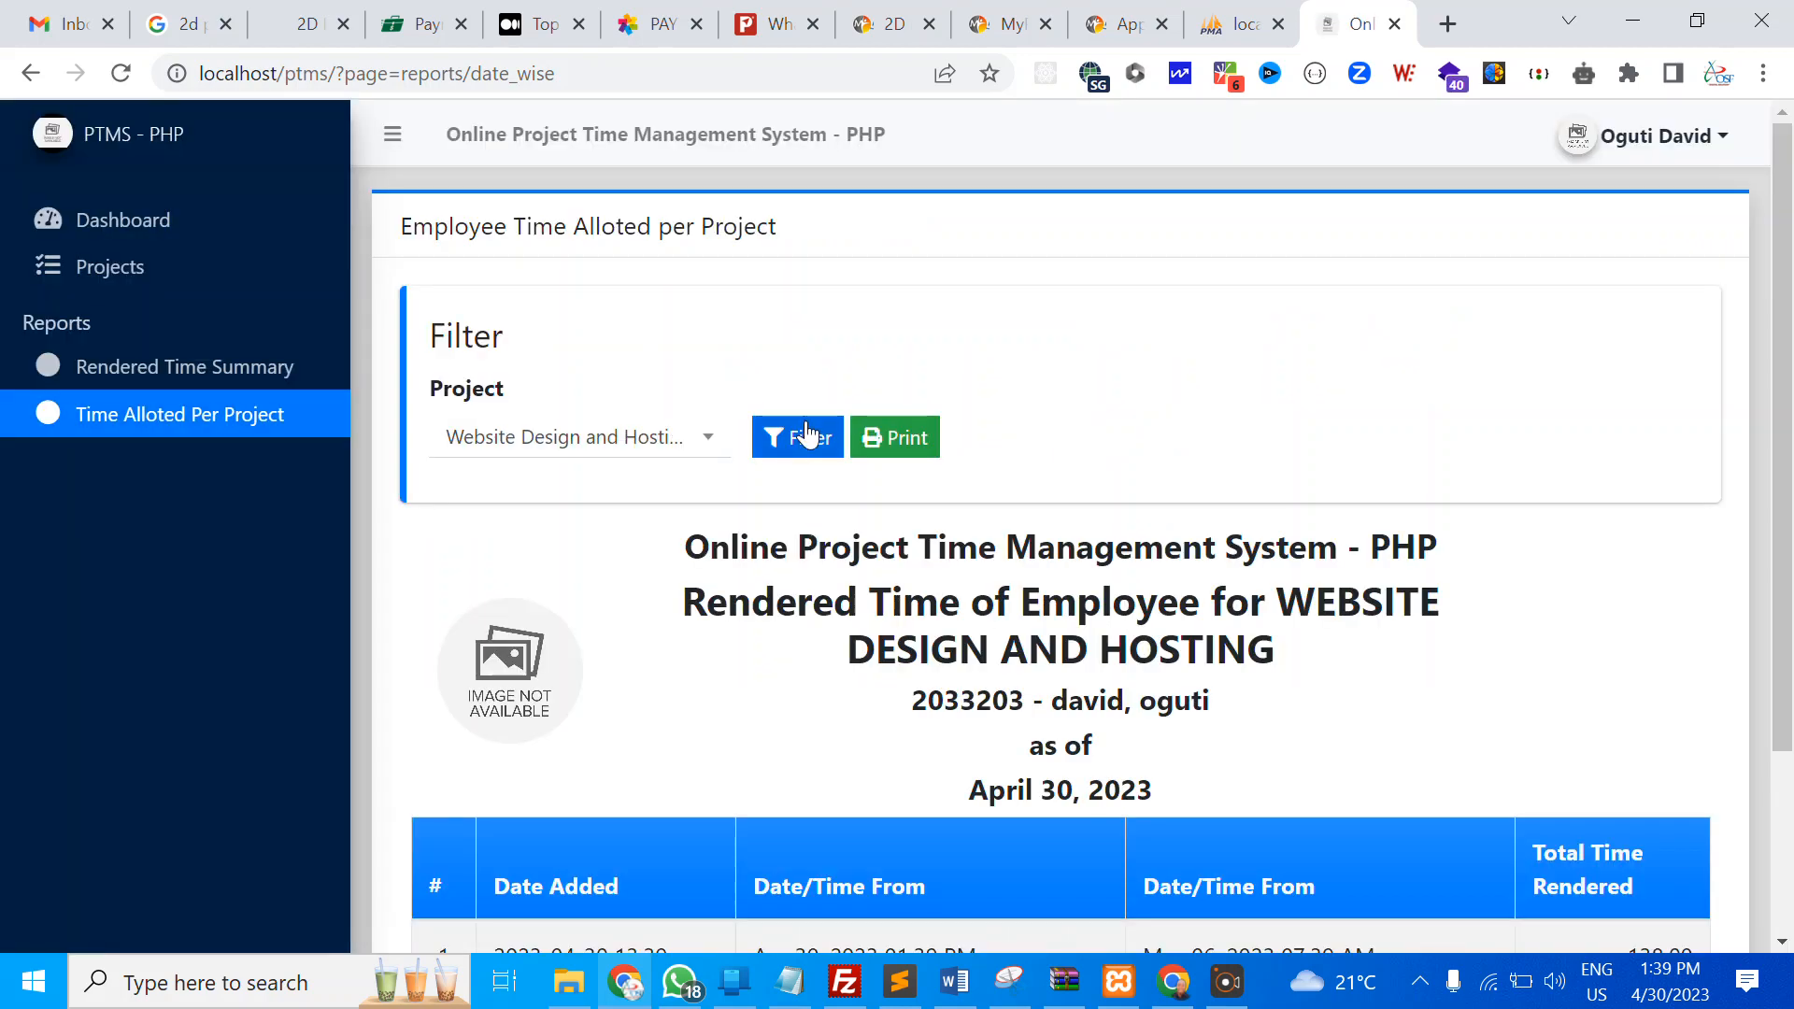
pyautogui.scroll(-3, 847, 472)
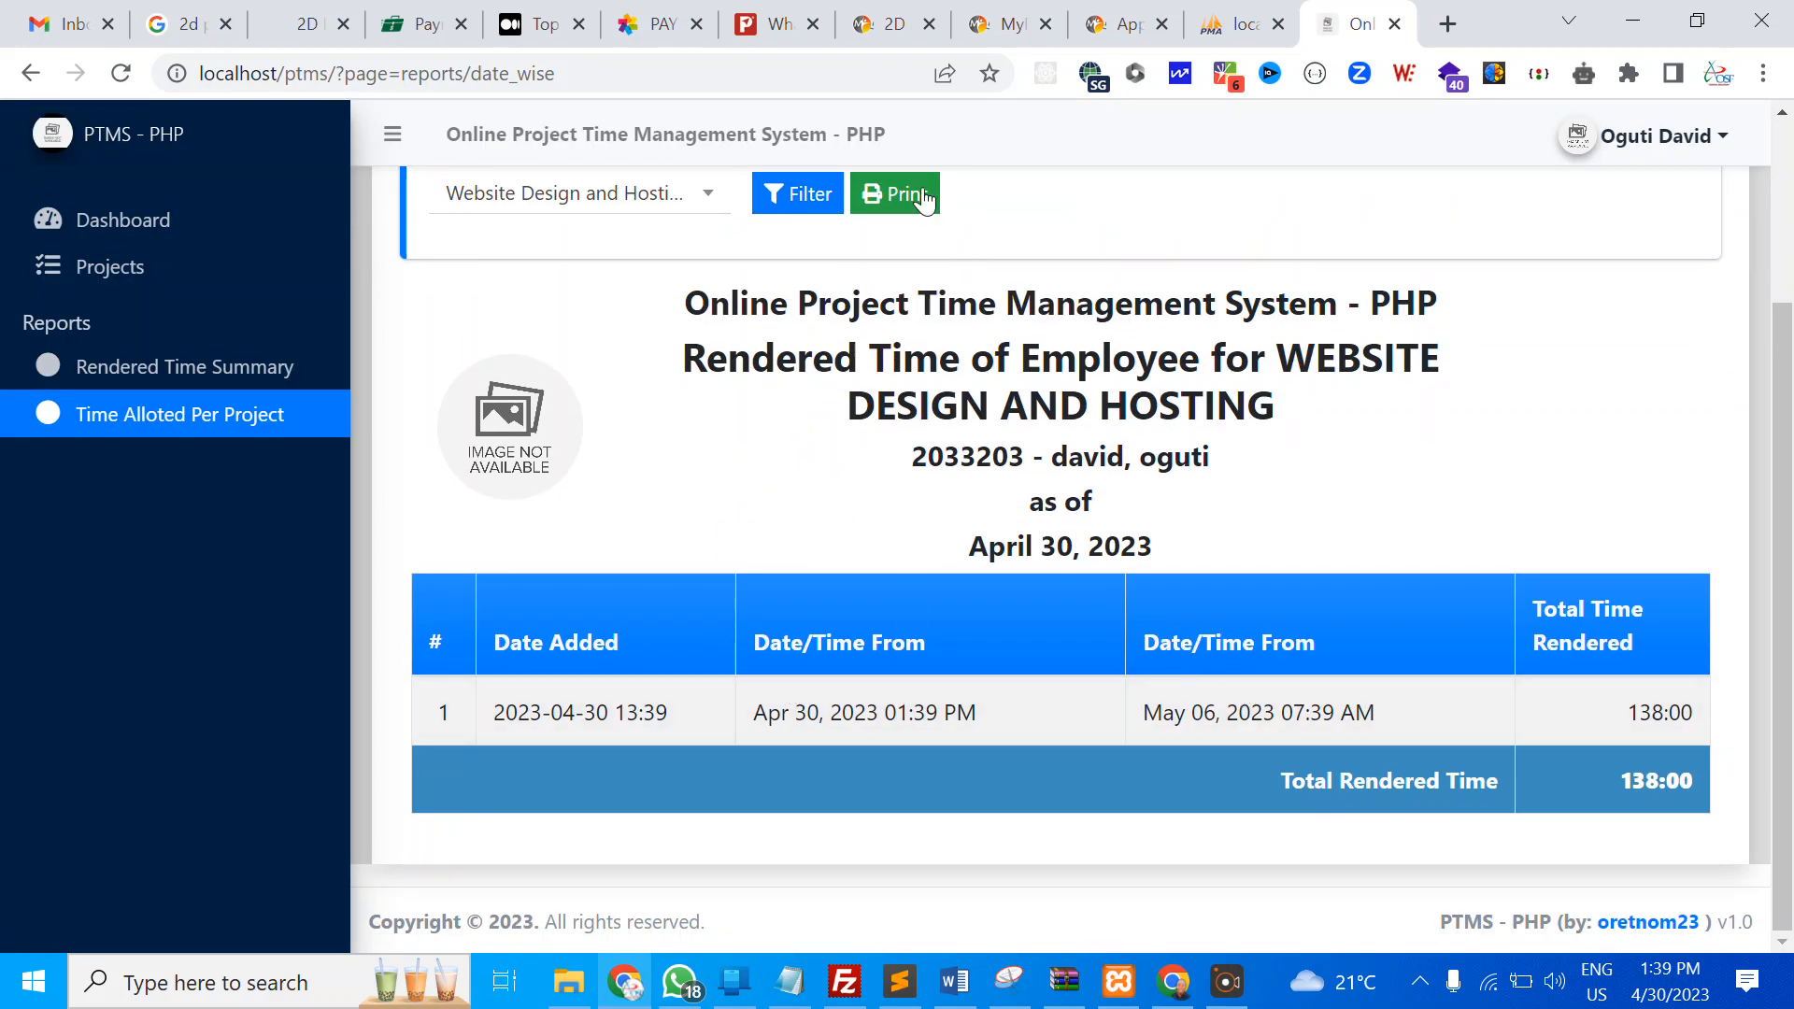
pyautogui.click(921, 194)
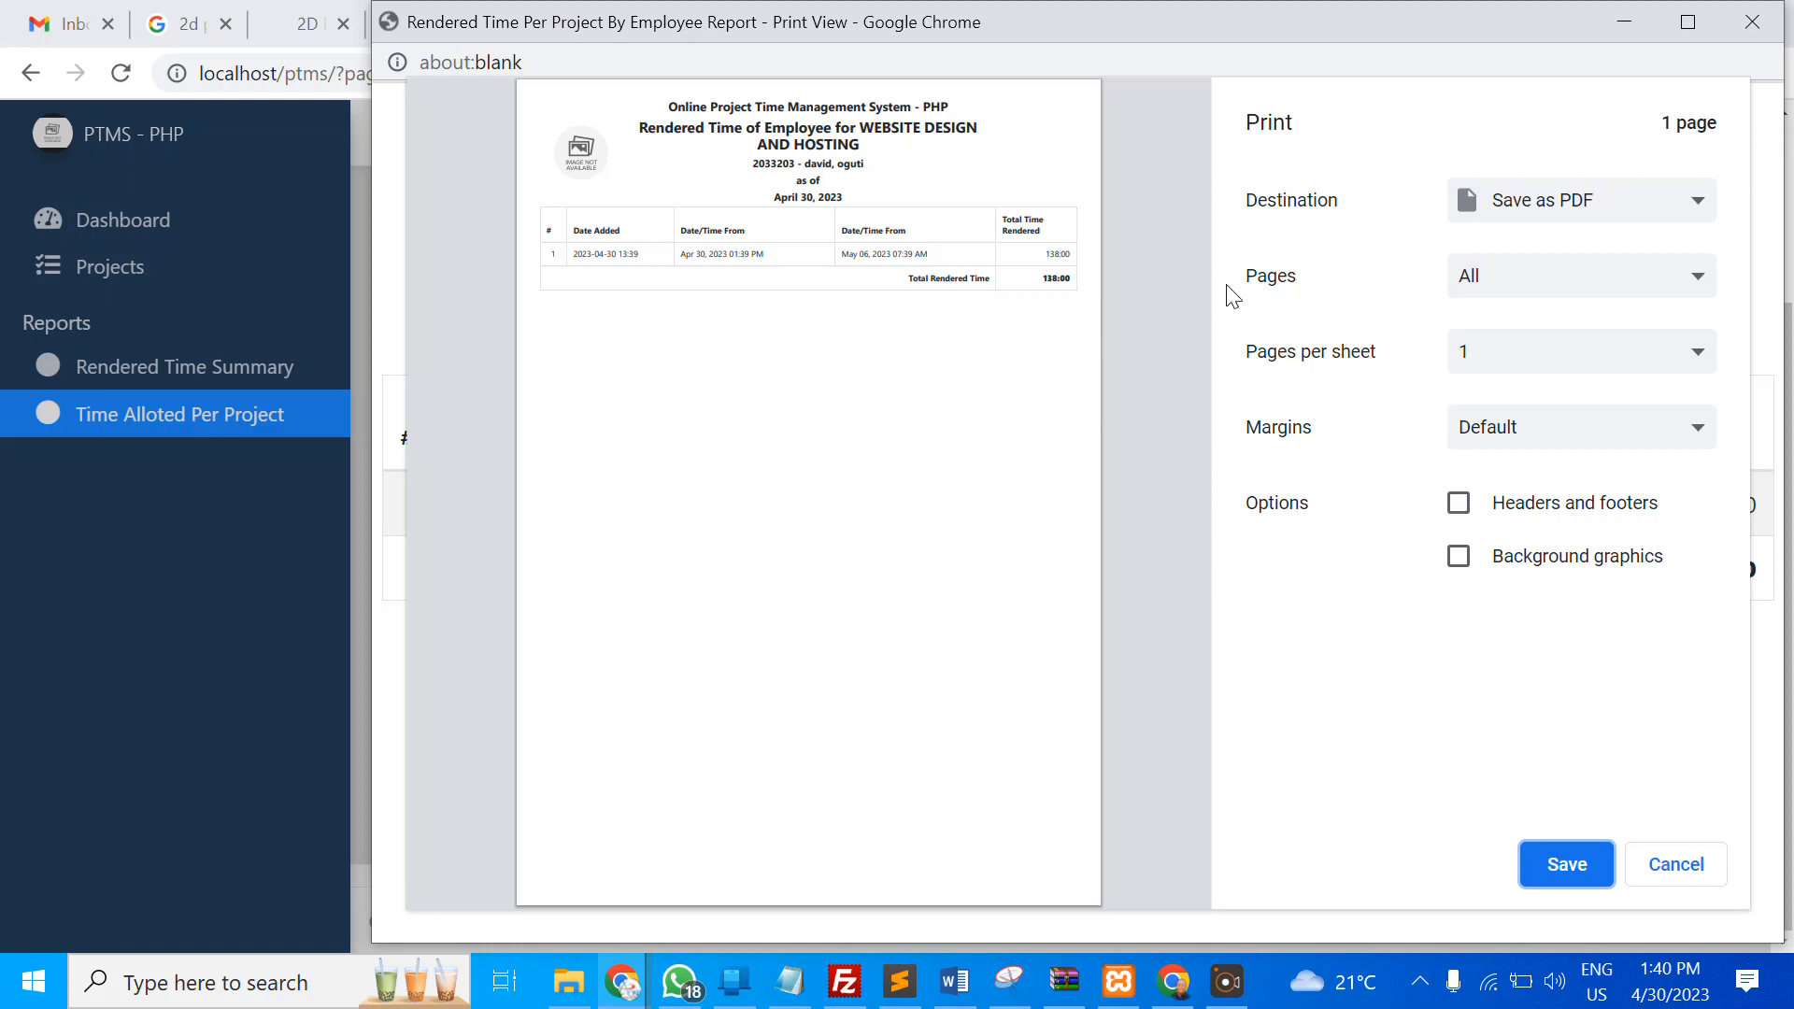
# Save the one-page rendered time report with destination Save as PDF
pyautogui.click(1034, 247)
pyautogui.click(1579, 869)
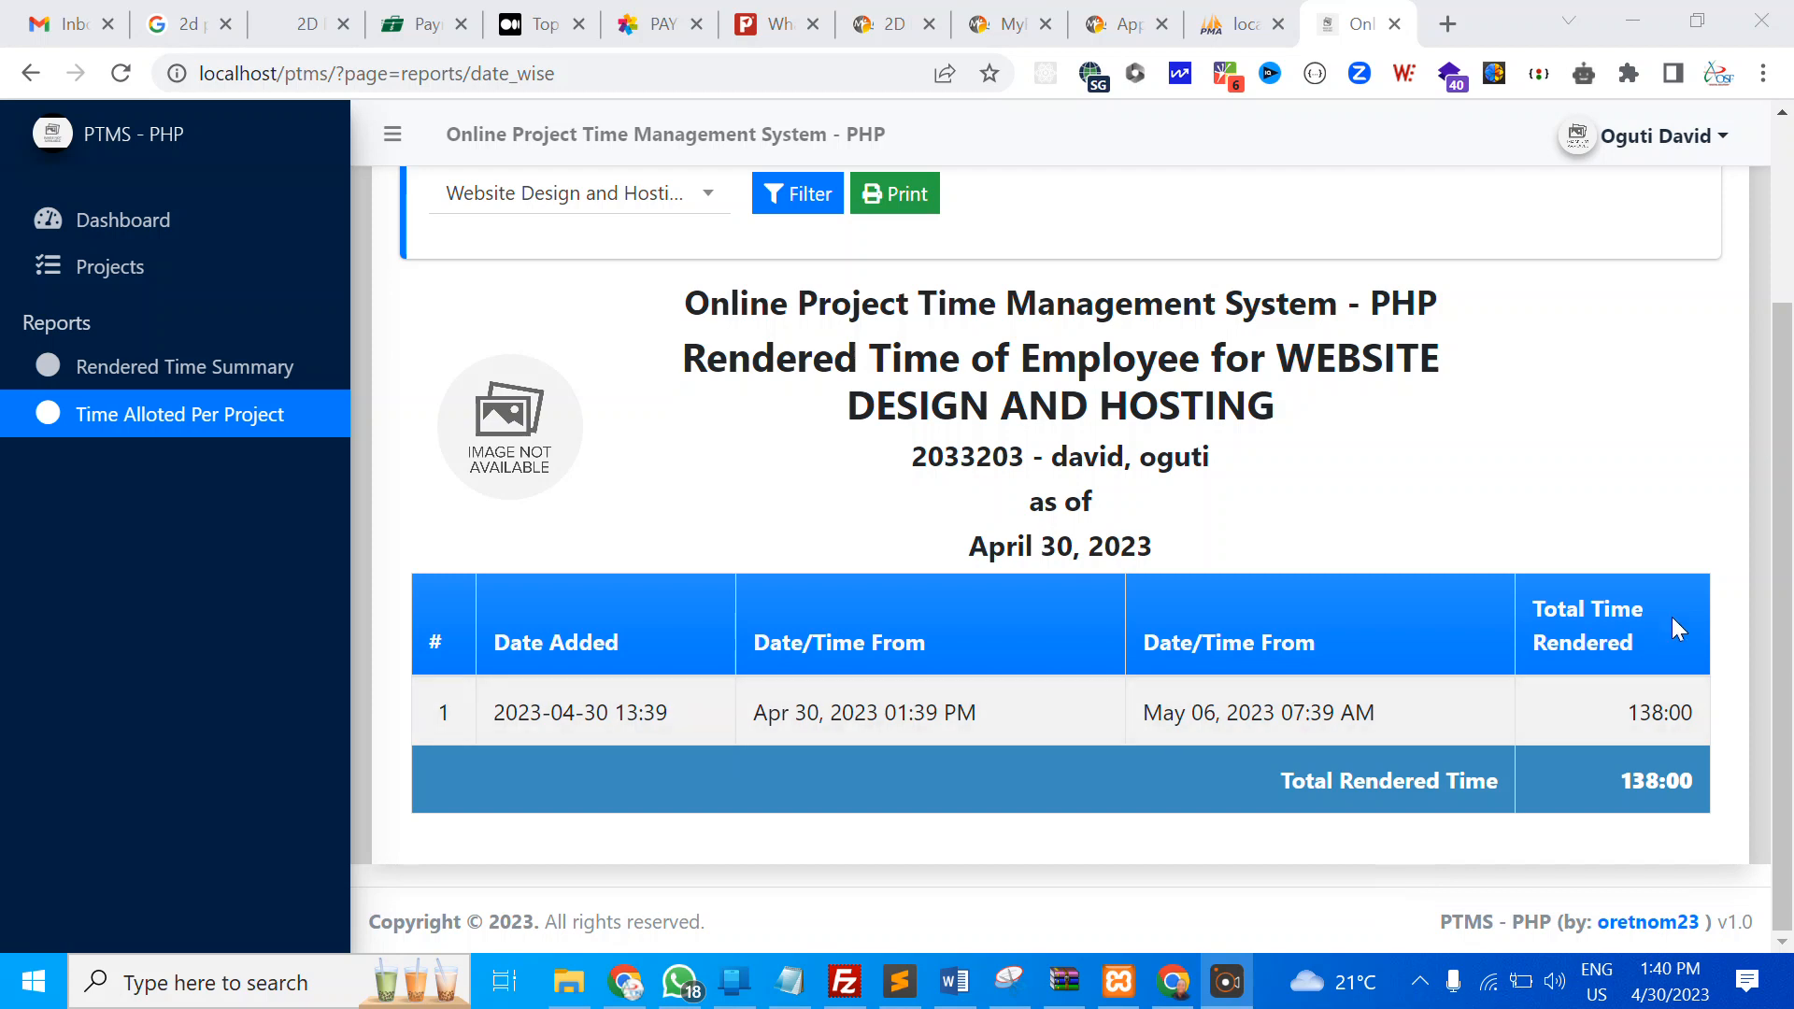
pyautogui.moveTo(1618, 715); pyautogui.dragTo(1685, 713)
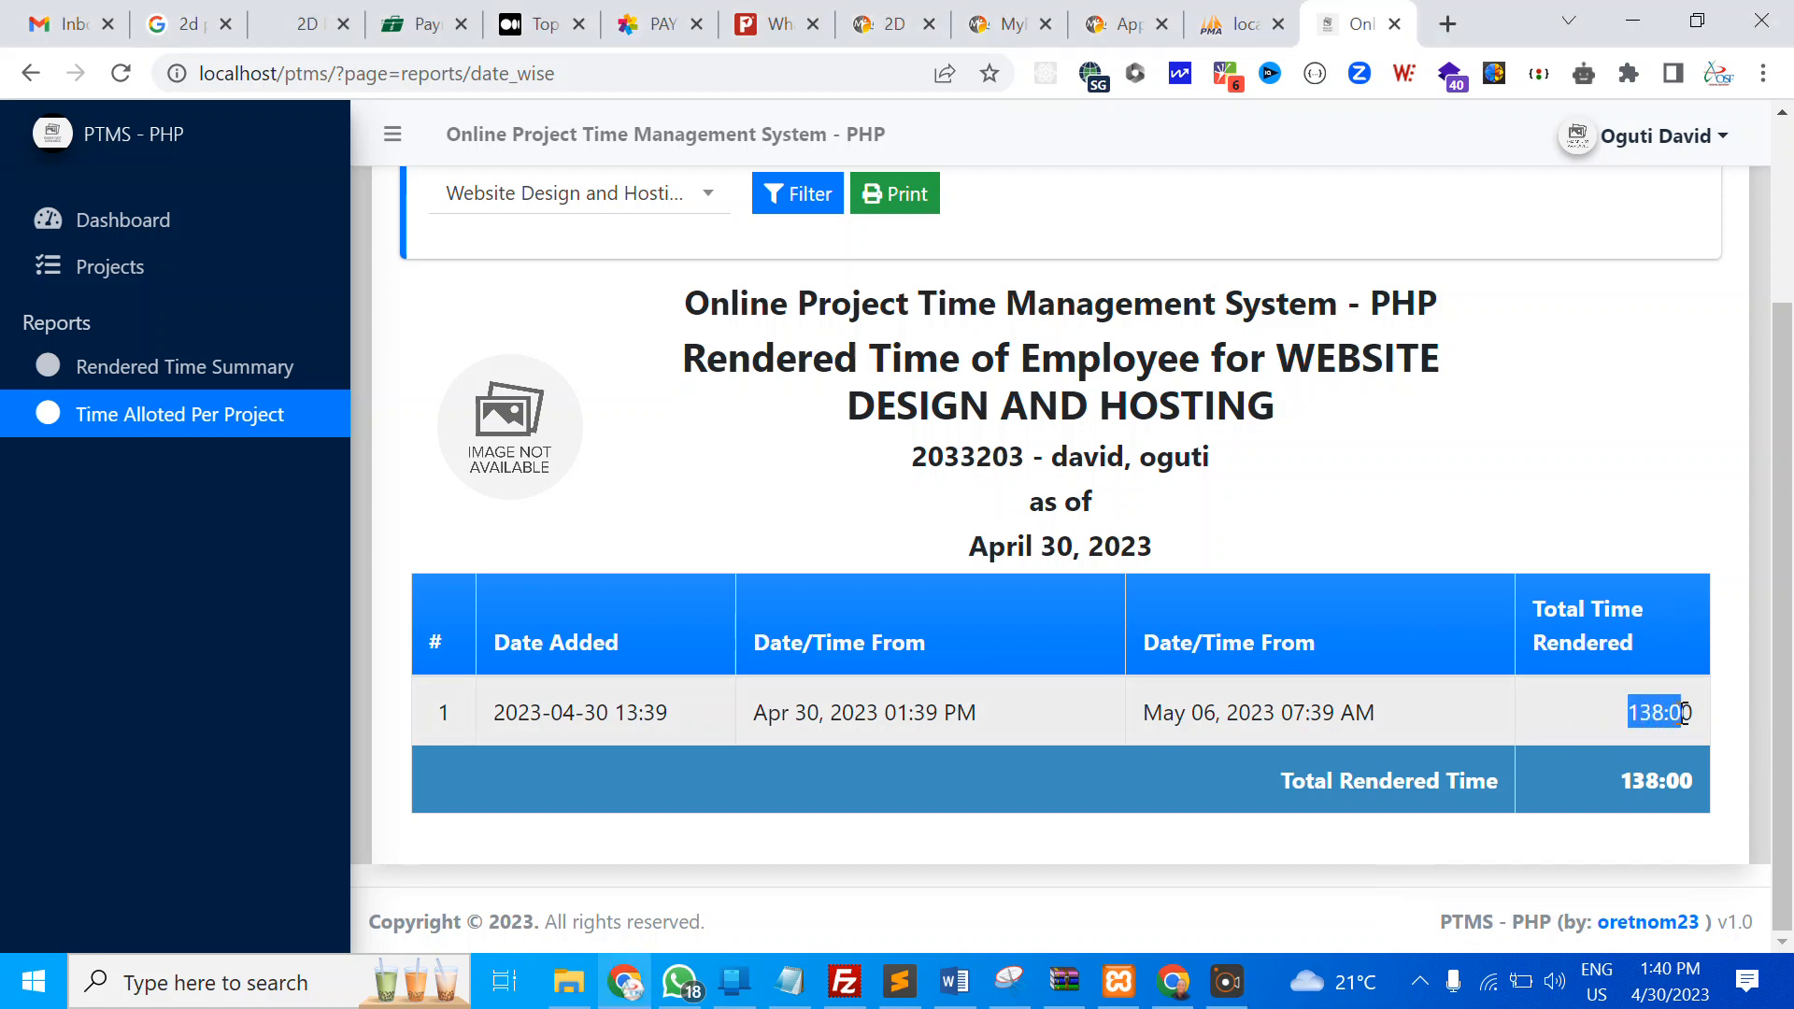